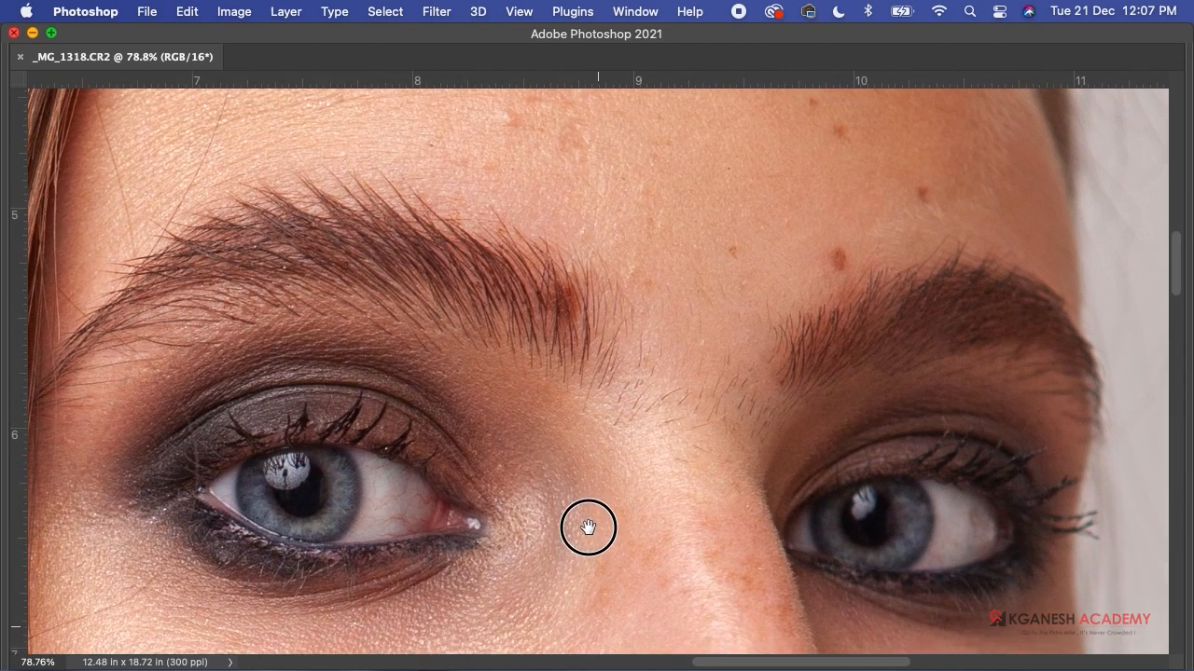
- Examine the forehead up close, covering the scar, spots, moles and stray hair along the hairline
scroll(703, 416, left, 2)
scroll(703, 416, up, 1)
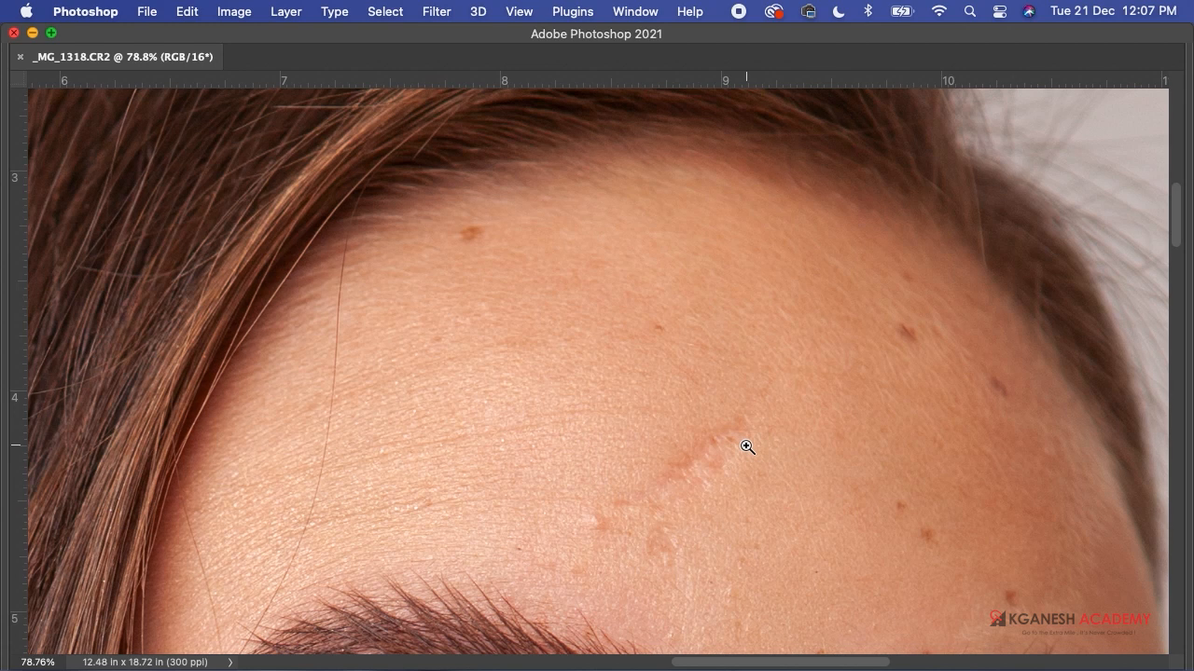
key(Tab)
key(Tab)
drag(728, 481, 722, 419)
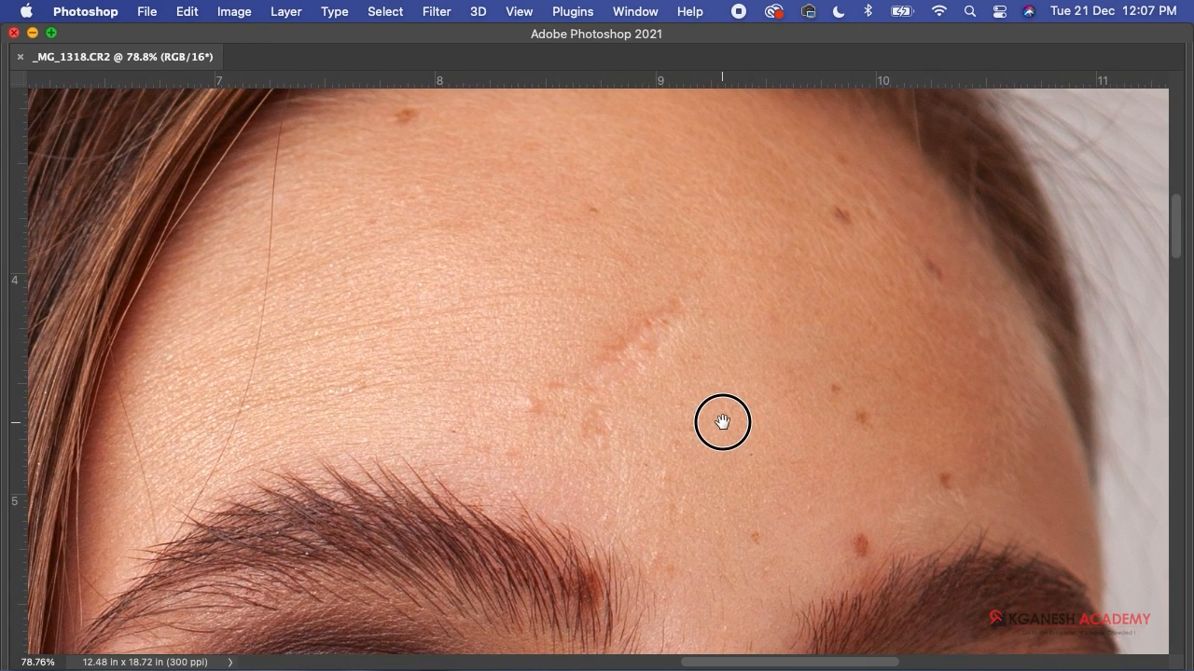
drag(712, 466, 749, 386)
drag(748, 432, 754, 512)
drag(746, 354, 742, 453)
drag(513, 273, 544, 297)
drag(512, 354, 484, 294)
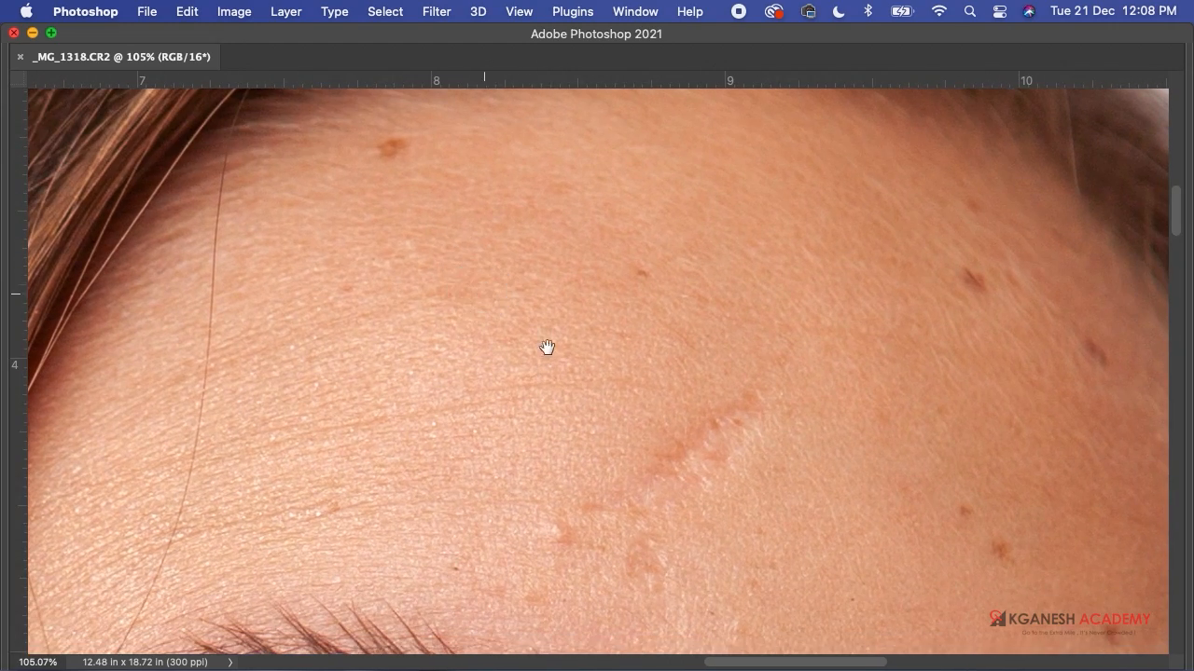
drag(675, 422, 602, 307)
drag(759, 469, 647, 535)
drag(563, 299, 829, 498)
drag(628, 384, 752, 435)
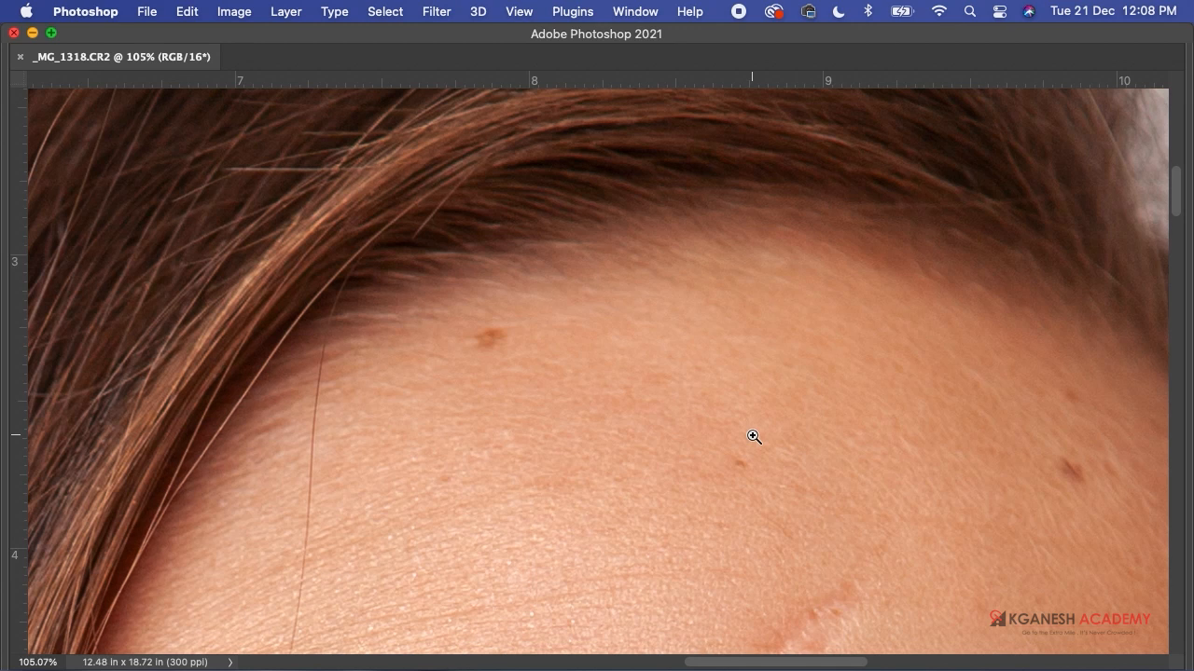
drag(706, 474, 627, 556)
drag(726, 456, 644, 408)
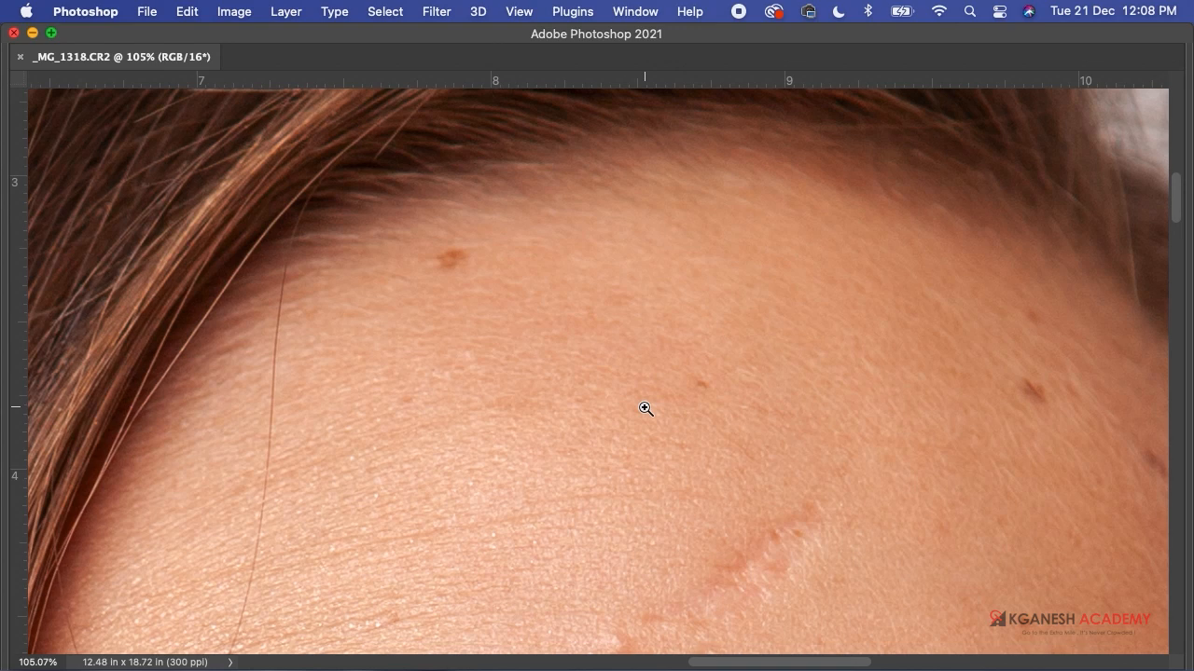
- Examine the whole portrait, and inspect the cheek, nose and upper lip skin for blemishes
drag(438, 272, 412, 131)
drag(606, 526, 495, 261)
drag(601, 482, 598, 248)
drag(646, 358, 631, 341)
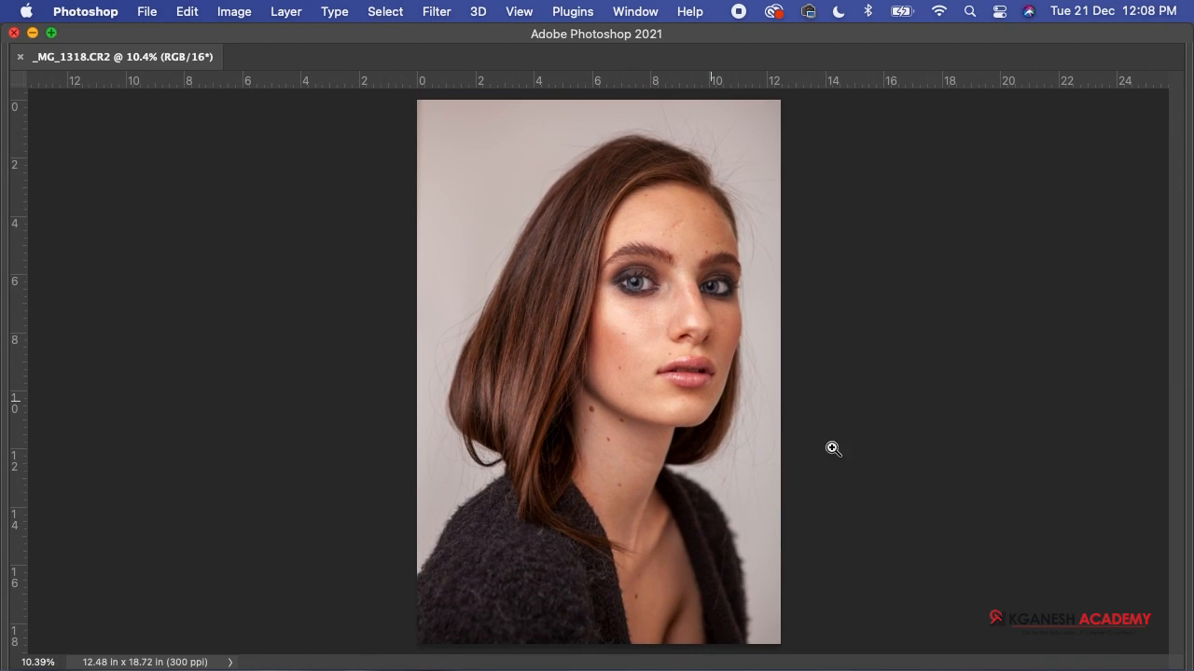
drag(751, 314, 916, 543)
drag(388, 391, 936, 328)
drag(460, 380, 606, 167)
drag(588, 392, 600, 414)
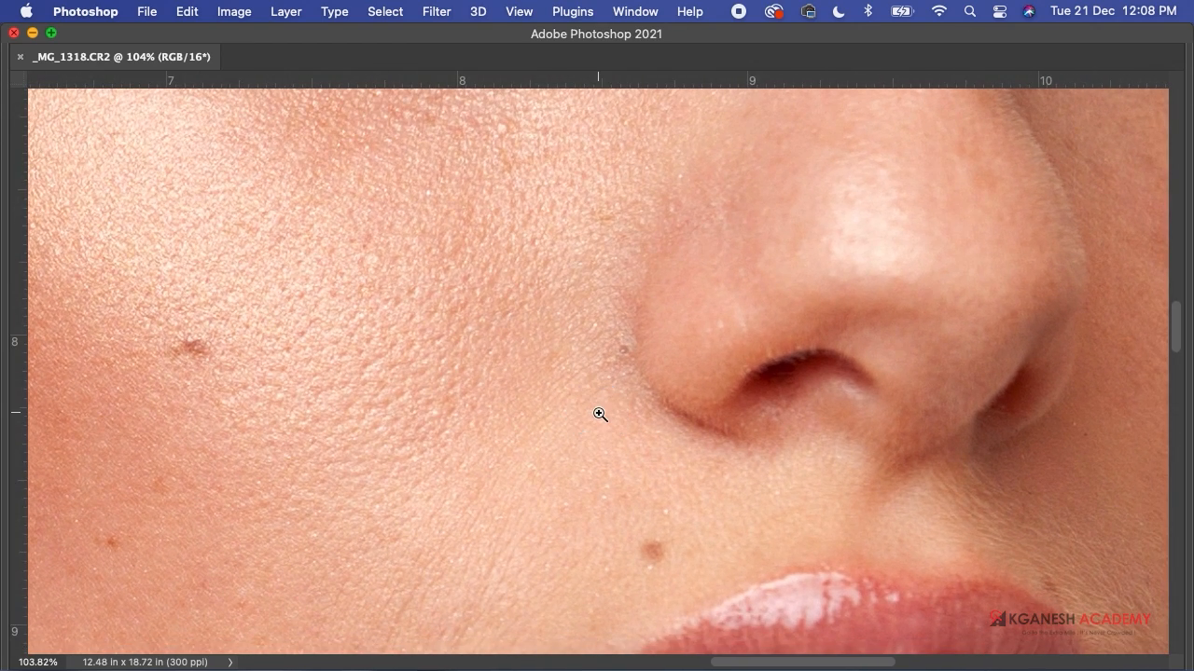
- Show the hidden interface panels again and collapse the Properties panel
key(Tab)
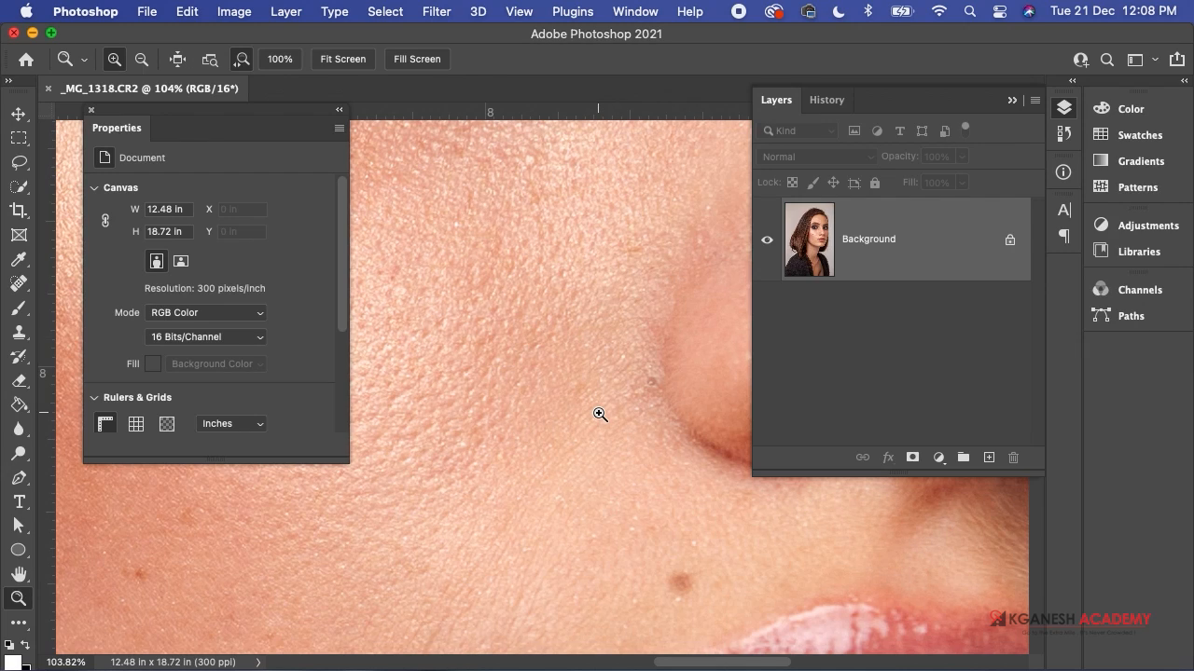
click(339, 112)
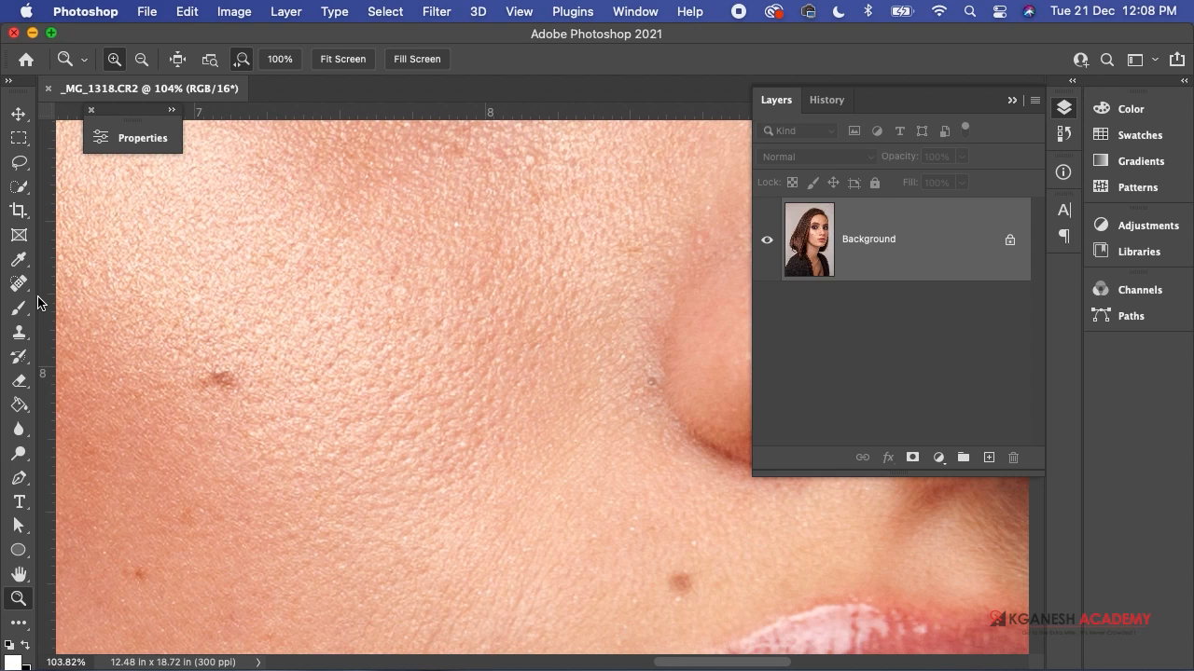
mouse_move(18, 283)
mouse_down()
mouse_move(50, 280)
mouse_move(107, 341)
mouse_move(114, 287)
mouse_up()
drag(19, 332, 61, 332)
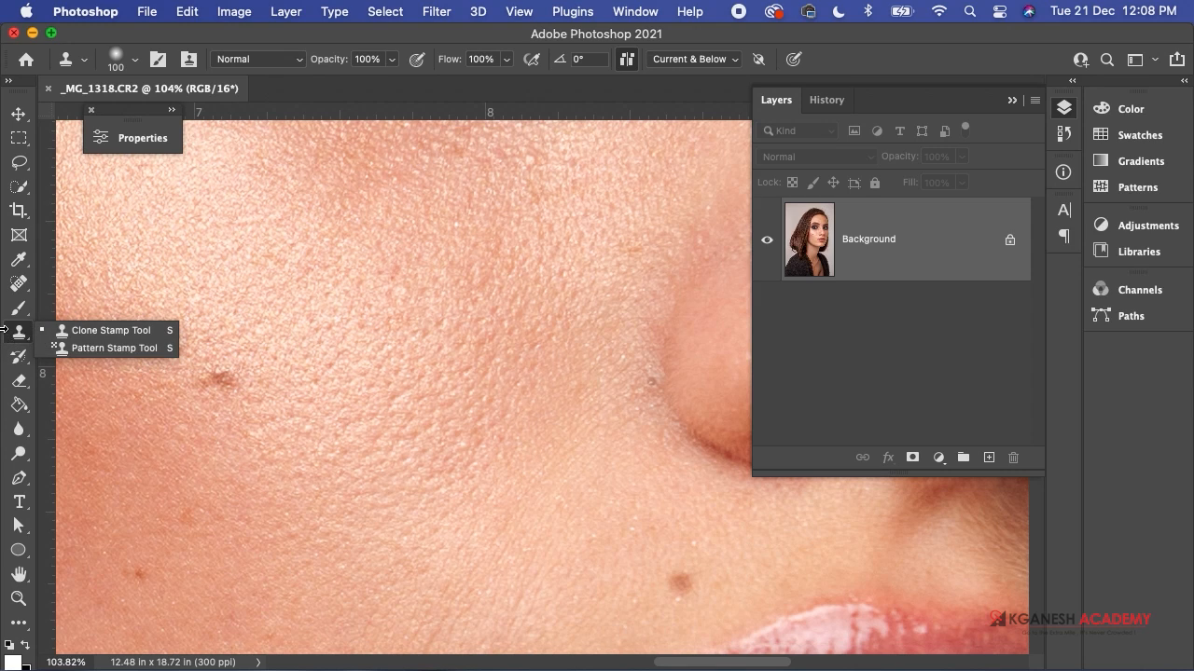
- Choose the Spot Healing Brush and add a new empty layer above the Background
click(19, 282)
drag(19, 282, 98, 285)
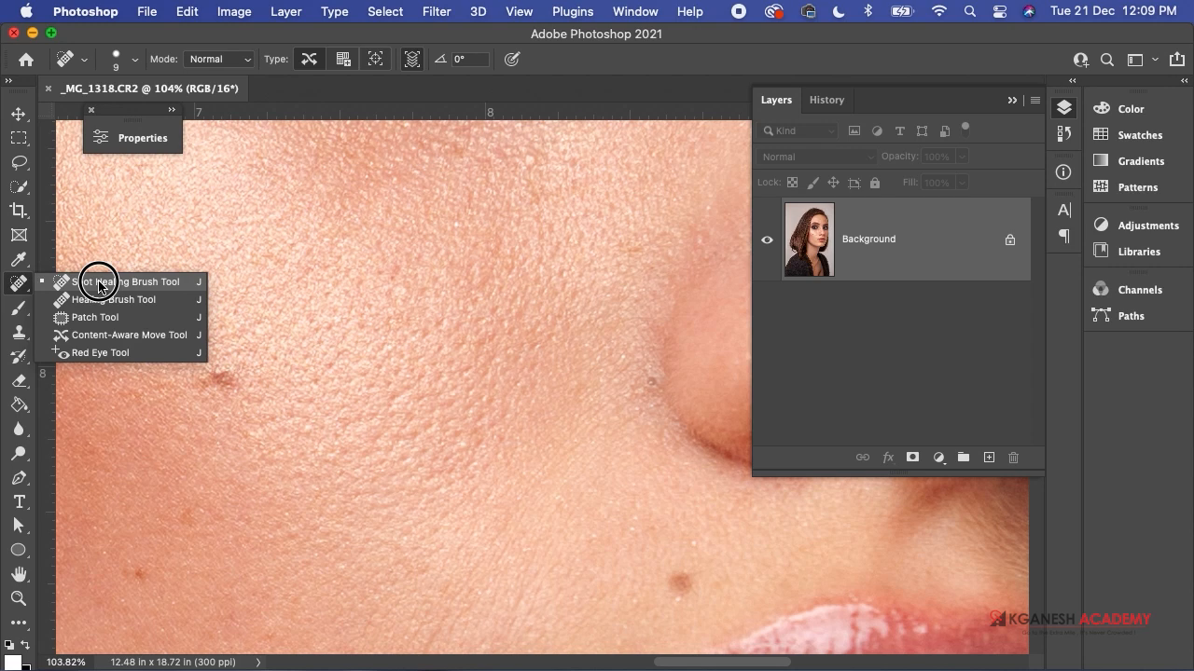
drag(99, 284, 99, 285)
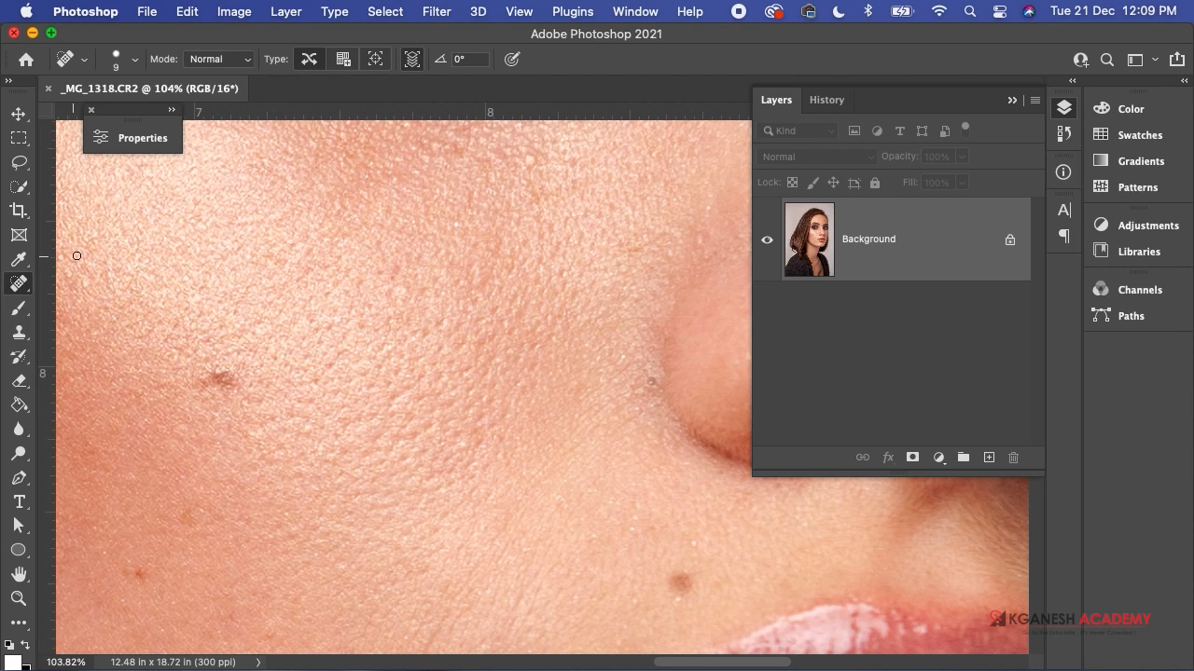
click(415, 63)
click(988, 457)
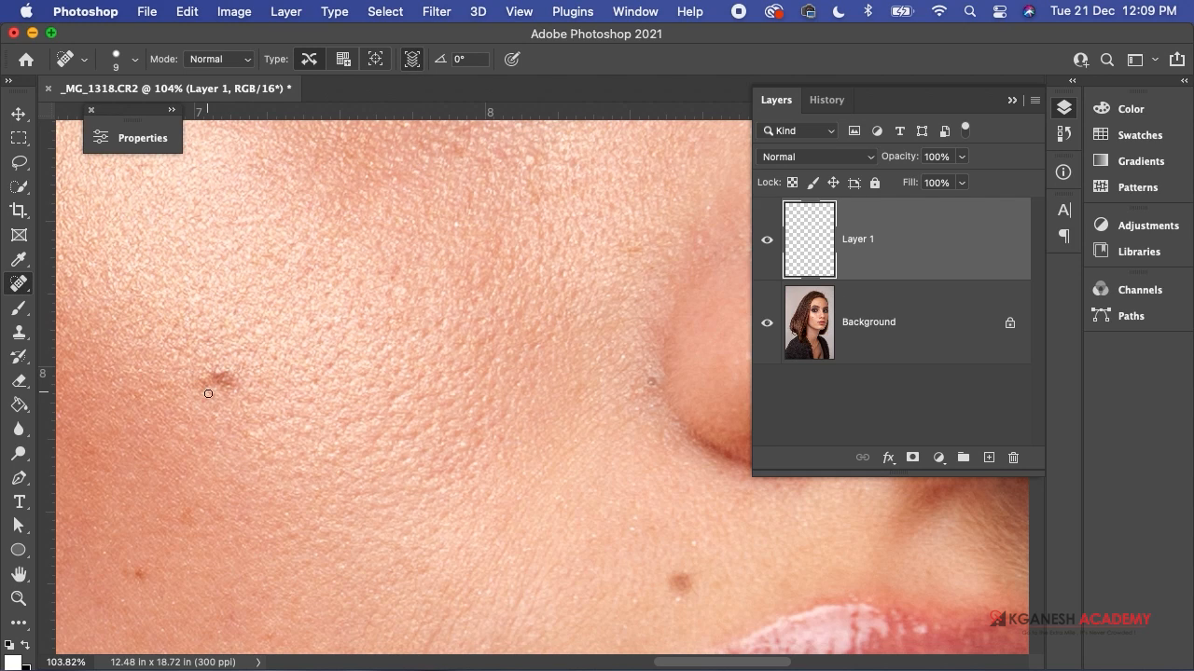
- Try to remove the cheek blemish with the Spot Healing Brush at size 35
drag(223, 394, 389, 360)
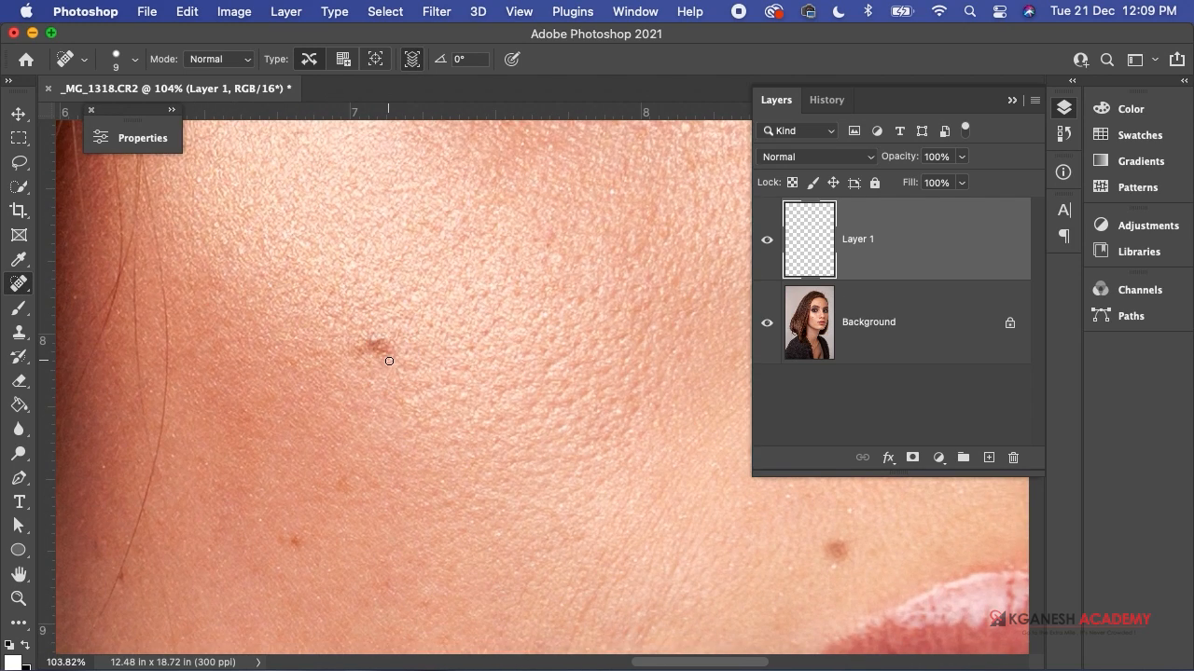
key(bracketright)
key(bracketright)
key(bracketright)
key(bracketright)
key(bracketright)
key(bracketright)
mouse_move(384, 402)
mouse_down()
mouse_move(429, 414)
mouse_move(407, 410)
mouse_up()
drag(383, 351, 399, 349)
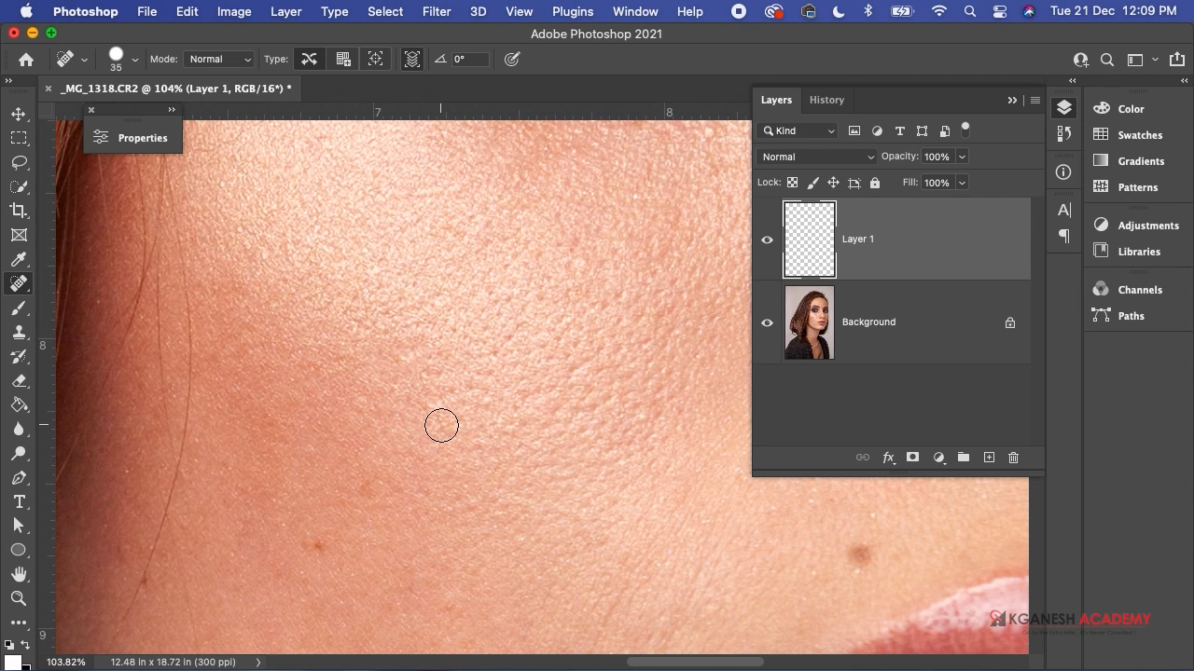
- Switch to the Healing Brush and set its size to 35 for close work on the cheek blemish
key(z)
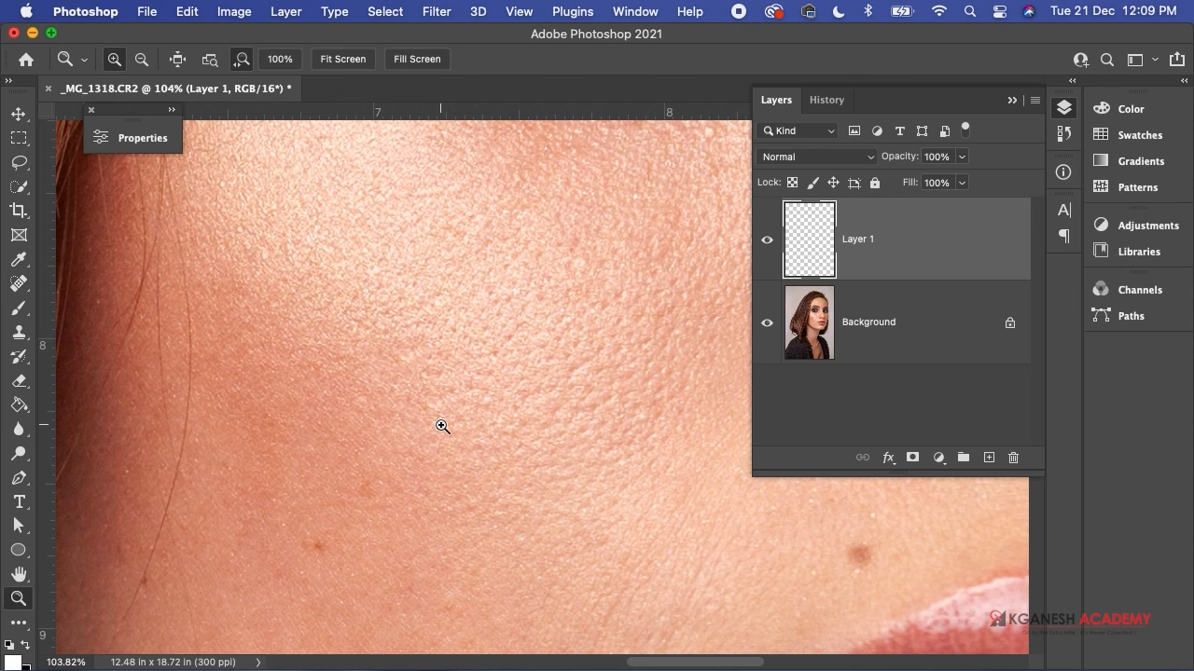
drag(389, 387, 475, 454)
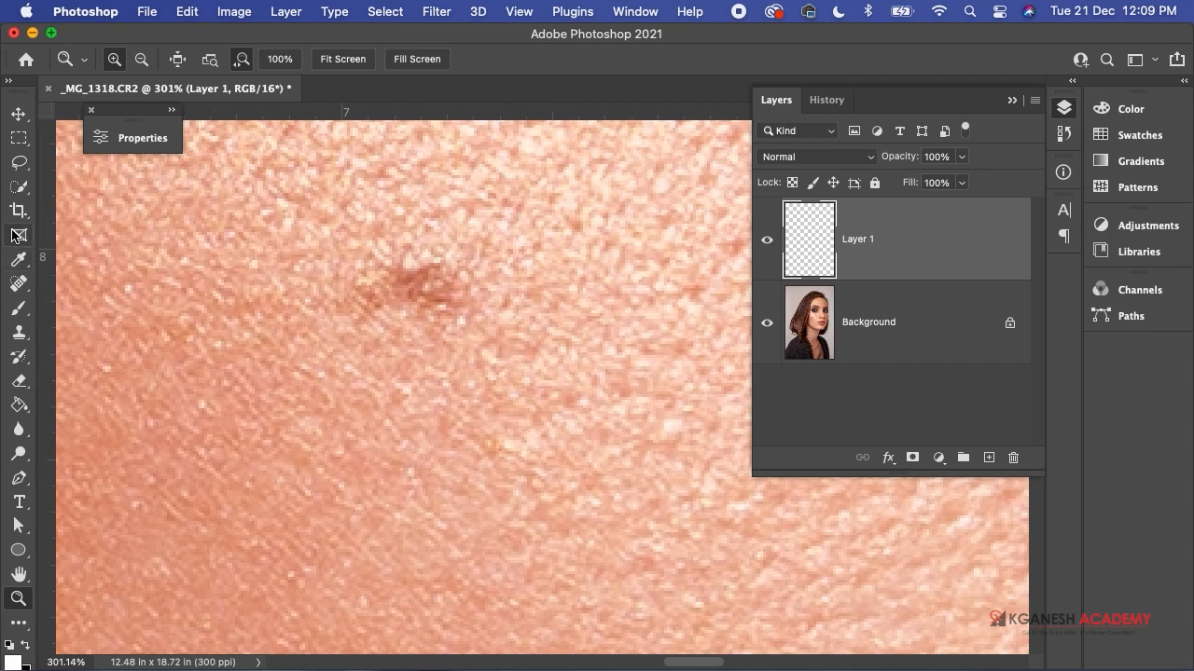
click(18, 283)
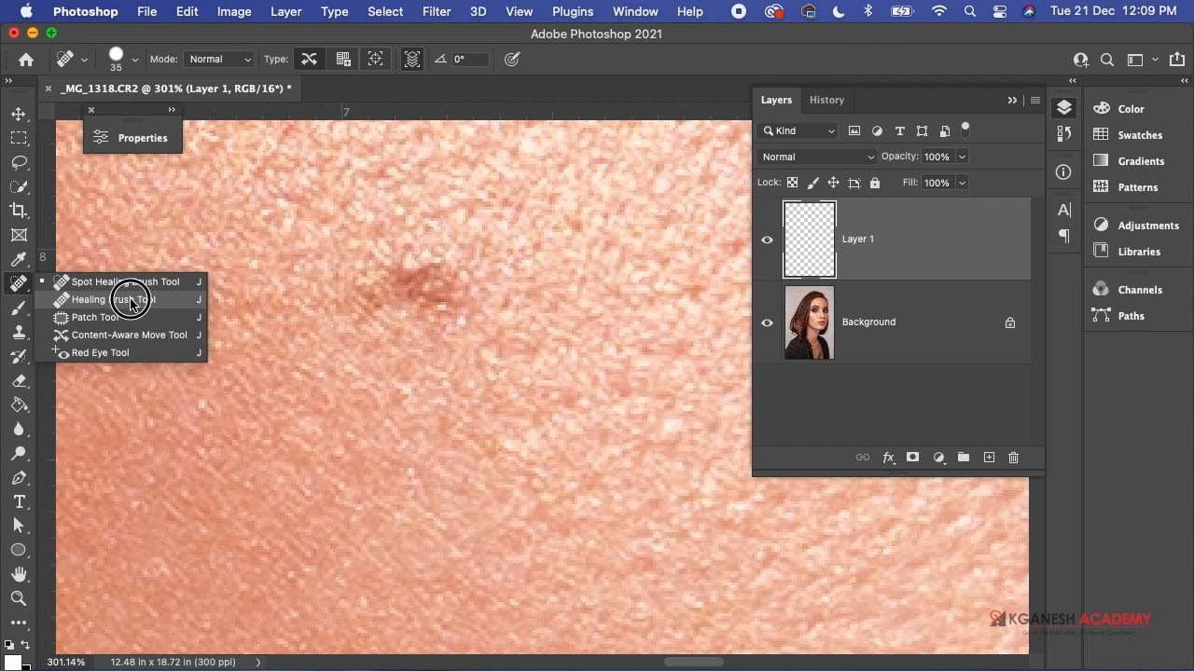
click(152, 299)
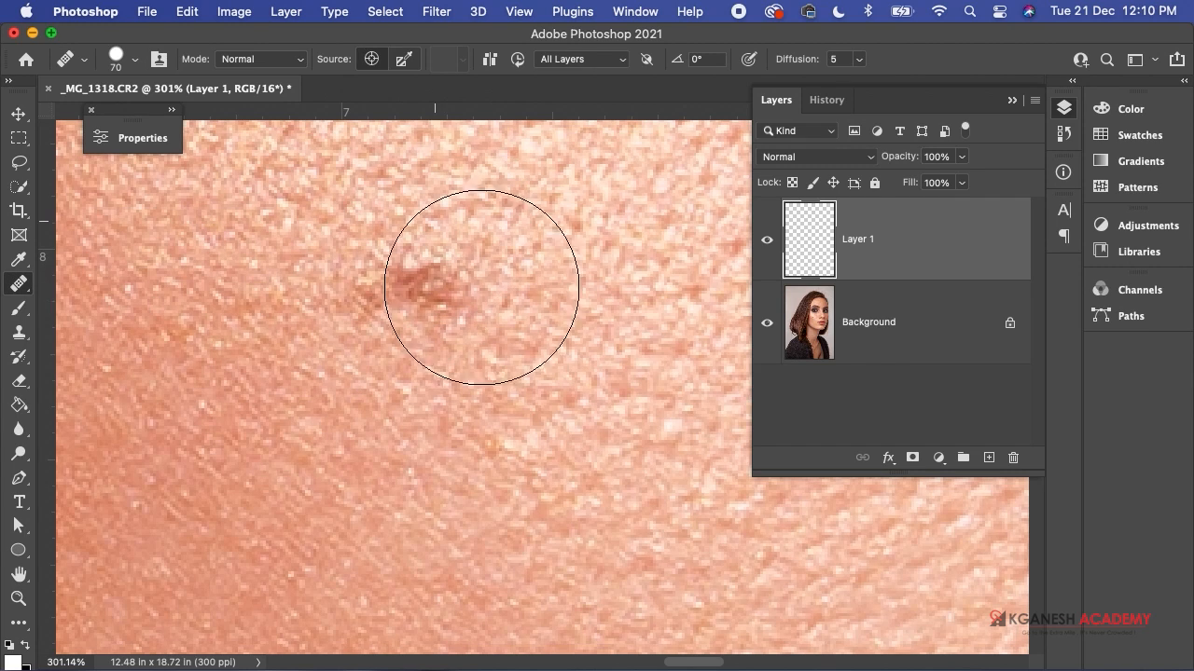
key(bracketleft)
key(bracketleft)
key(bracketleft)
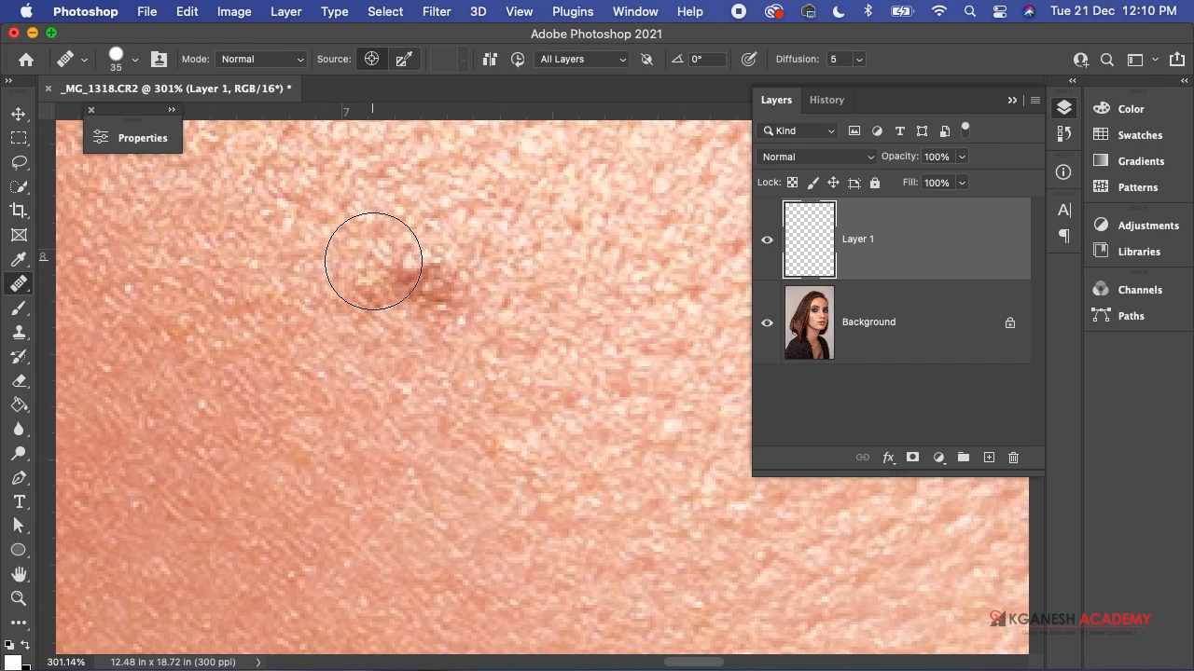
drag(373, 267, 380, 395)
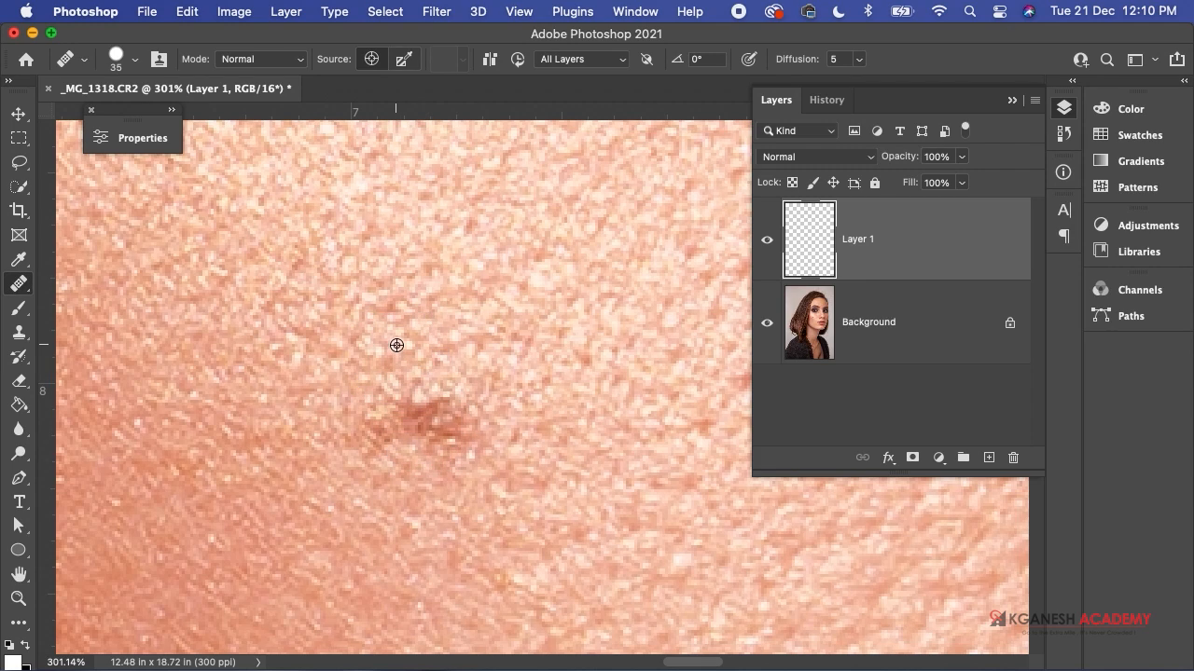
- Heal the cheek blemish with clean skin sampled above it, and compare before and after by toggling Layer 1
alt+click(396, 336)
mouse_move(373, 414)
mouse_down()
mouse_move(429, 435)
mouse_move(394, 364)
mouse_up()
click(396, 393)
click(366, 412)
click(465, 455)
click(416, 402)
click(389, 381)
click(430, 385)
click(476, 428)
click(454, 427)
alt+click(427, 333)
click(427, 426)
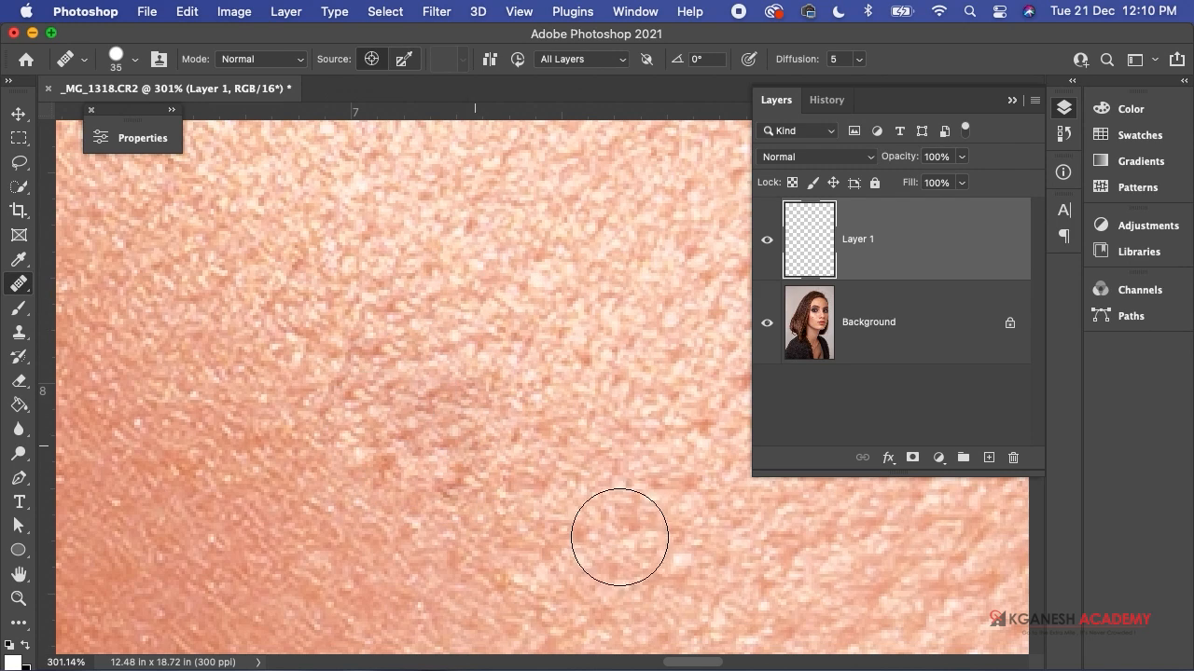
click(455, 389)
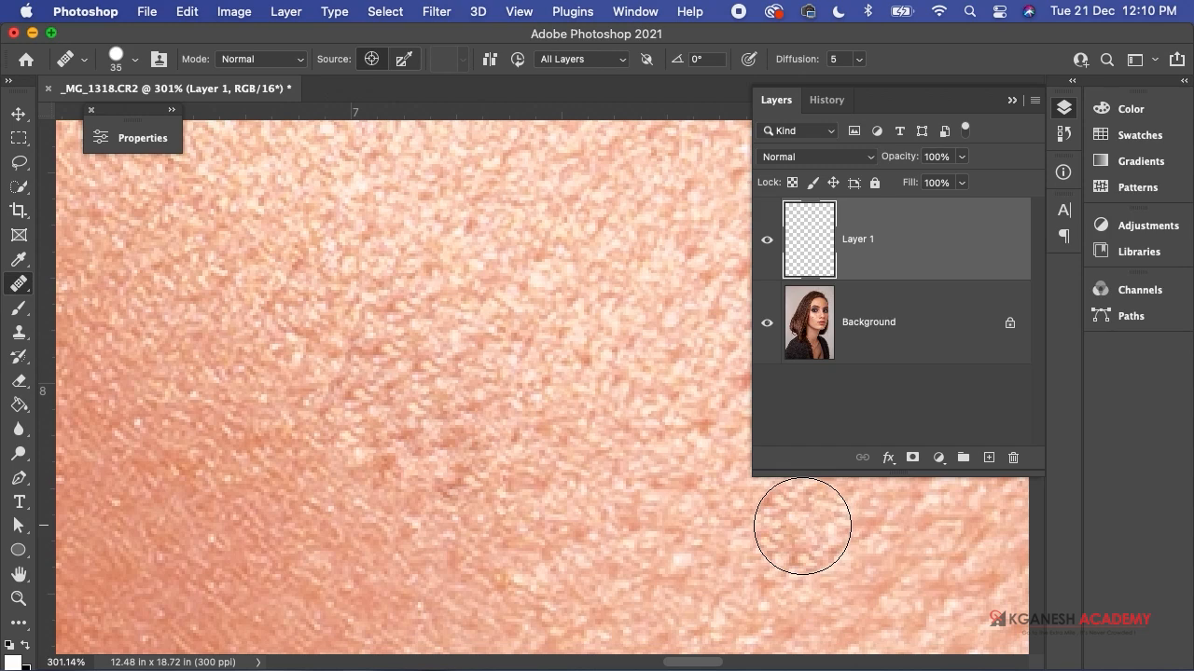
click(767, 240)
click(766, 242)
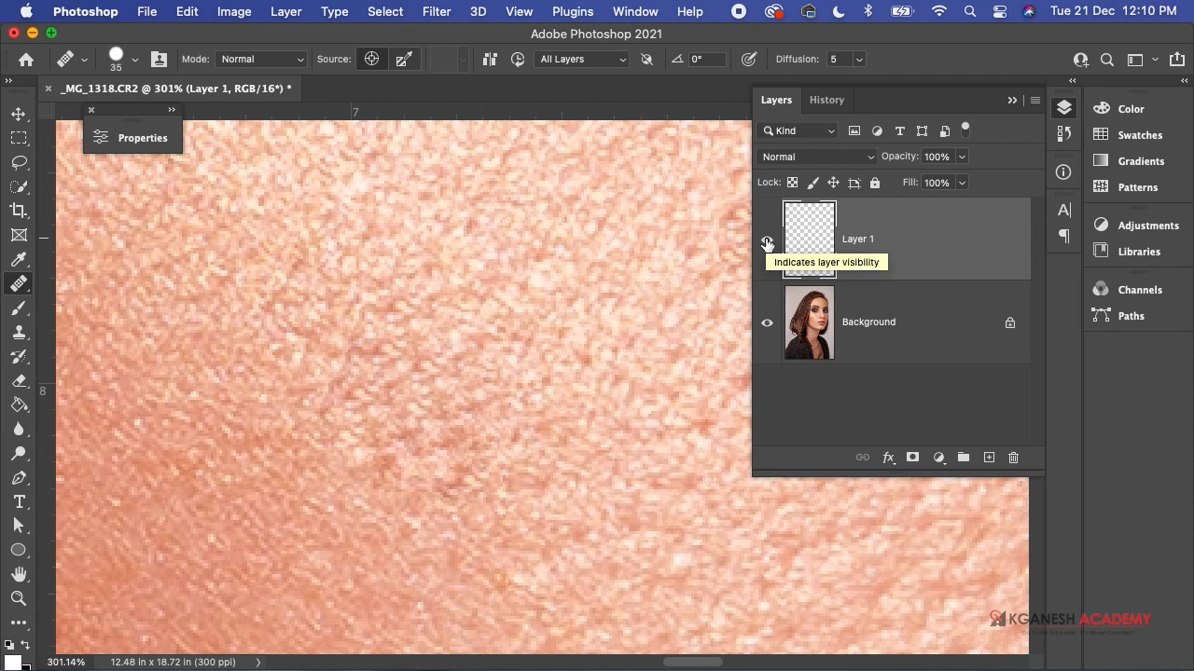
- Heal the small mole above the upper lip with clean skin sampled just above it
key(super+minus)
key(super+minus)
key(super+minus)
key(super+minus)
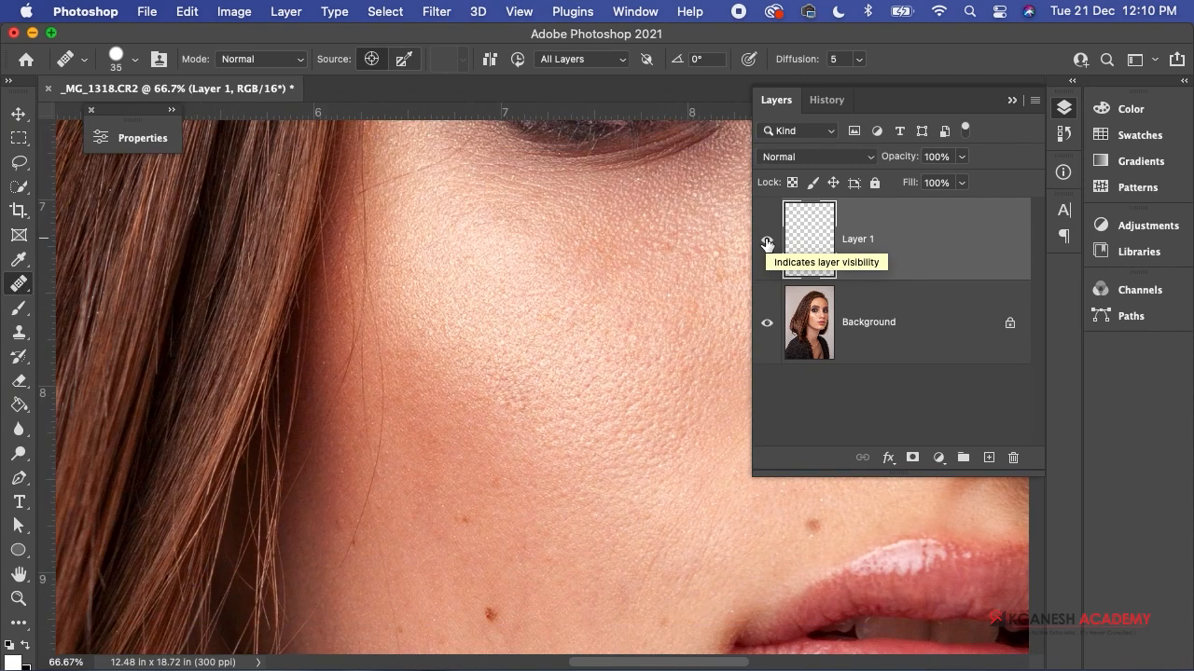
drag(615, 448, 351, 361)
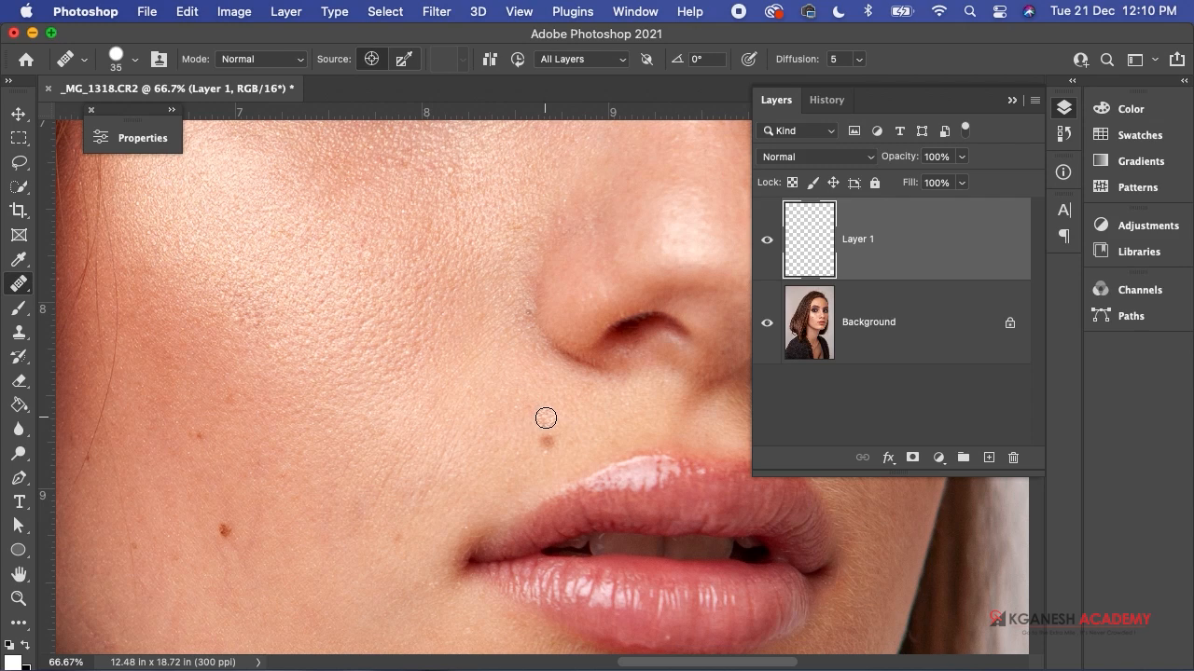
alt+click(546, 418)
click(548, 439)
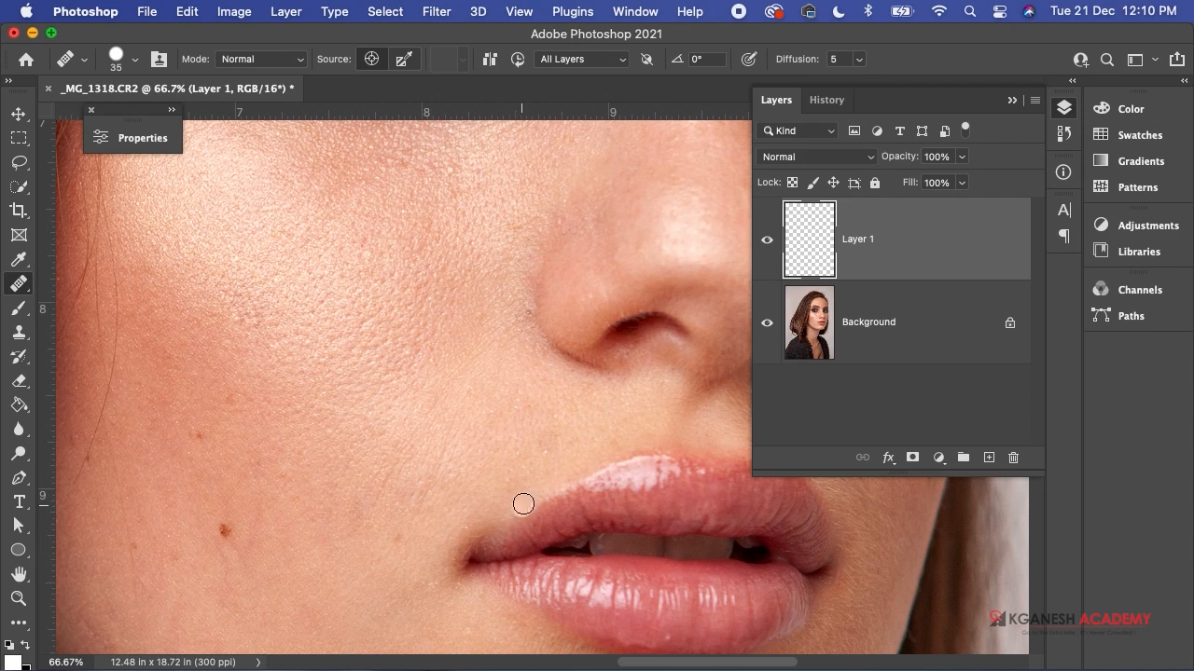
- Heal the dark mole and the small spot on the lower cheek with skin sampled above each
alt+click(221, 495)
click(224, 529)
alt+click(199, 423)
click(199, 434)
- Reduce the Healing Brush to size 20 and paint over the stray hair strand and small spot on the outer cheek
mouse_move(431, 318)
mouse_down()
mouse_move(268, 530)
mouse_move(458, 395)
mouse_move(461, 416)
mouse_up()
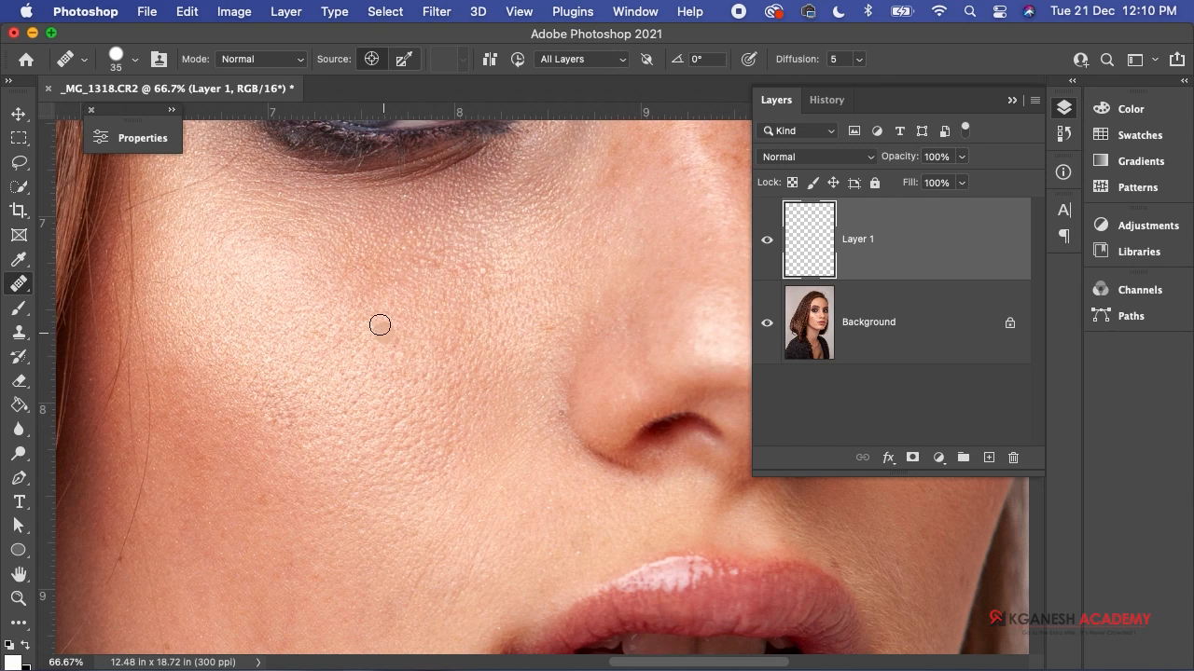
mouse_move(170, 408)
mouse_down()
mouse_move(451, 358)
mouse_move(452, 329)
mouse_up()
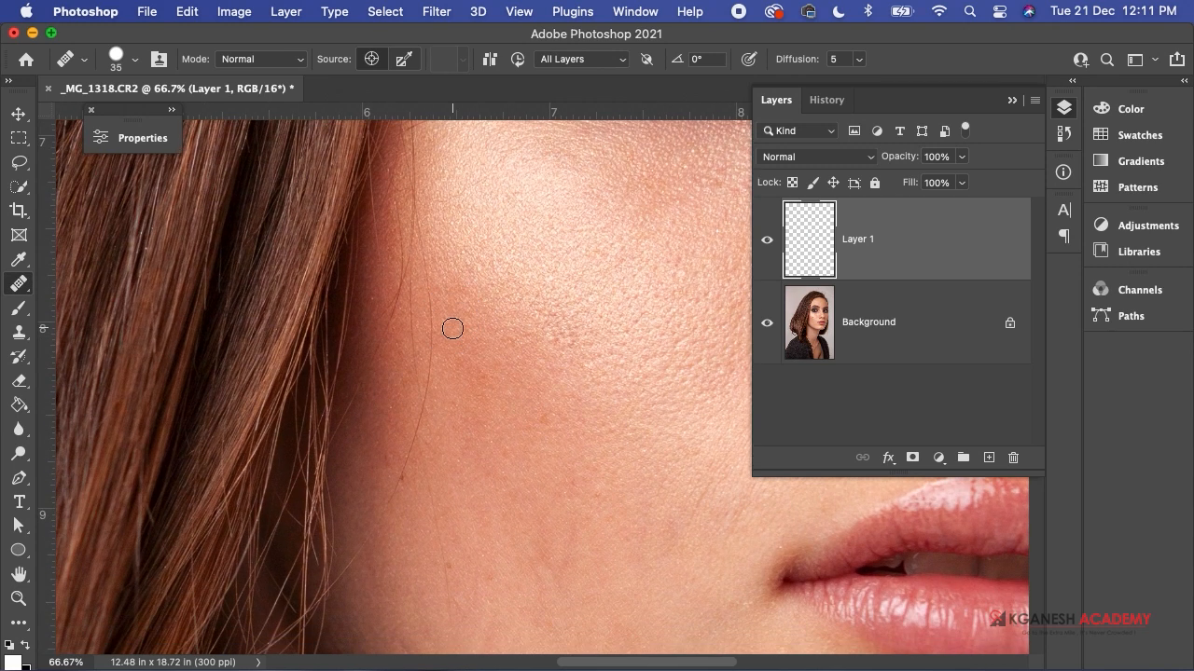
key(bracketleft)
key(bracketleft)
key(bracketleft)
drag(400, 475, 416, 427)
click(459, 463)
click(431, 444)
drag(392, 497, 429, 380)
alt+click(436, 256)
drag(425, 253, 428, 382)
- Enlarge the Healing Brush to size 40 and heal the mole on the neck just below the jawline
drag(616, 513, 447, 160)
drag(690, 544, 759, 575)
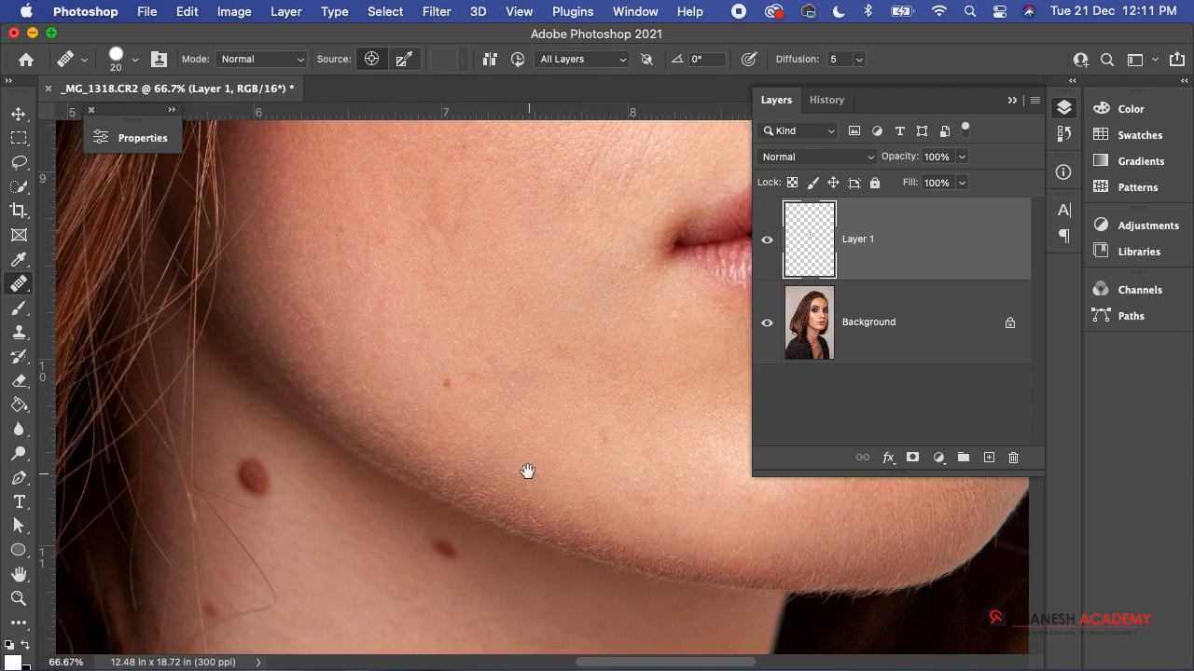
drag(528, 474, 548, 338)
key(bracketright)
key(bracketright)
key(bracketright)
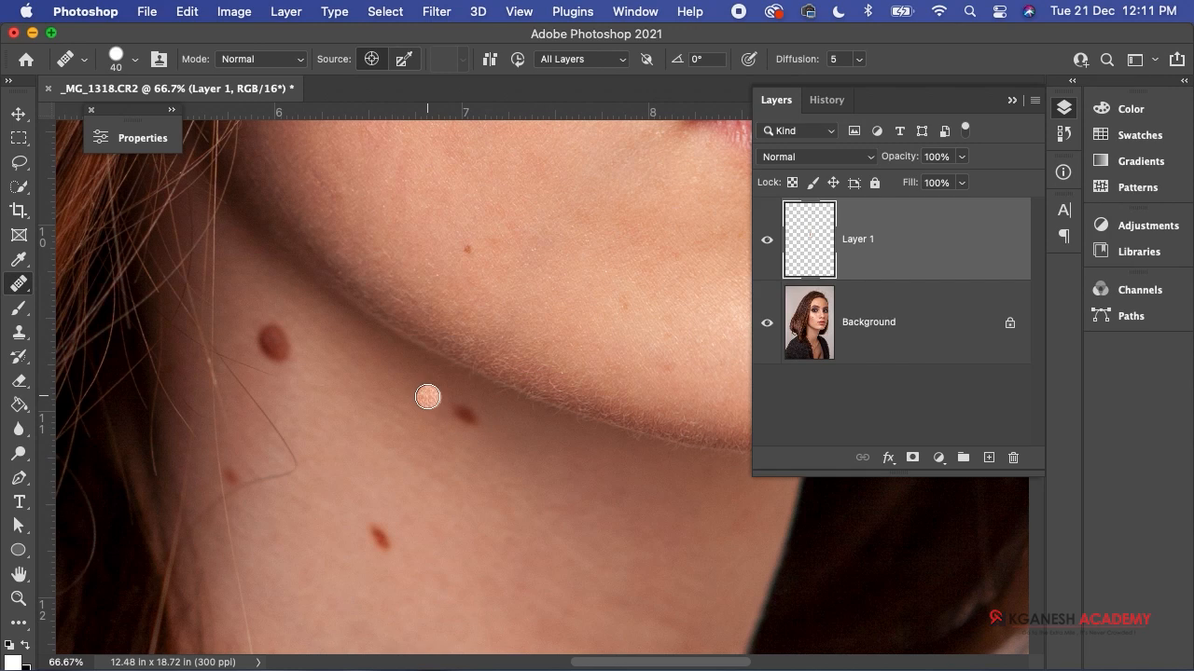
alt+click(427, 397)
drag(472, 413, 472, 421)
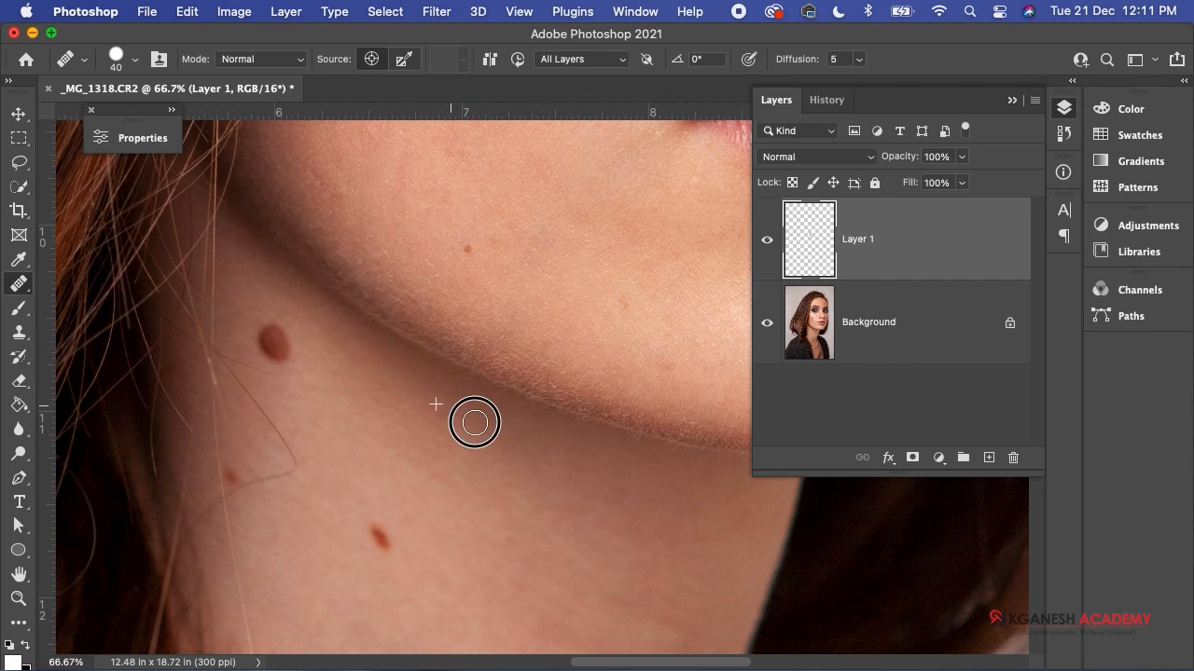
- Heal the large neck mole near the hair with skin sampled above it, plus the smaller mole lower on the neck
alt+click(259, 317)
click(265, 340)
drag(262, 345, 275, 361)
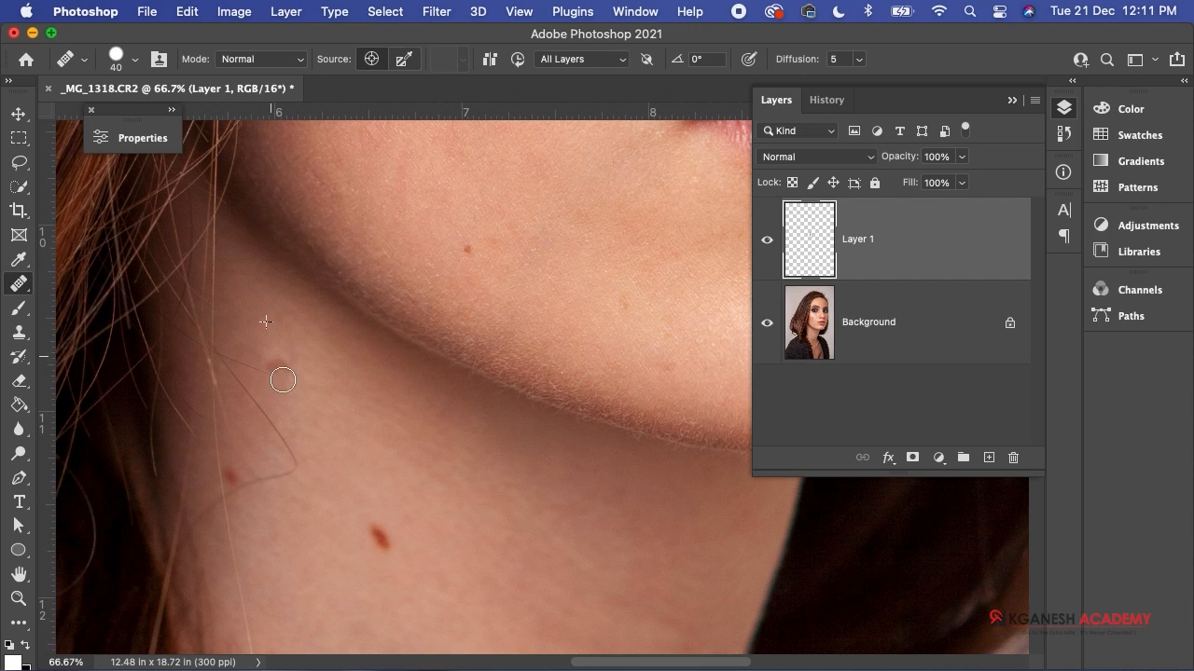
click(382, 541)
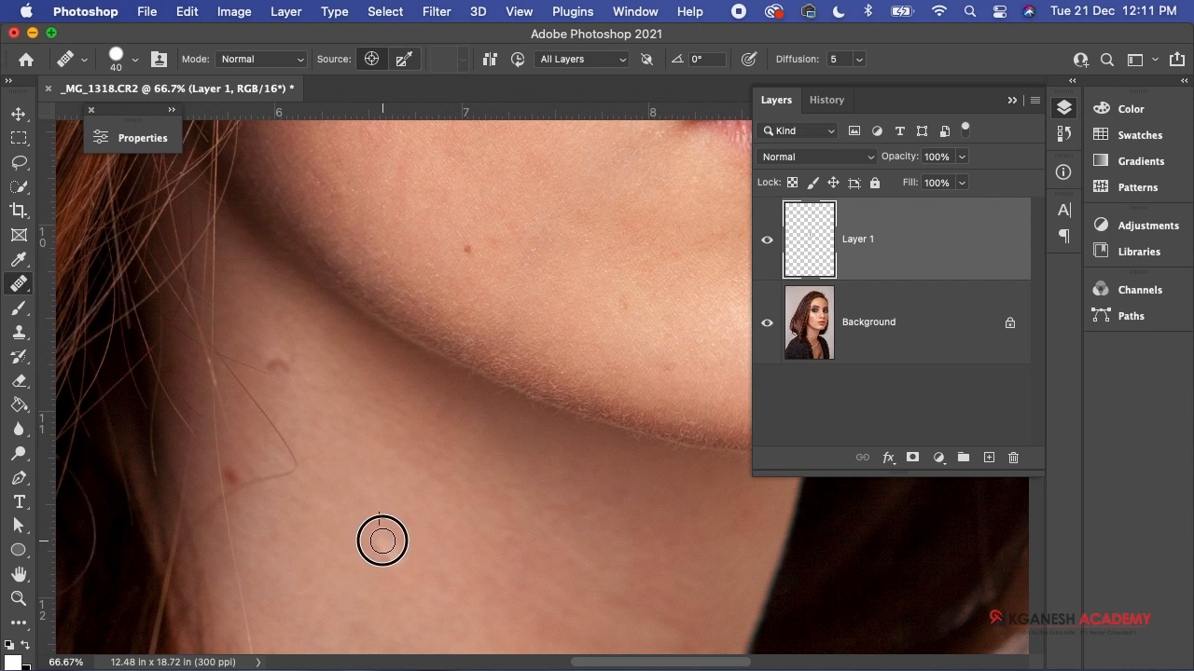
click(389, 549)
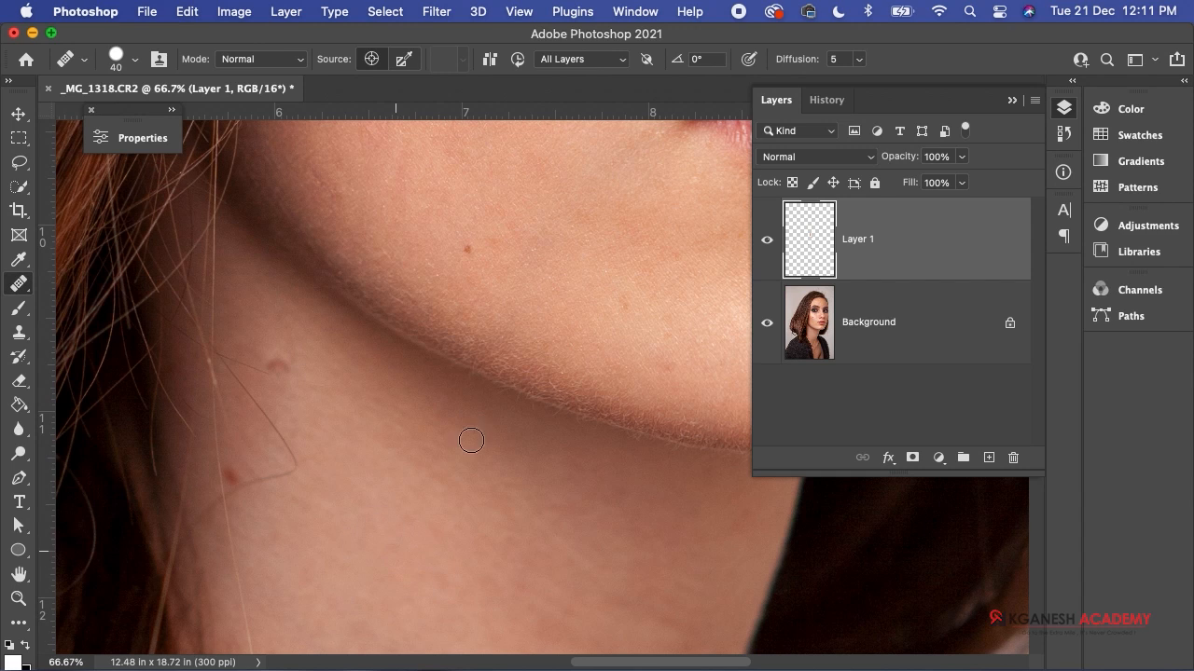
- Hide the interface panels and heal the dark moles scattered across the forehead above the far eyebrow
drag(383, 282, 355, 288)
drag(404, 390, 358, 381)
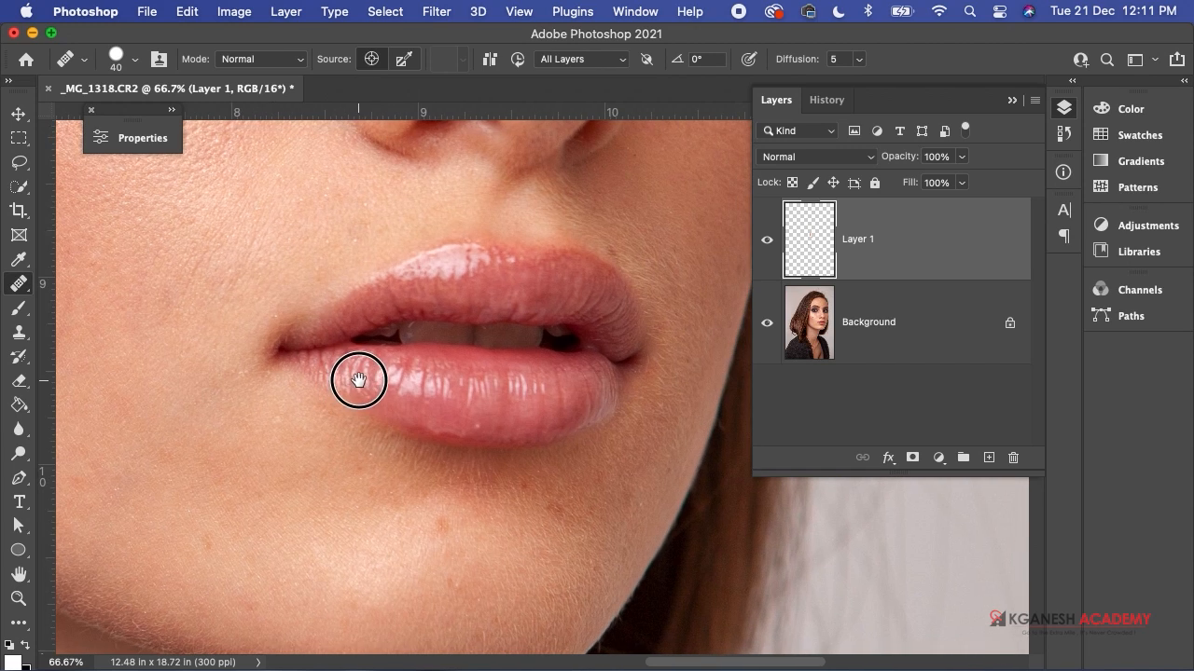
click(437, 525)
drag(526, 356, 469, 530)
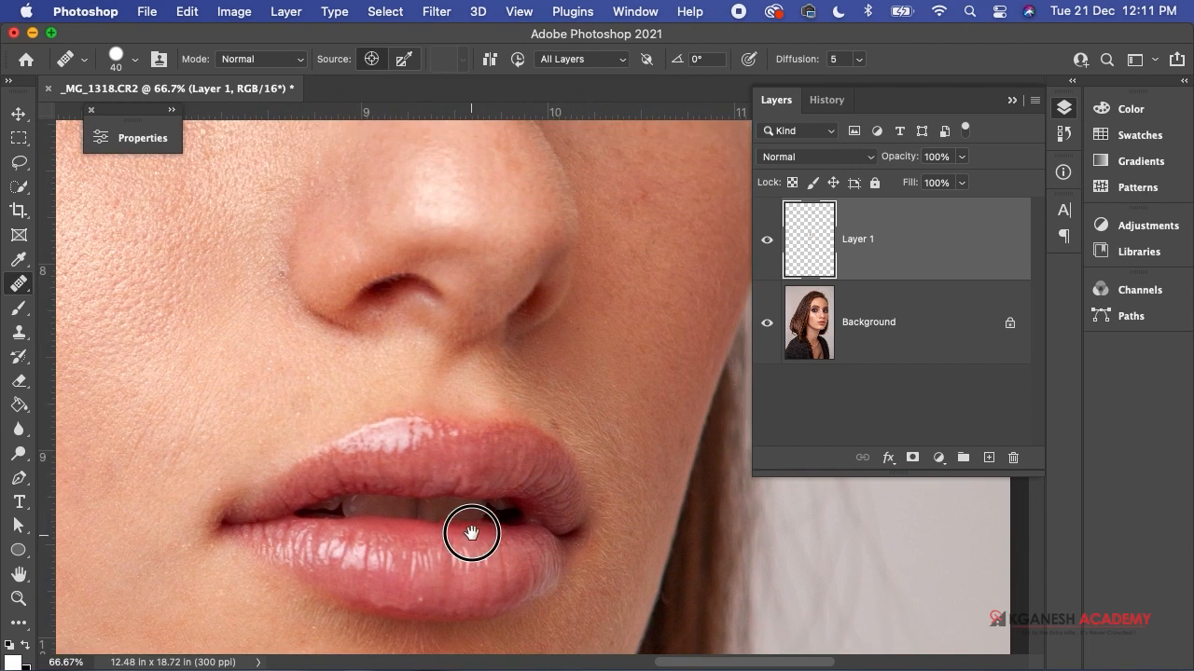
alt+click(548, 407)
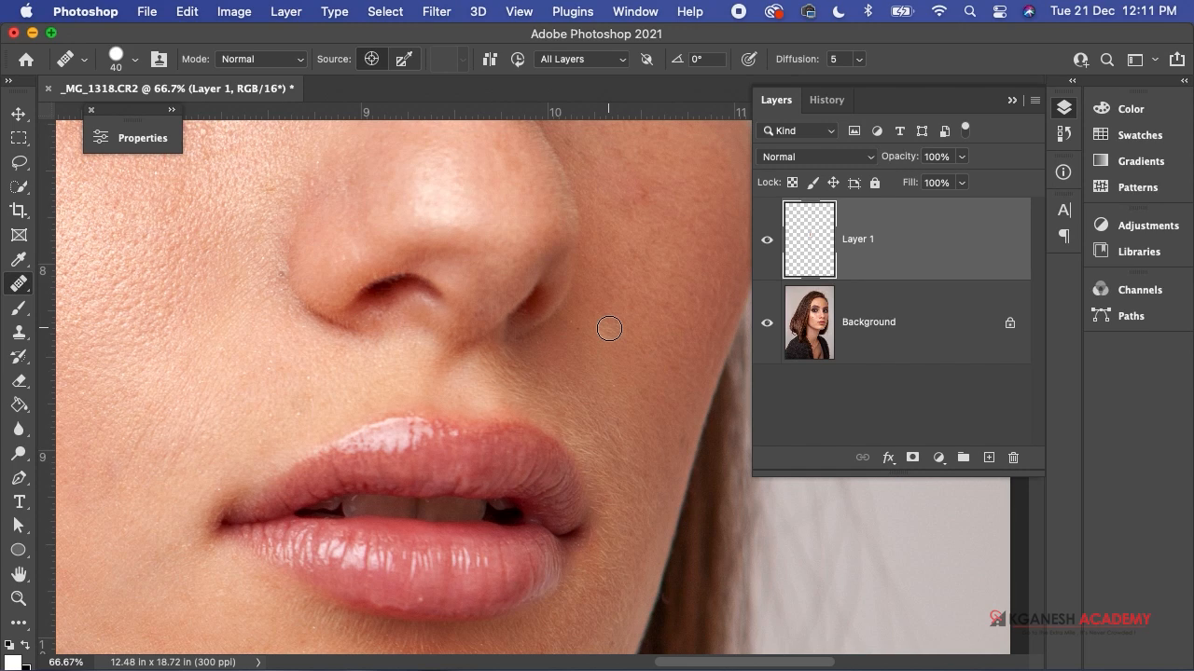
key(Tab)
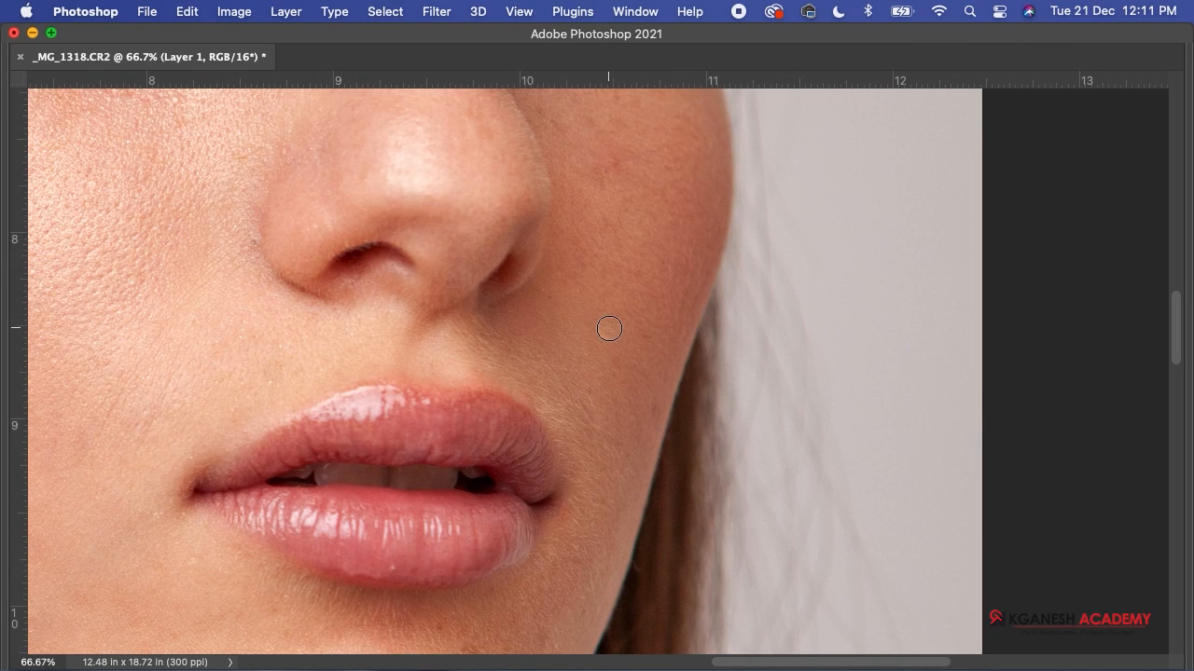
mouse_move(319, 309)
mouse_down()
mouse_move(528, 525)
mouse_move(829, 485)
mouse_move(768, 527)
mouse_move(743, 314)
mouse_move(549, 532)
mouse_move(597, 362)
mouse_move(573, 395)
mouse_move(610, 378)
mouse_move(581, 381)
mouse_move(591, 406)
mouse_up()
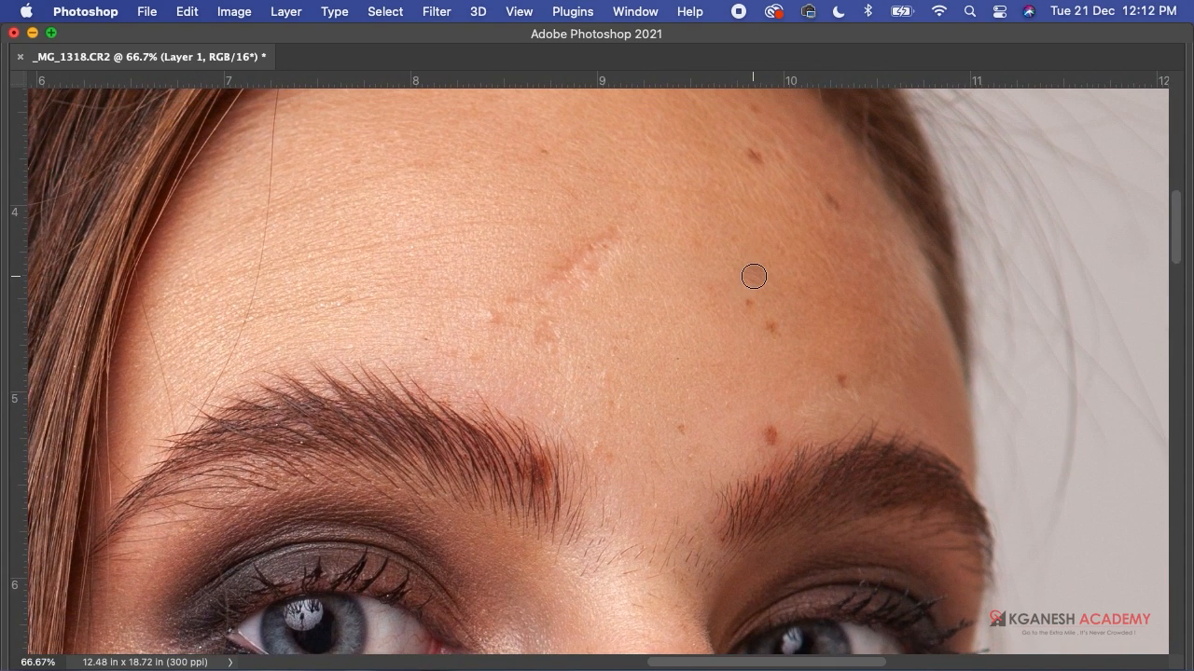
click(751, 301)
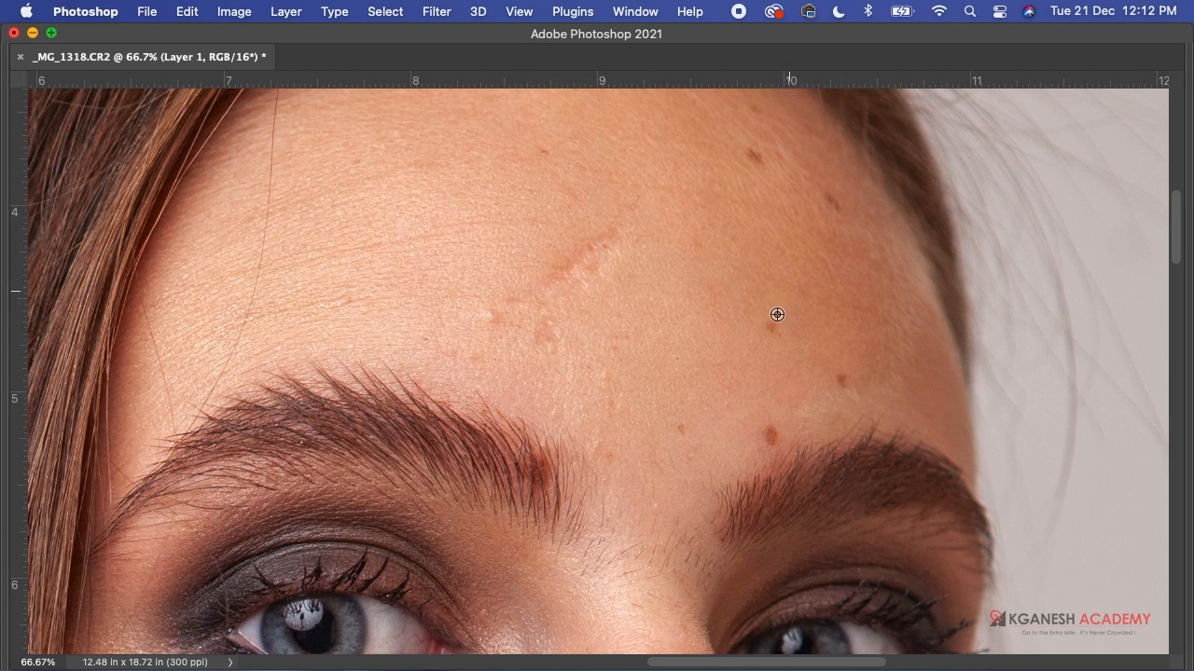
click(842, 380)
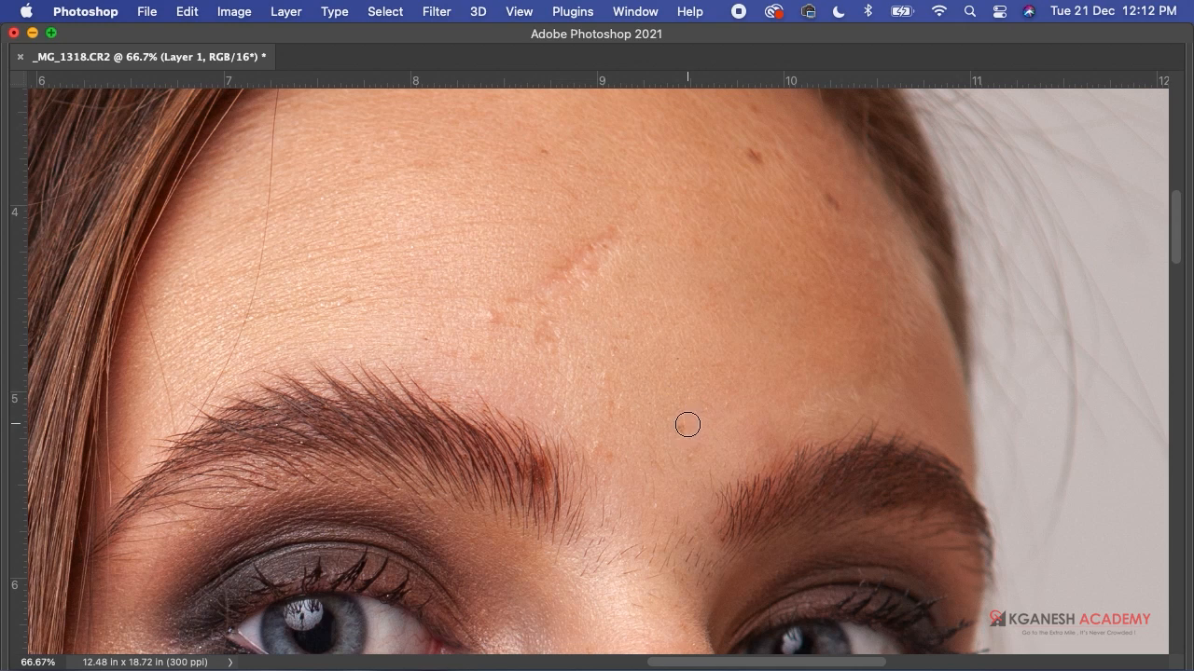
click(754, 157)
click(830, 203)
- Toggle the visibility of Layer 1 off and on to compare the healed forehead with the original
key(Tab)
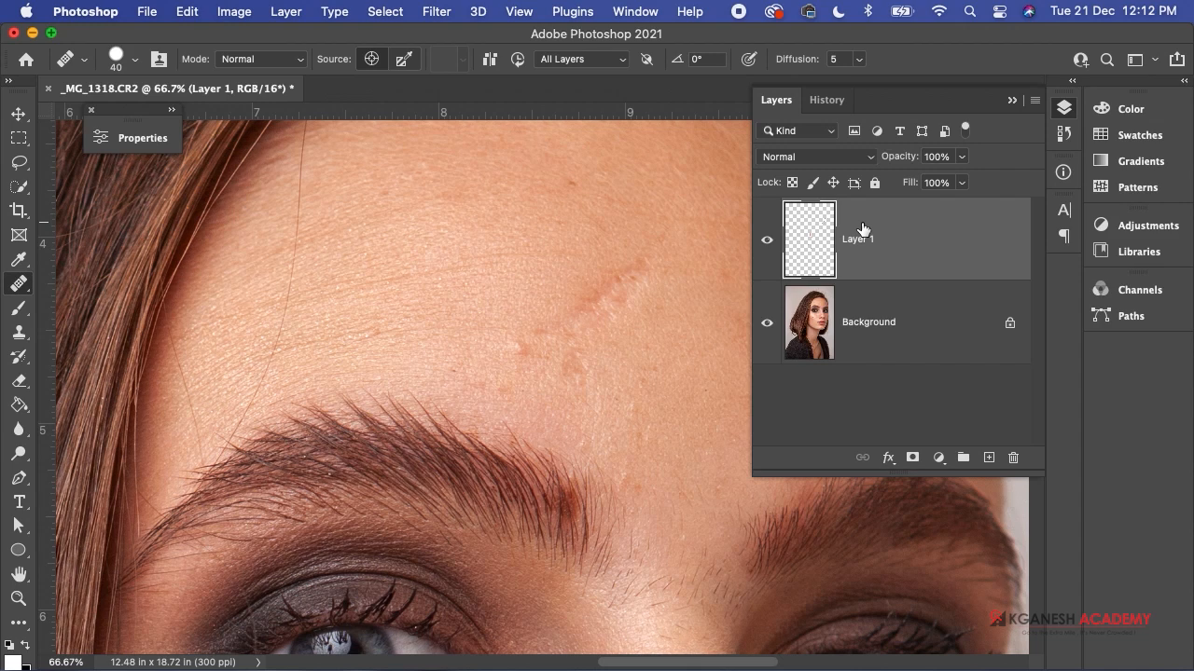
click(768, 242)
click(768, 242)
key(Tab)
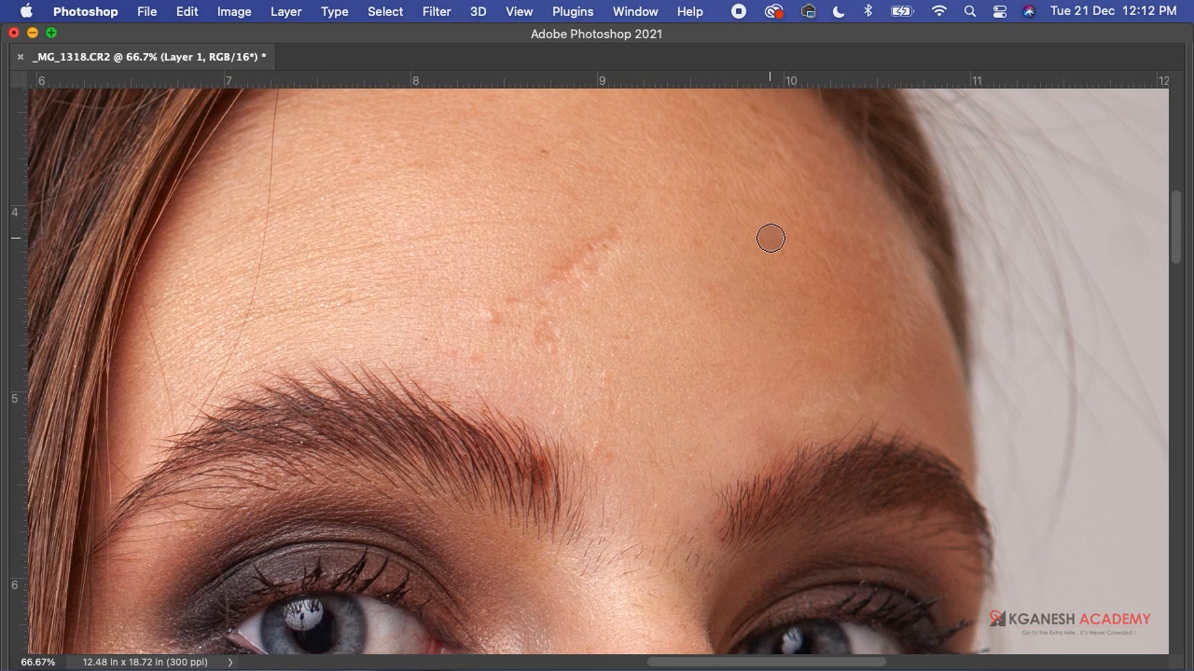
- Heal the diagonal scar and the small bumps below it on the mid-forehead with skin sampled beside them
alt+click(537, 238)
drag(581, 241, 598, 234)
alt+click(628, 273)
mouse_move(557, 269)
mouse_down()
mouse_move(595, 269)
mouse_move(561, 261)
mouse_move(583, 261)
mouse_move(591, 292)
mouse_move(537, 285)
mouse_move(555, 285)
mouse_move(485, 314)
mouse_move(547, 331)
mouse_up()
alt+click(592, 292)
alt+click(449, 307)
alt+click(591, 336)
alt+click(768, 268)
- Heal the small reddish spots along the nose bridge with repeatedly sampled nearby skin
mouse_move(613, 402)
mouse_down()
mouse_move(629, 255)
mouse_move(693, 165)
mouse_up()
drag(698, 281, 691, 264)
alt+click(653, 382)
click(651, 322)
alt+click(655, 311)
drag(678, 330, 683, 303)
alt+click(690, 323)
click(686, 328)
alt+click(741, 442)
drag(782, 421, 756, 381)
click(751, 369)
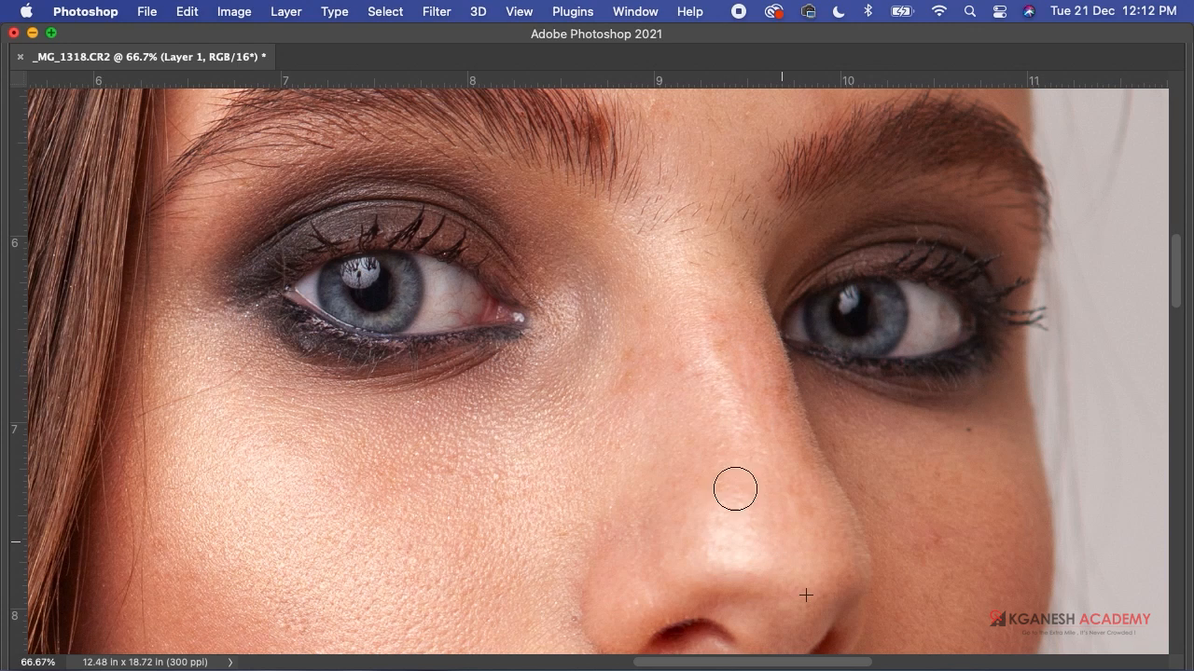
- Heal the pale mole on the neck below the jawline beside the loose hair with skin sampled nearby
scroll(736, 488, down, 5)
drag(699, 356, 714, 209)
mouse_move(634, 490)
mouse_down()
mouse_move(669, 351)
mouse_move(830, 273)
mouse_up()
alt+click(291, 460)
click(315, 432)
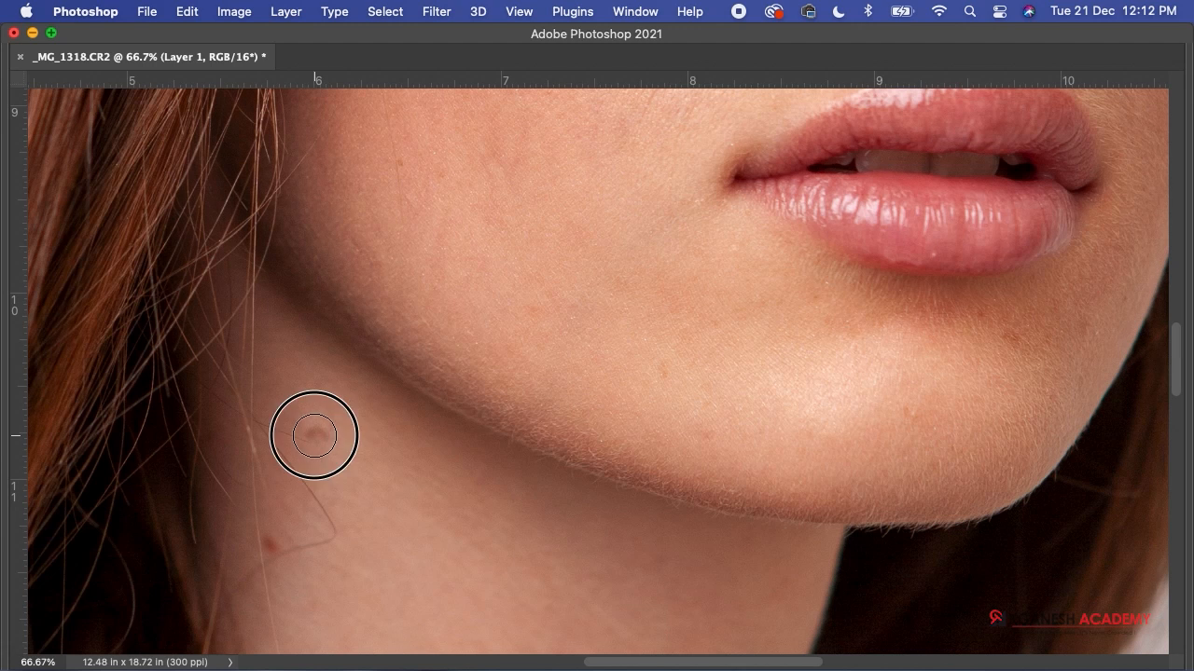
alt+click(529, 600)
alt+click(405, 489)
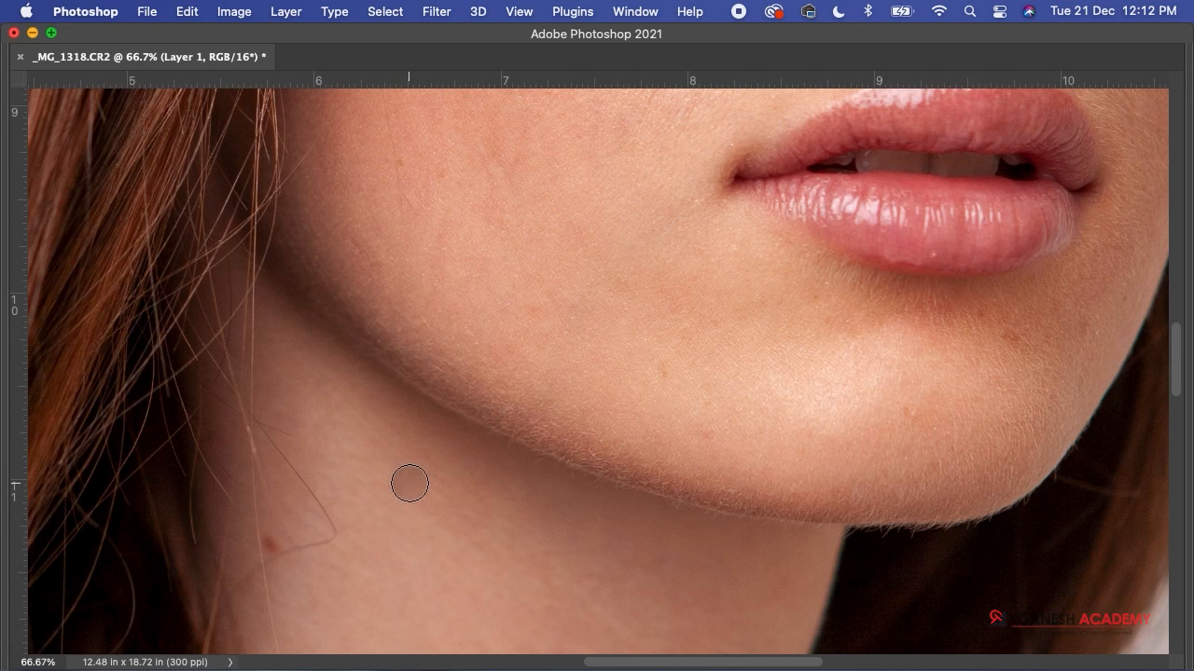
- Inspect the whole portrait, then the face, neck, chest, sweater and hair up close for remaining blemishes
key(super+minus)
key(super+minus)
key(super+minus)
key(super+minus)
key(super+minus)
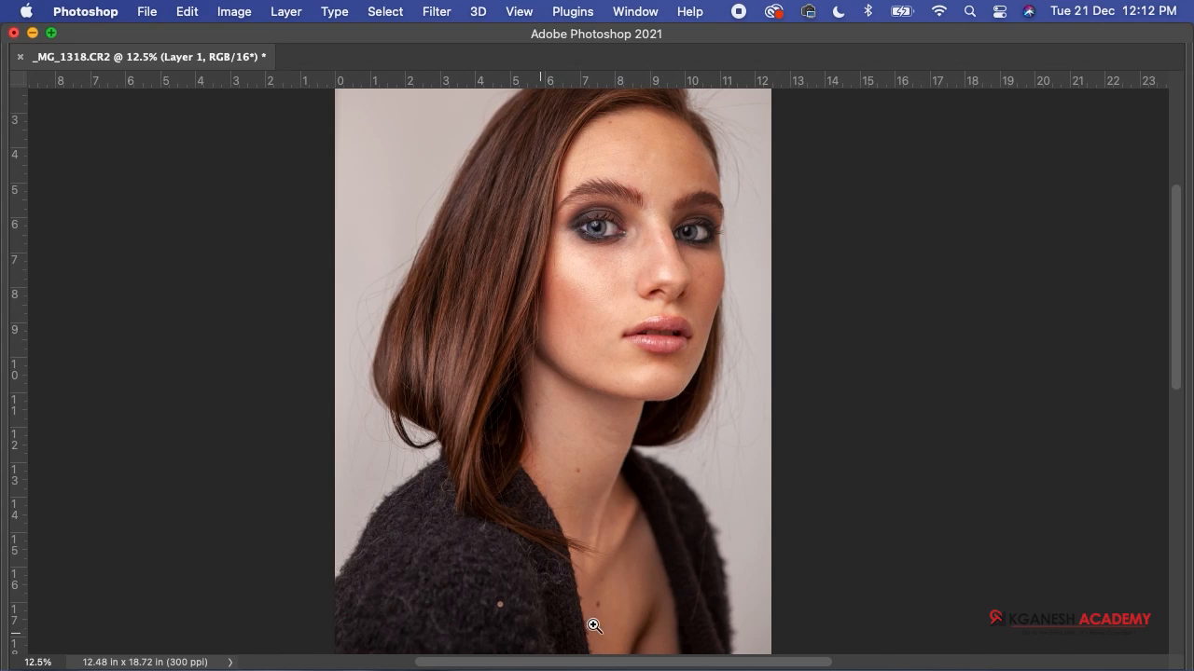
drag(639, 186, 765, 317)
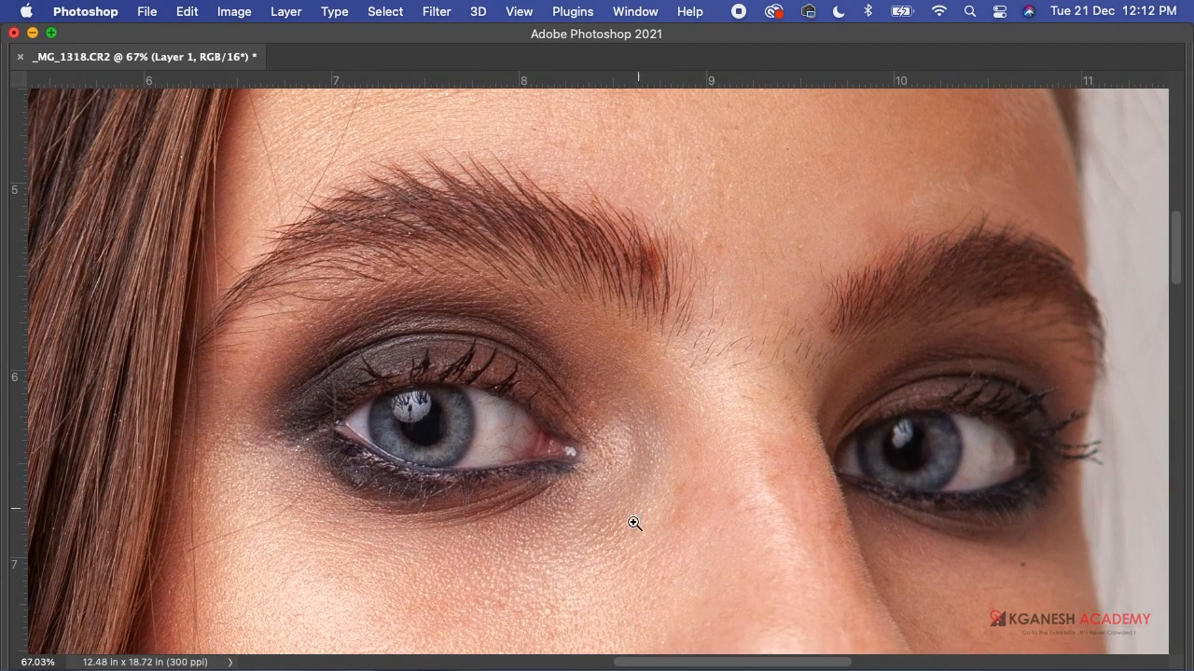
drag(632, 584, 866, 157)
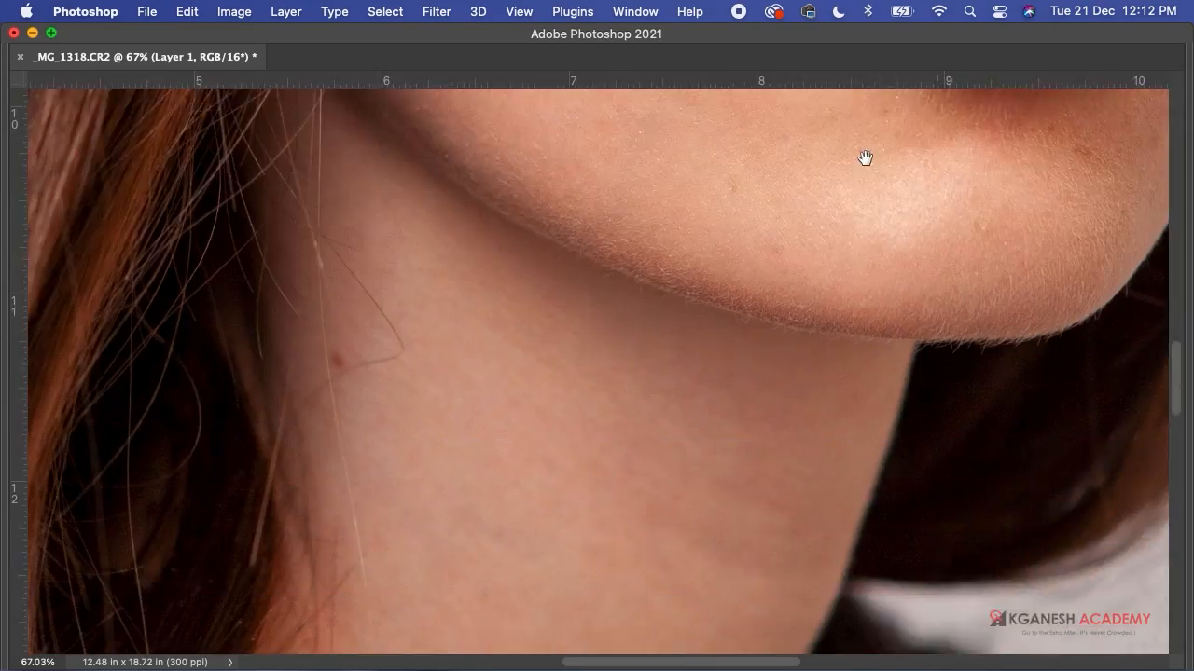
drag(578, 560, 777, 80)
drag(709, 607, 491, 69)
drag(722, 551, 879, 405)
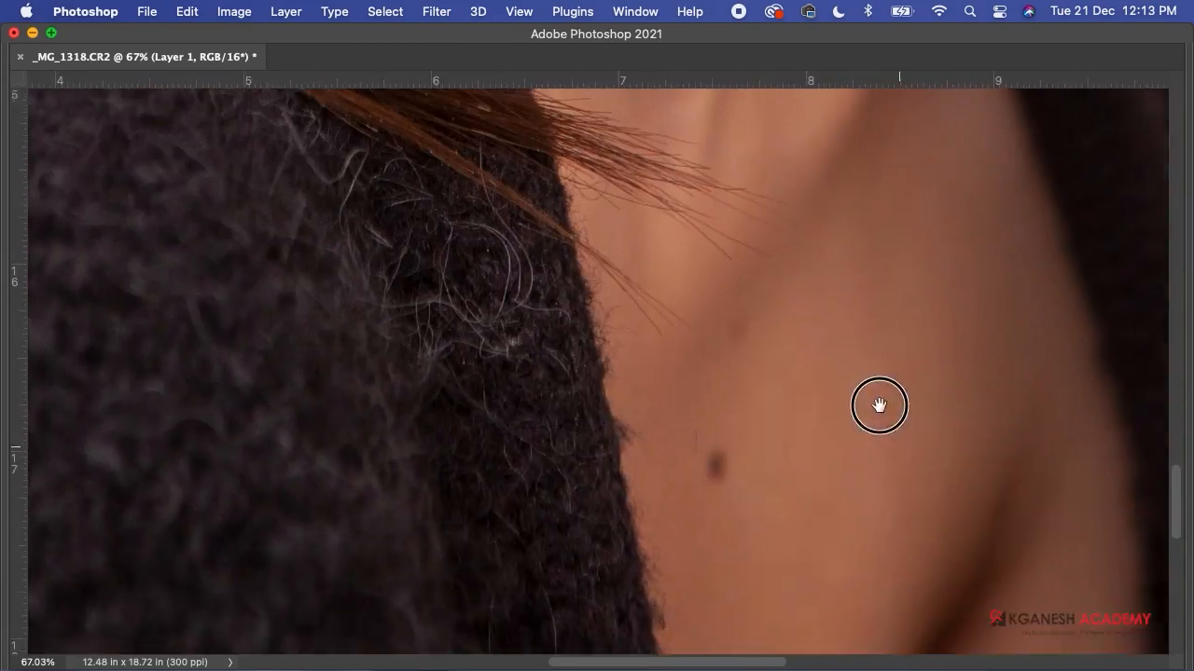
drag(733, 177, 948, 442)
drag(644, 536, 1053, 485)
drag(802, 317, 485, 616)
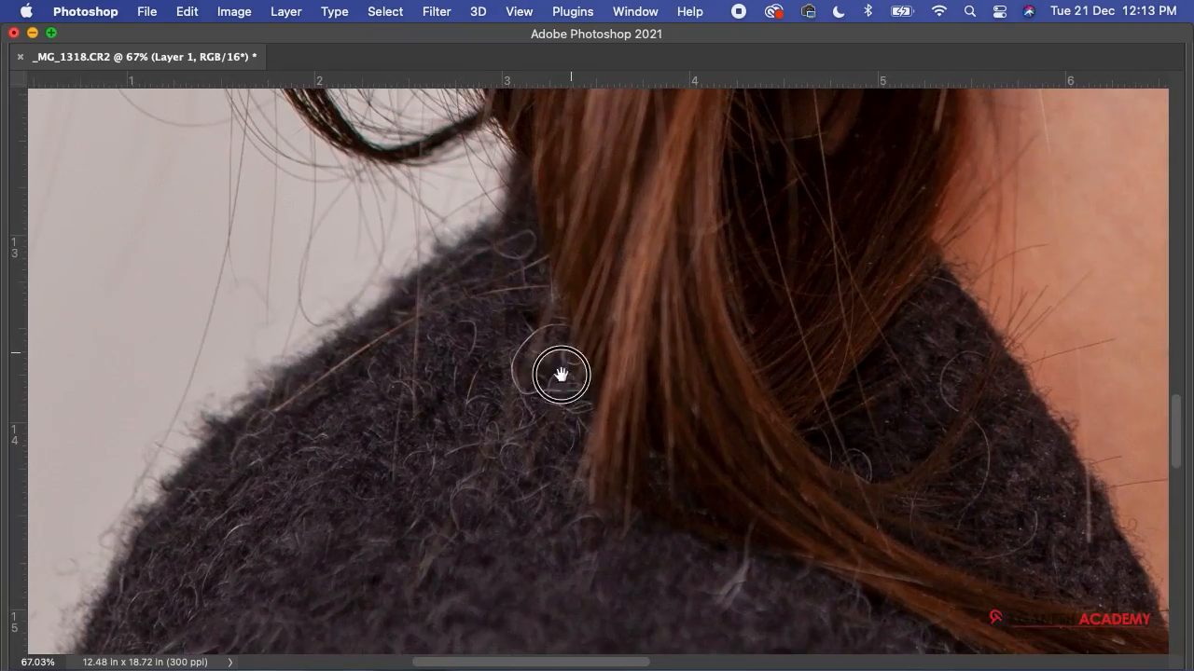
drag(562, 375, 500, 578)
drag(546, 339, 660, 575)
drag(597, 321, 186, 355)
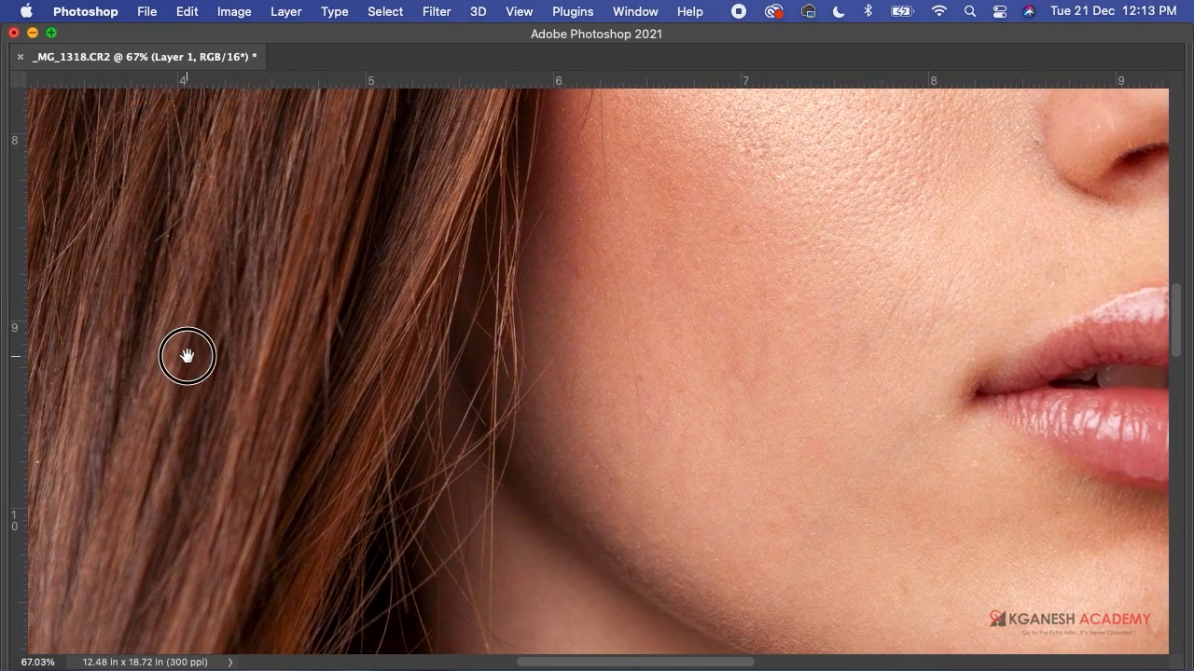
drag(644, 232, 430, 304)
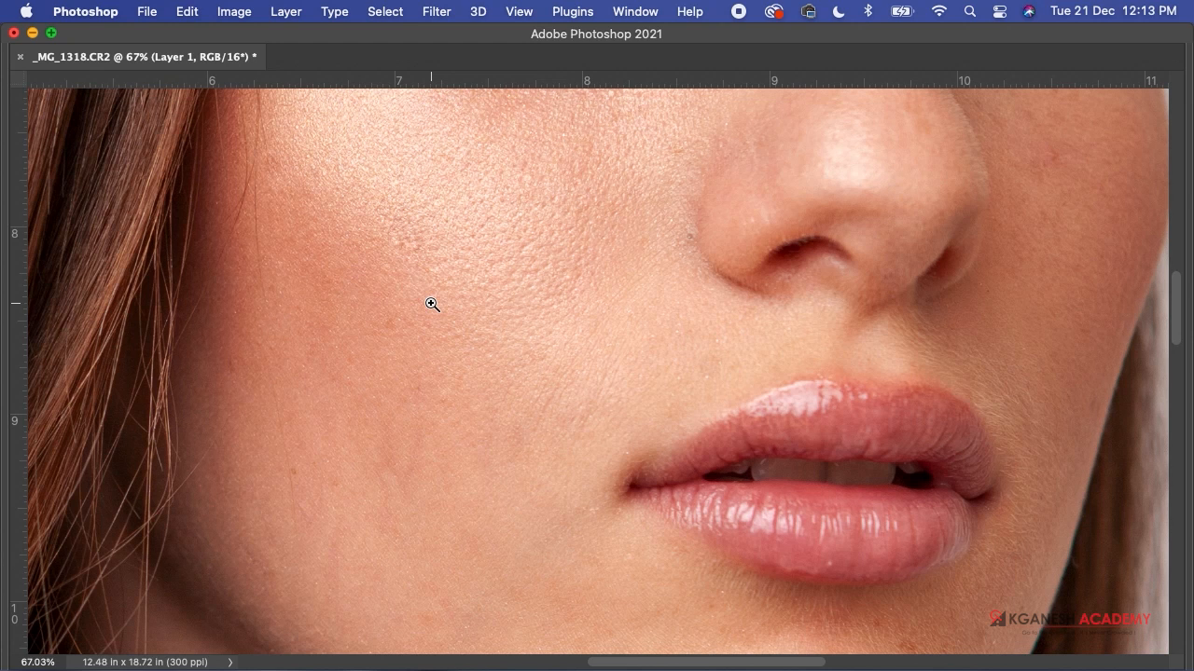
- Heal the brown mole on the lower neck and the red spot on the neck beside the loose hair
drag(474, 400, 520, 163)
drag(486, 550, 539, 182)
drag(485, 541, 590, 434)
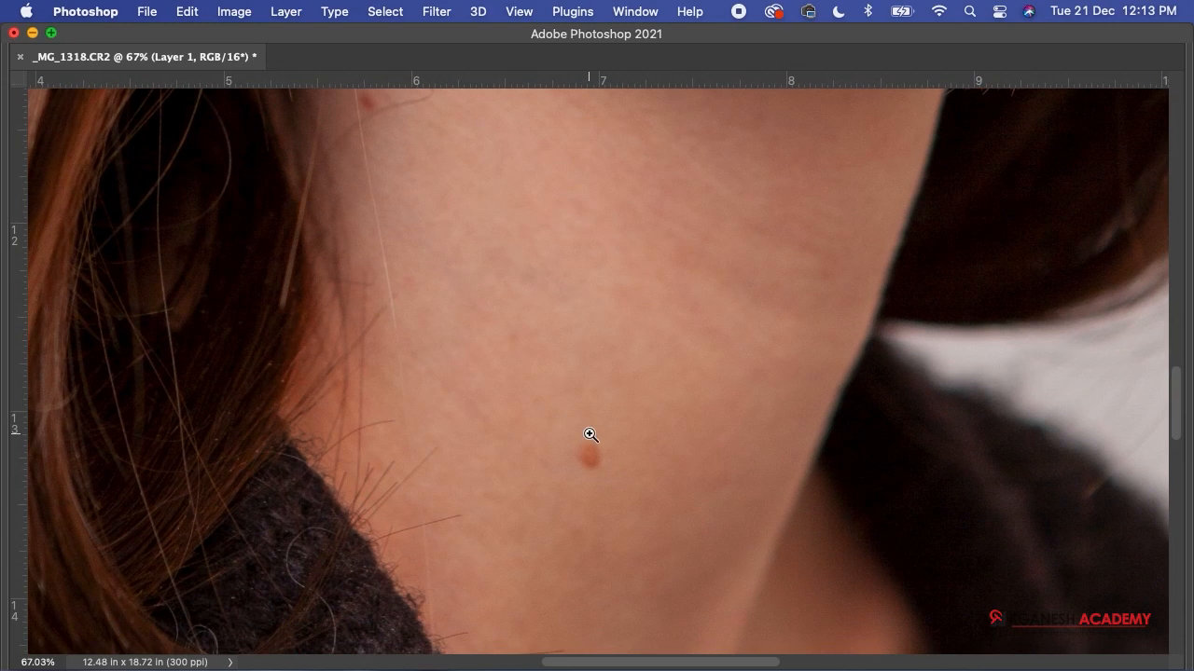
click(592, 457)
drag(554, 294, 671, 513)
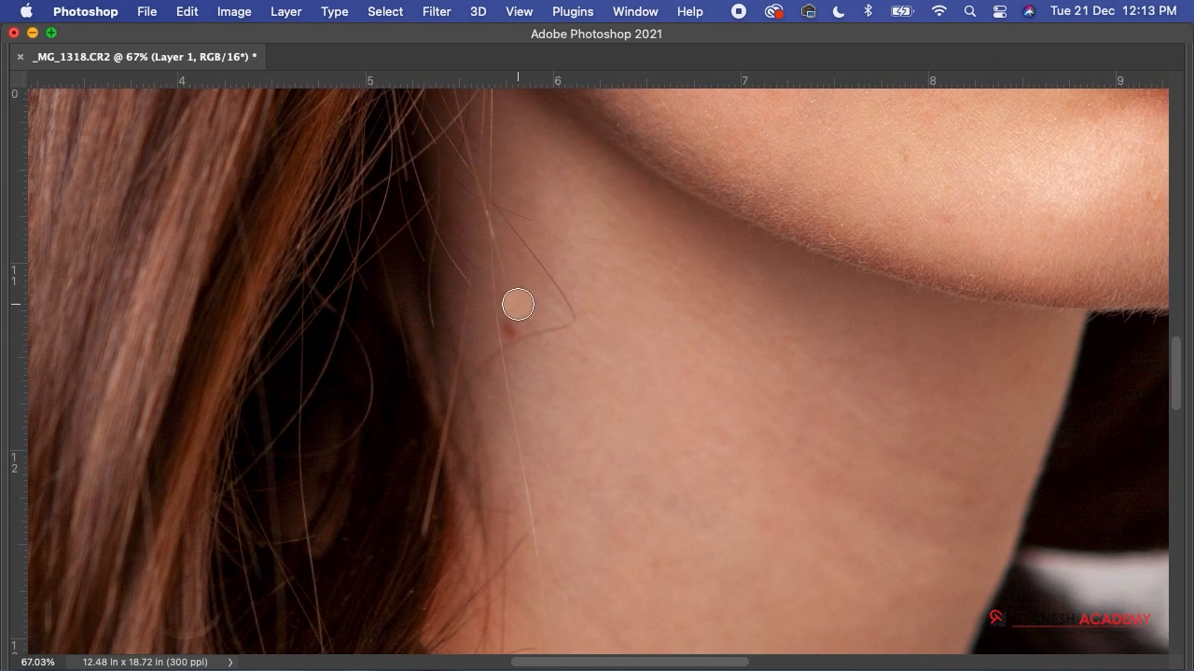
click(510, 327)
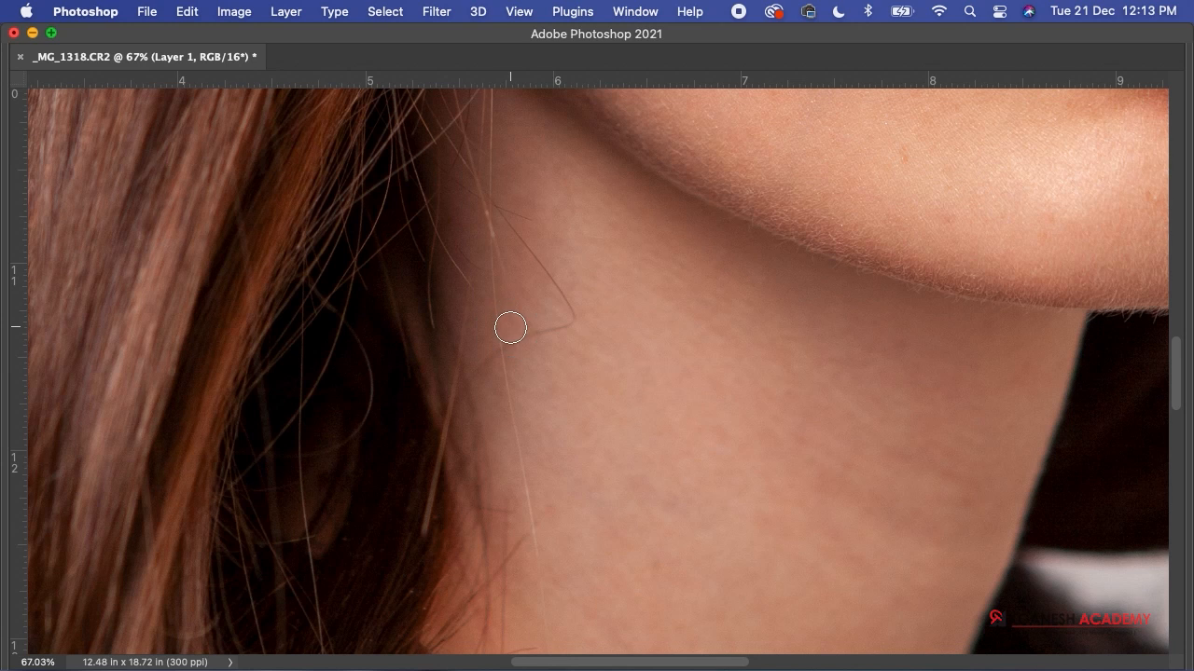
- Heal the dark mole and the fainter spot above it on the chest with skin sampled nearby
drag(719, 538, 631, 265)
drag(669, 533, 640, 365)
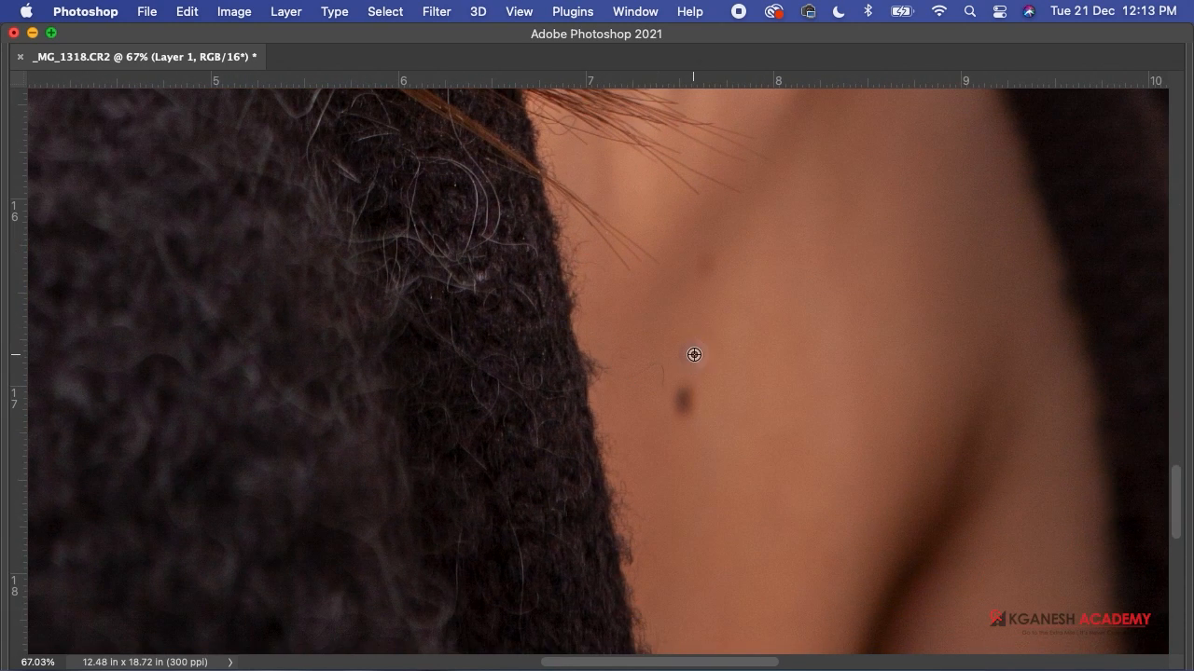
mouse_move(687, 407)
mouse_down()
mouse_move(685, 394)
mouse_move(678, 403)
mouse_up()
alt+click(688, 448)
click(672, 413)
click(672, 412)
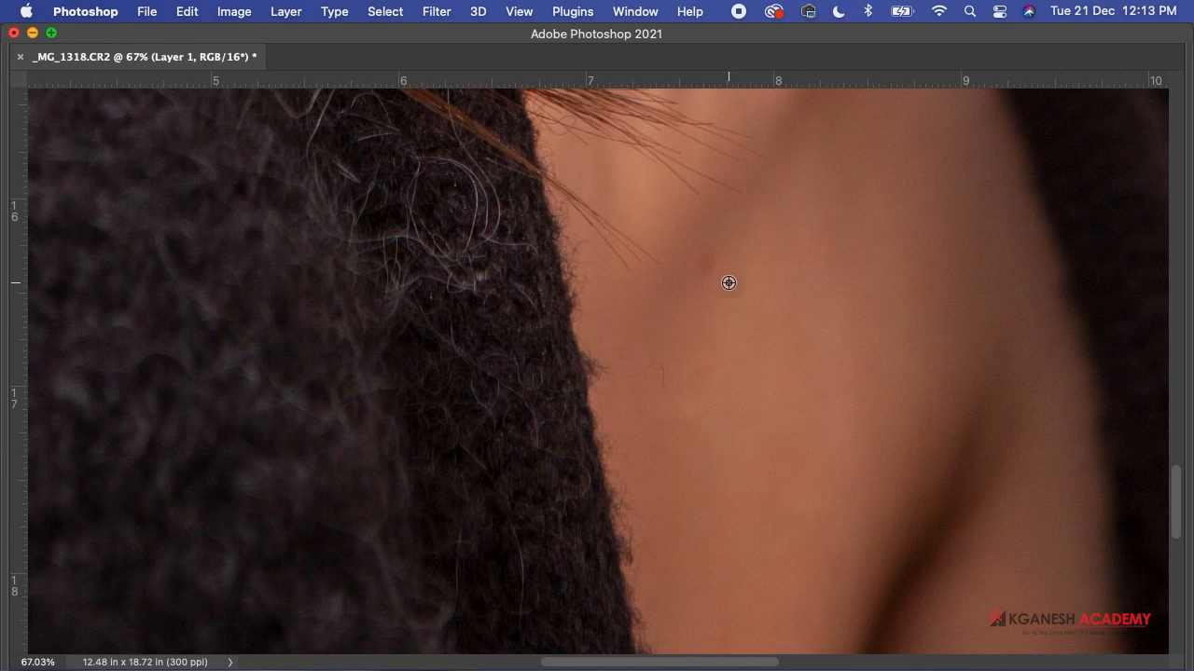
- Heal the small dark mole on the far cheek below the eye with sampled skin
mouse_move(734, 427)
mouse_down()
mouse_move(708, 328)
mouse_move(700, 559)
mouse_up()
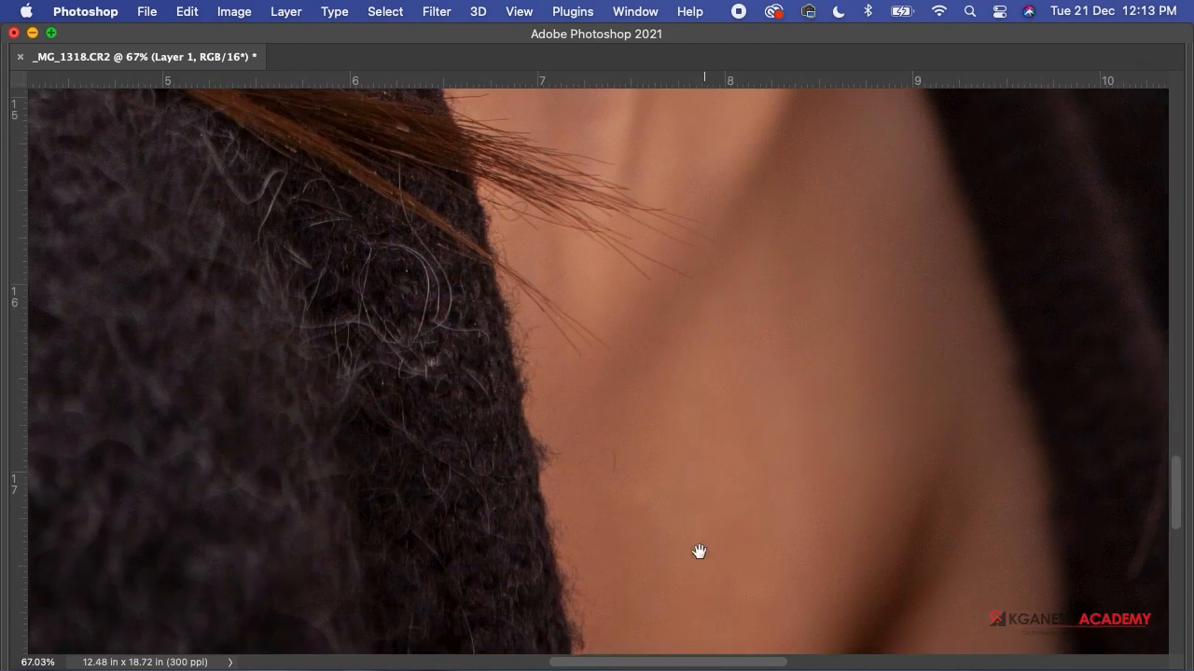
drag(673, 159, 656, 531)
drag(608, 180, 578, 593)
drag(627, 145, 539, 523)
drag(560, 448, 402, 572)
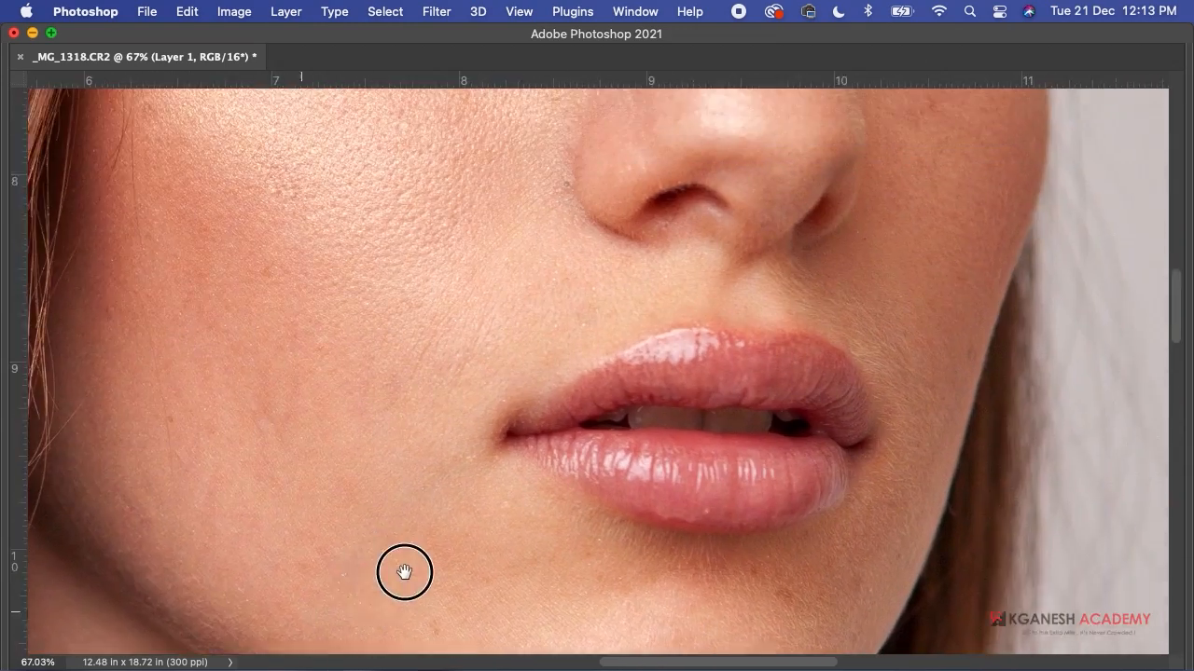
drag(494, 373, 382, 501)
drag(410, 410, 545, 579)
drag(551, 413, 551, 525)
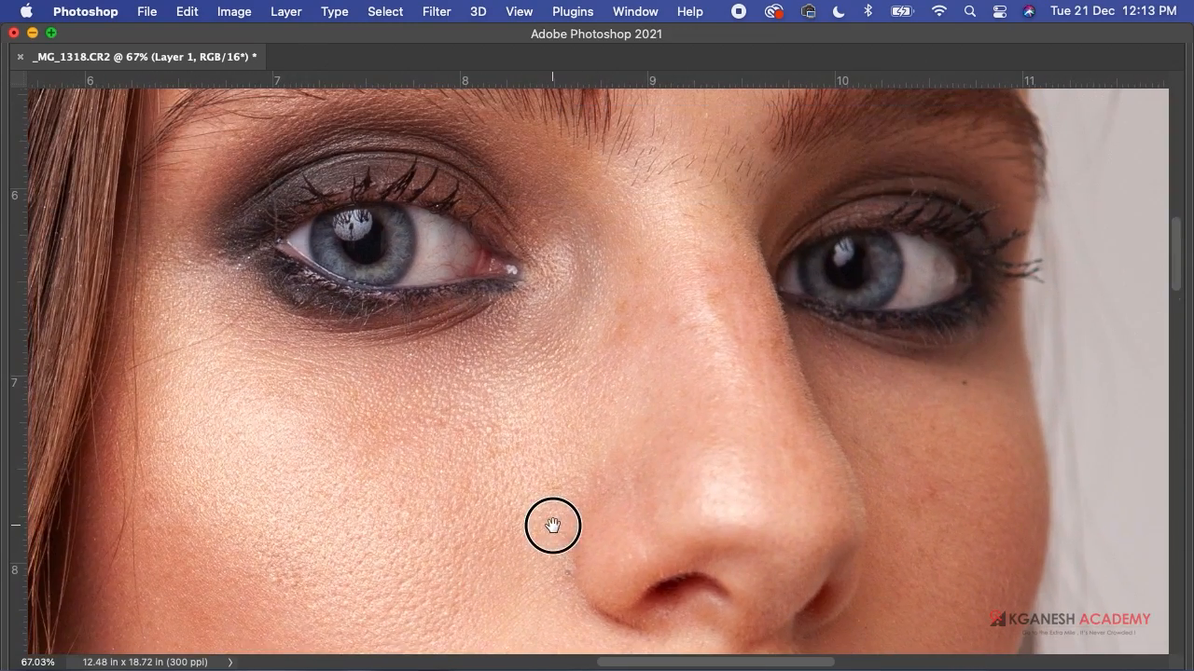
alt+click(687, 289)
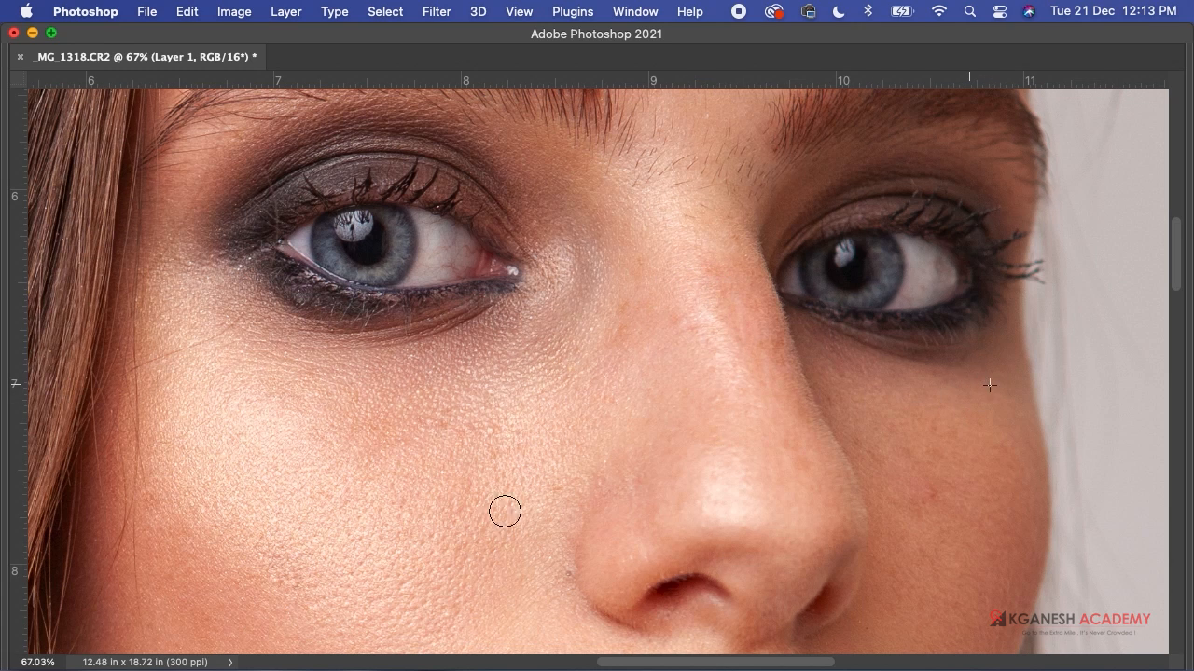
- Paint out the two stray hairs crossing the forehead, and heal the mole near the hairline and the small spot below it
drag(601, 274, 664, 595)
drag(774, 472, 896, 513)
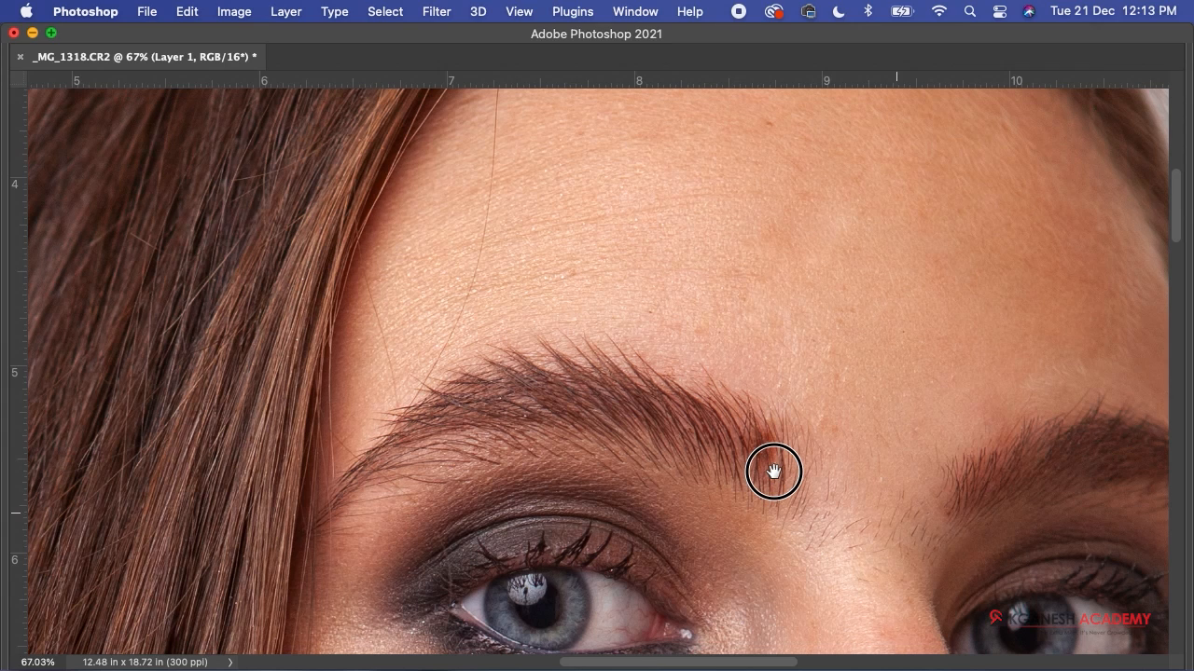
drag(580, 306, 663, 477)
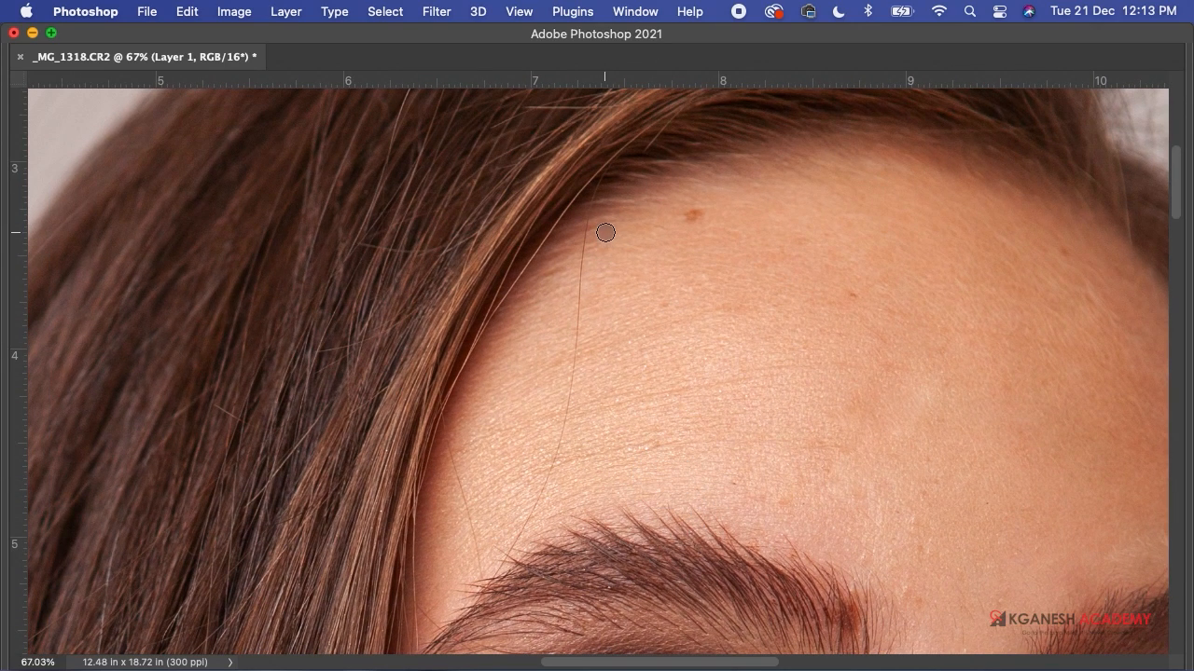
mouse_move(588, 235)
mouse_down()
mouse_move(563, 437)
mouse_move(515, 549)
mouse_up()
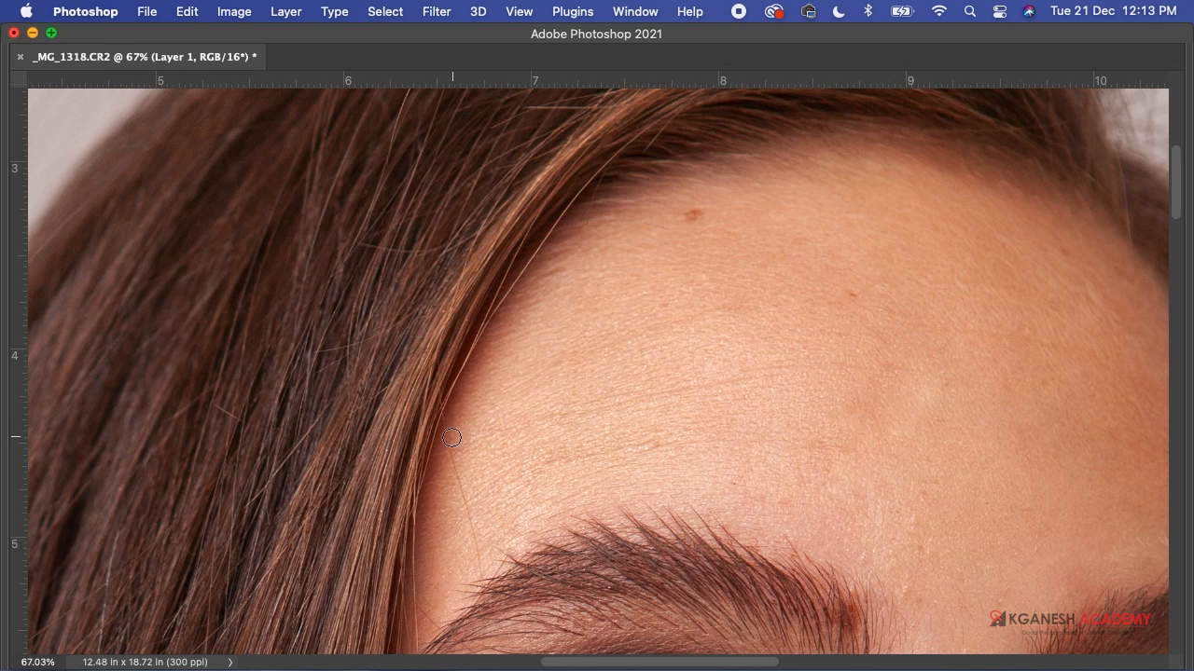
drag(454, 440, 480, 566)
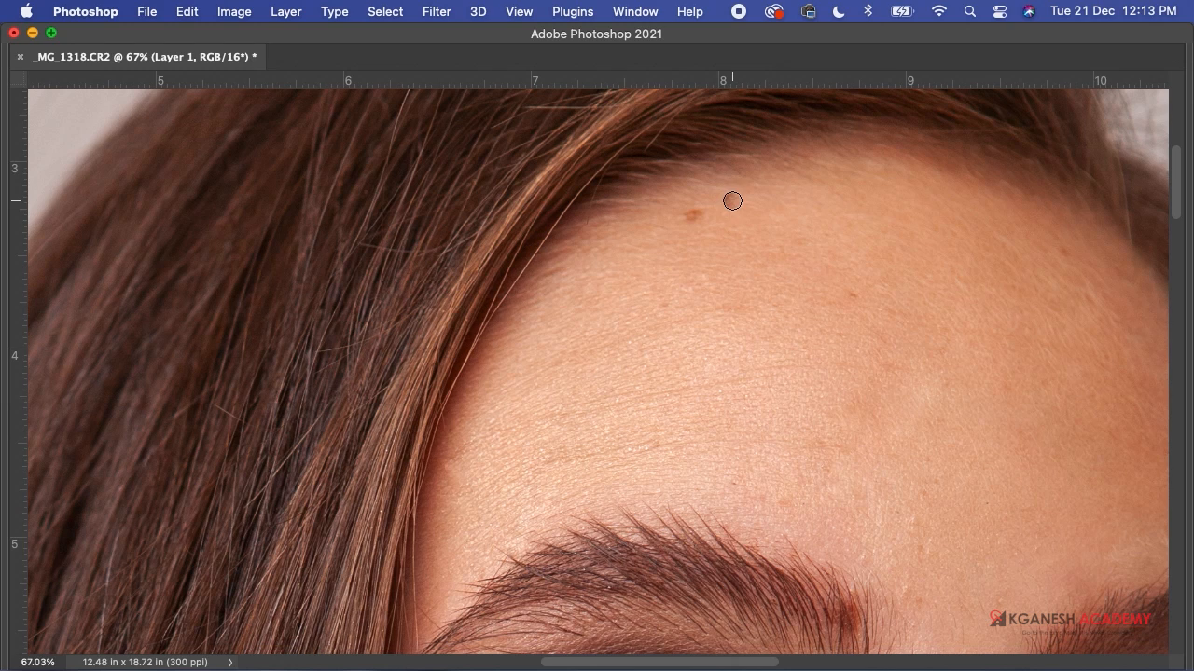
drag(706, 214, 698, 212)
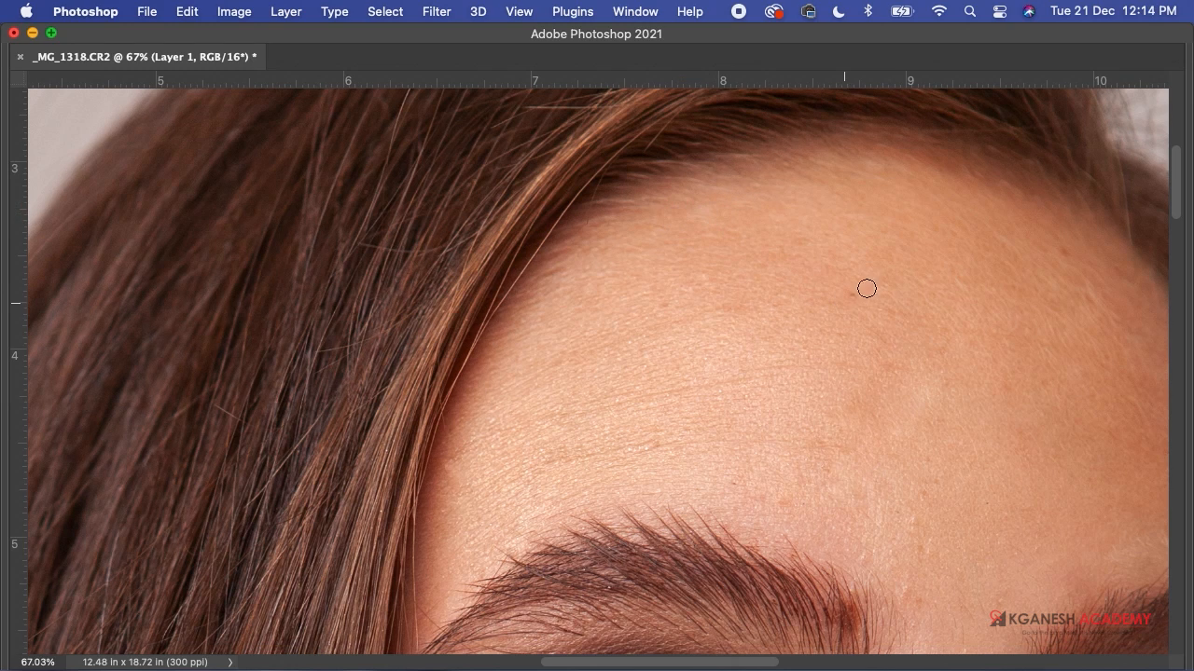
drag(852, 294, 843, 289)
- Review the retouched skin in the full portrait and closer on the face
key(super+minus)
key(super+minus)
key(super+minus)
key(super+minus)
key(super+minus)
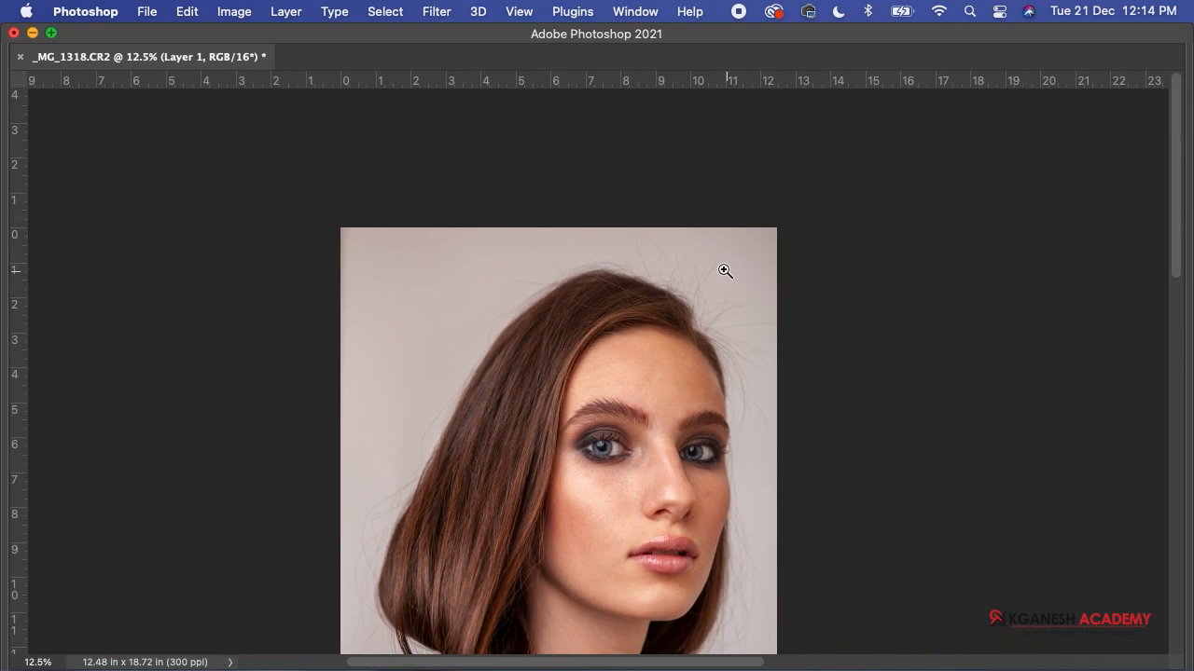
drag(725, 270, 749, 466)
drag(685, 349, 803, 421)
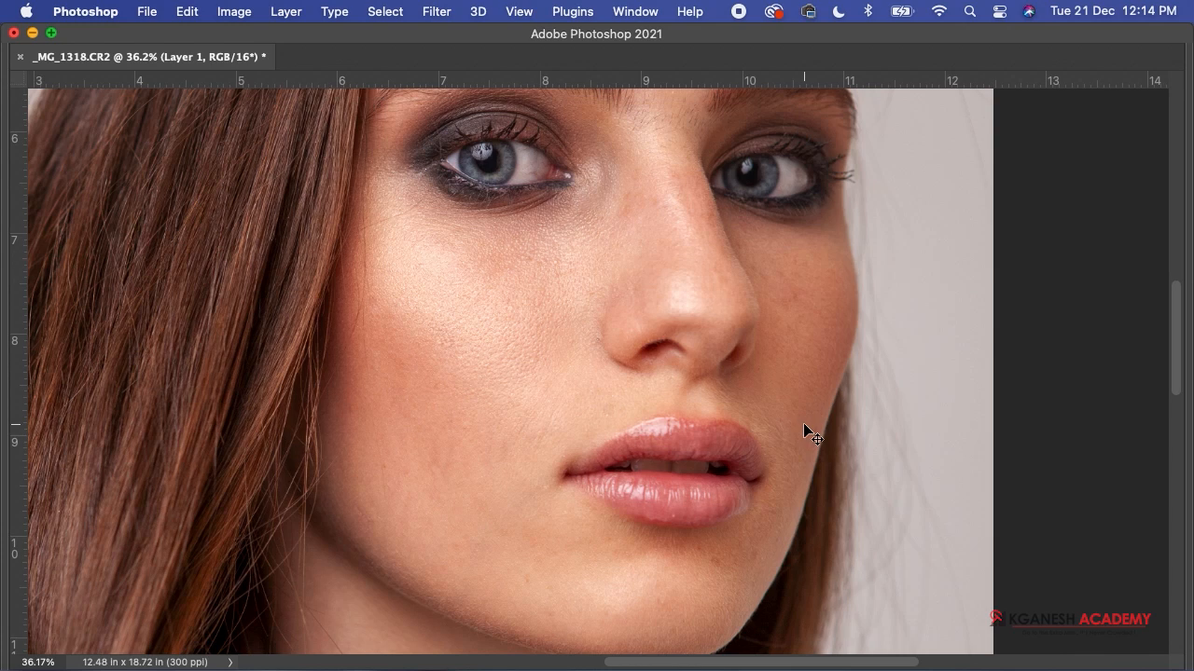
- Compare the face before and after retouching by hiding and showing Layer 1, checking the full portrait and the forehead close up
key(super+minus)
key(super+minus)
key(super+minus)
key(super+minus)
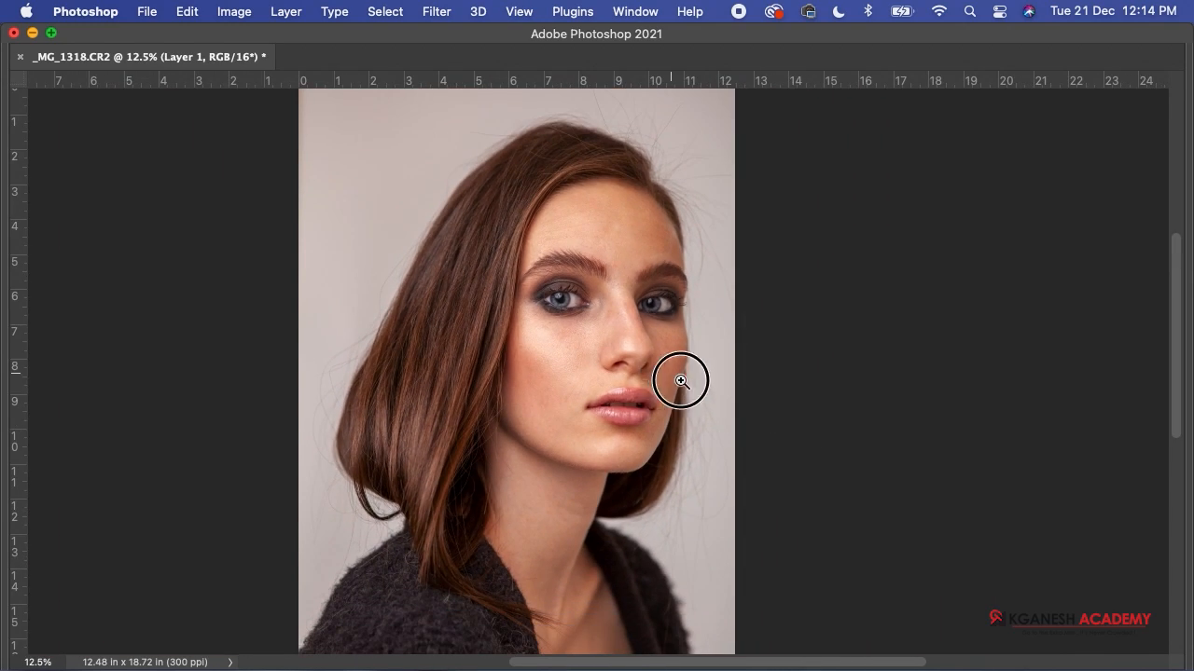
drag(681, 380, 777, 453)
key(Tab)
drag(412, 377, 500, 519)
drag(597, 278, 498, 552)
click(766, 241)
click(766, 243)
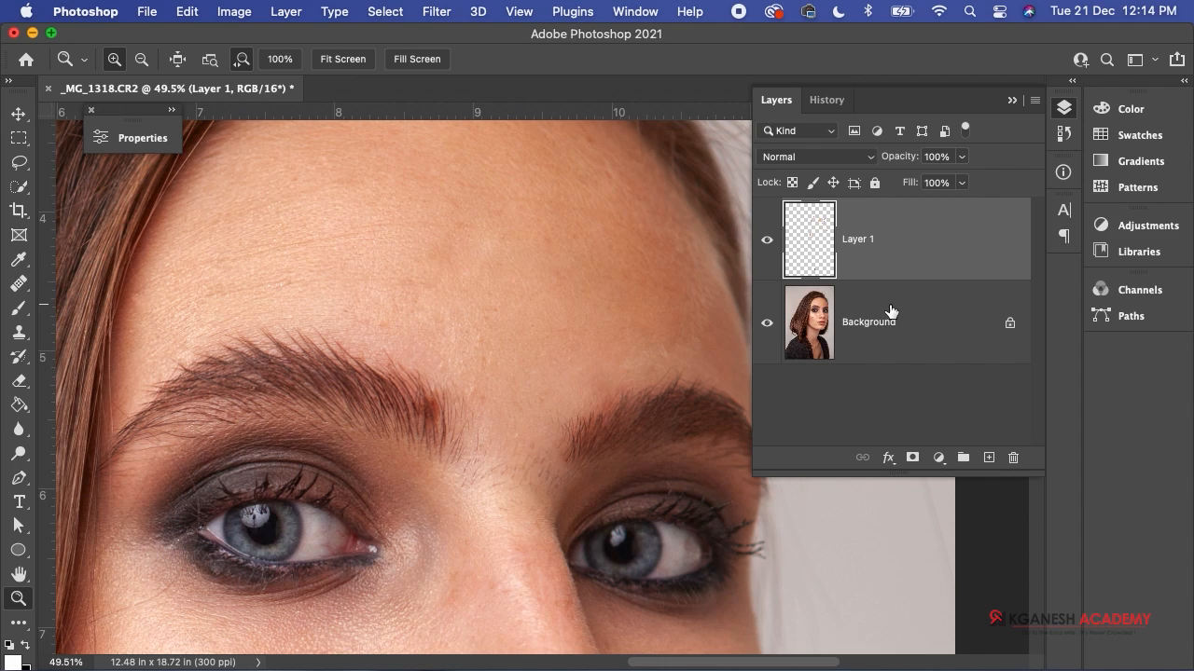
- Stamp all visible layers into a new layer above Layer 1
key(alt)
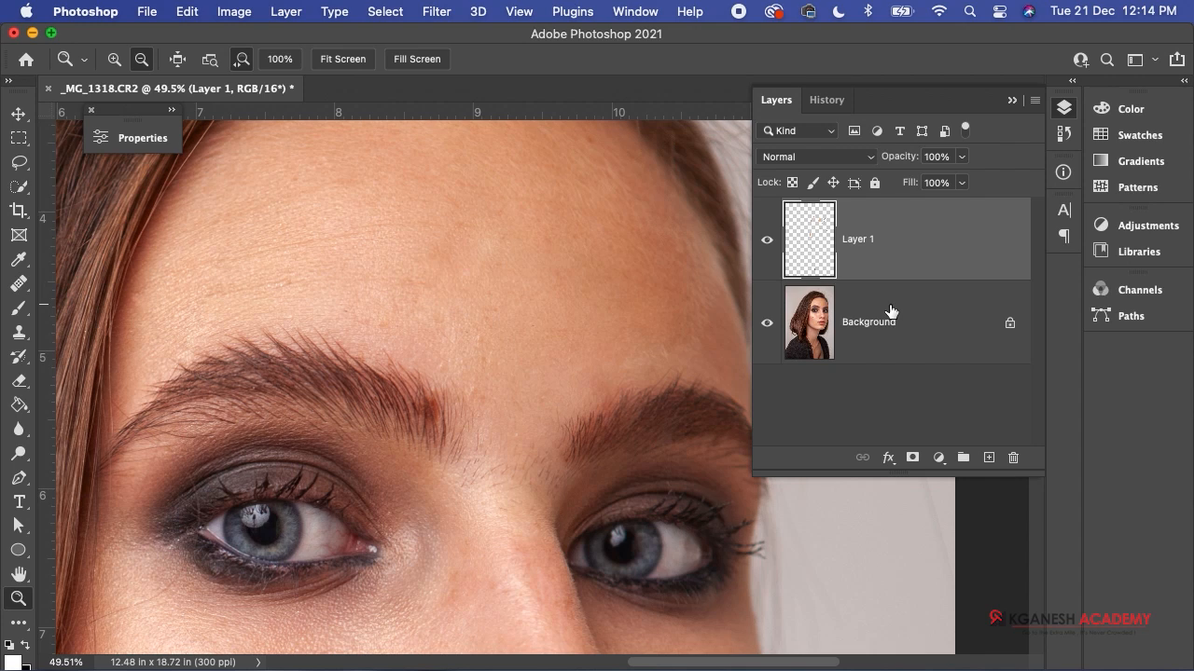
key(super+alt+shift+n)
key(super+alt+shift+e)
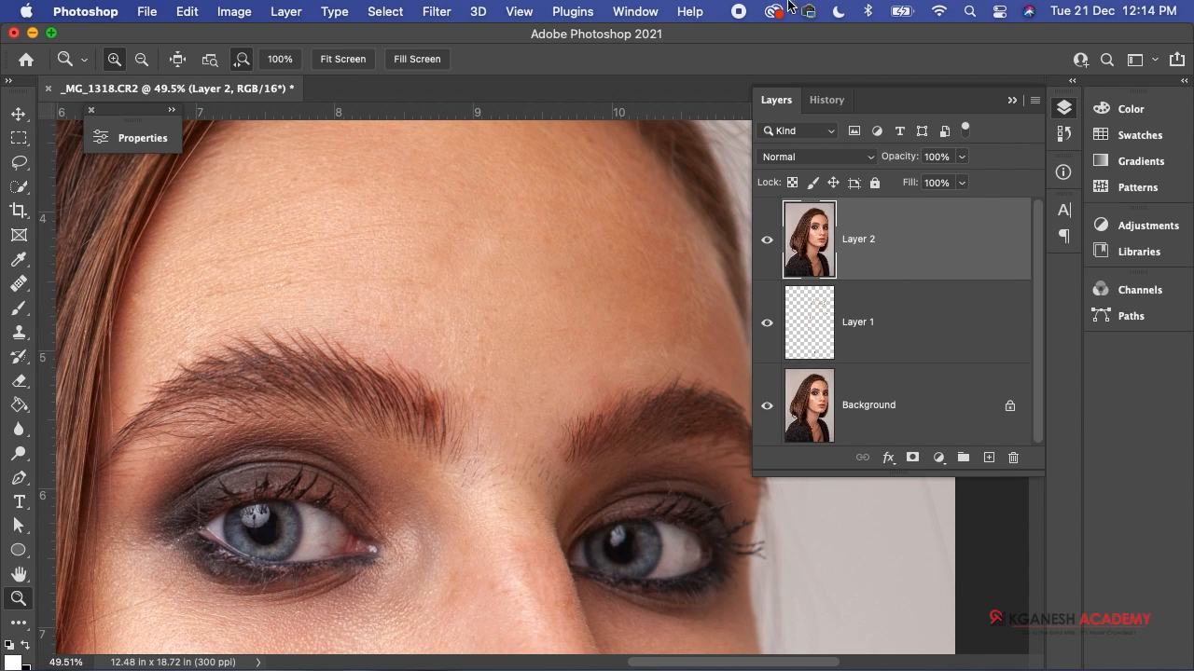
click(187, 12)
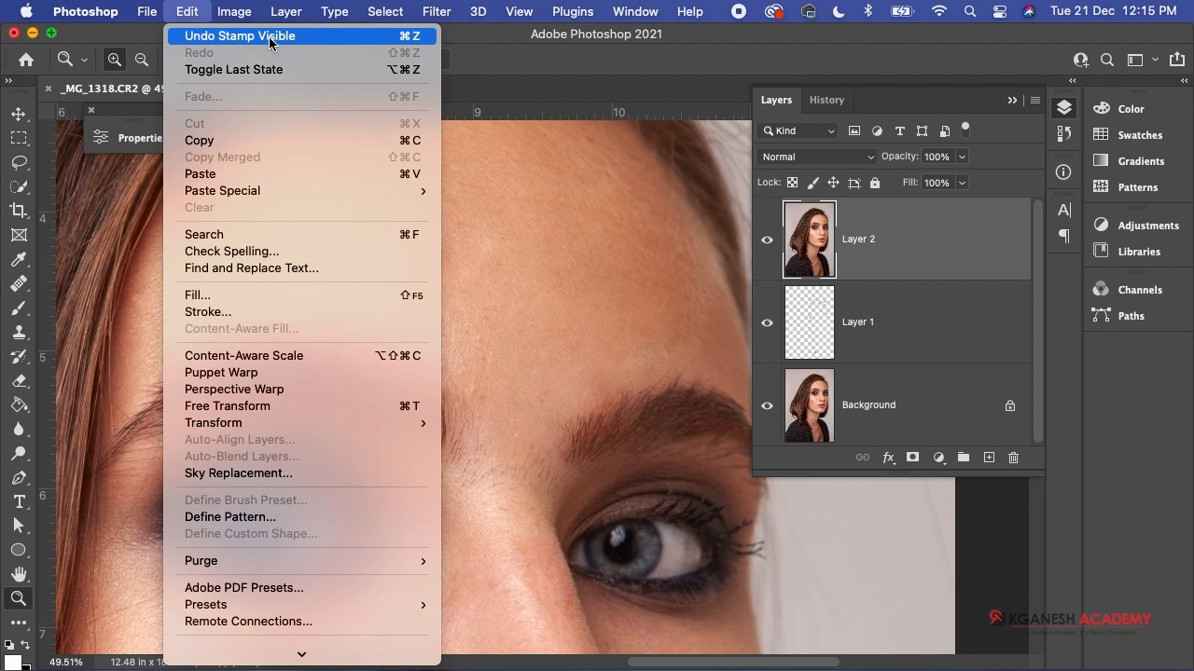
click(732, 71)
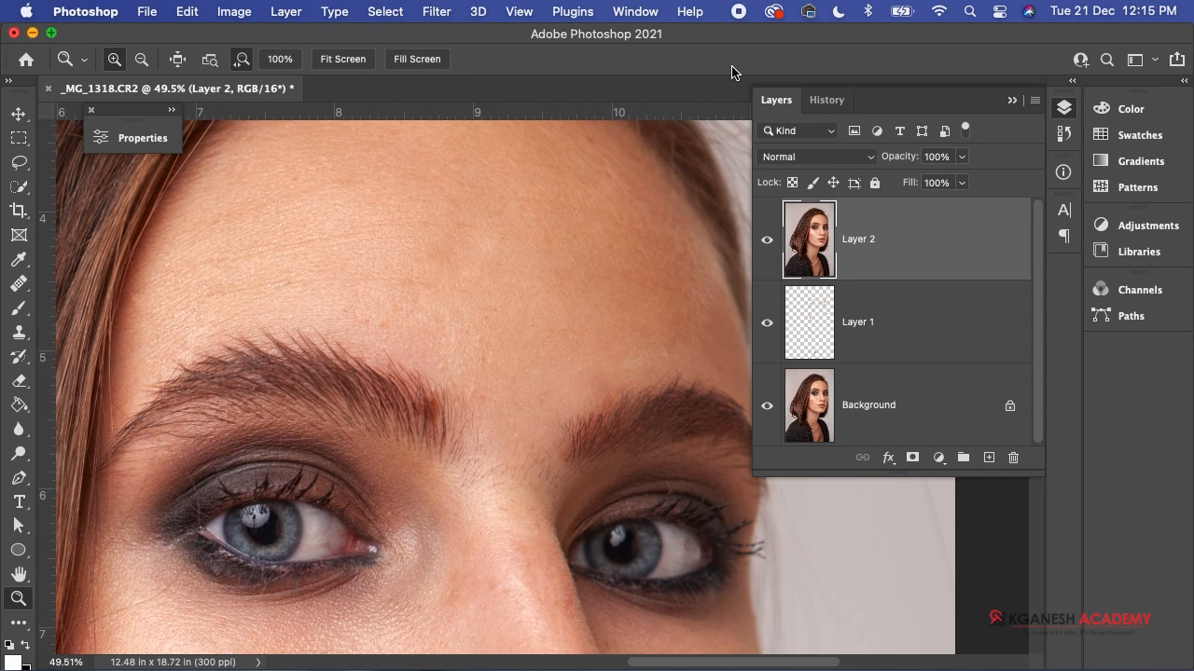
- Rename the stamped layer as Source
key(super+minus)
key(super+minus)
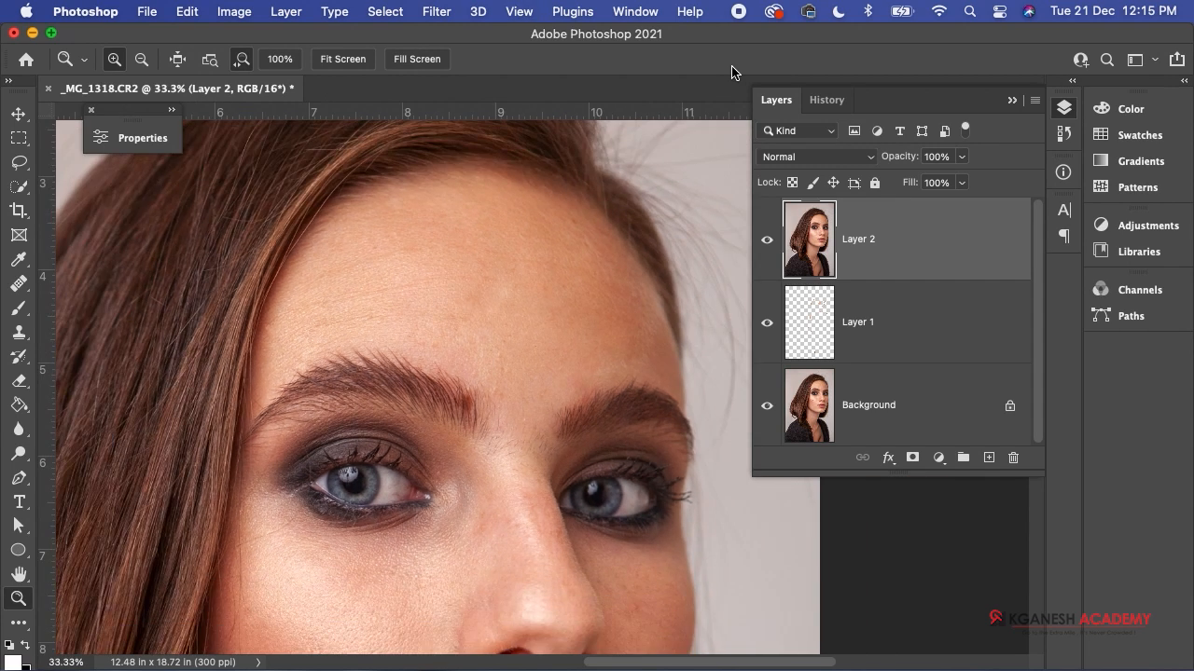
double_click(858, 239)
text(Source)
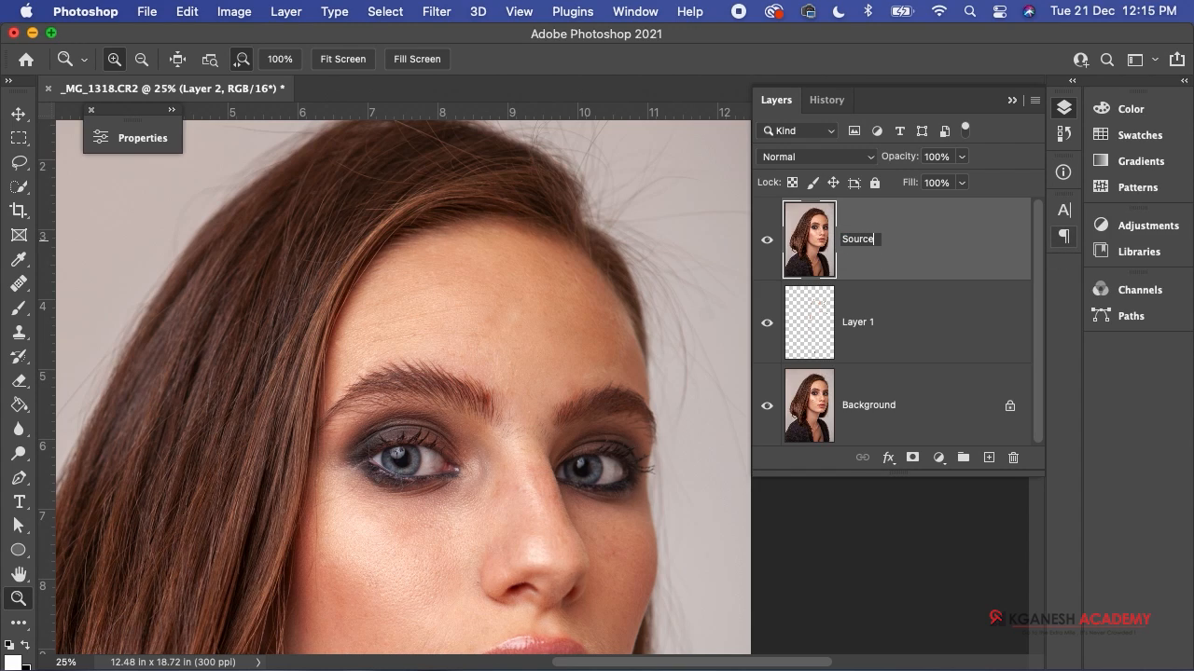
key(Return)
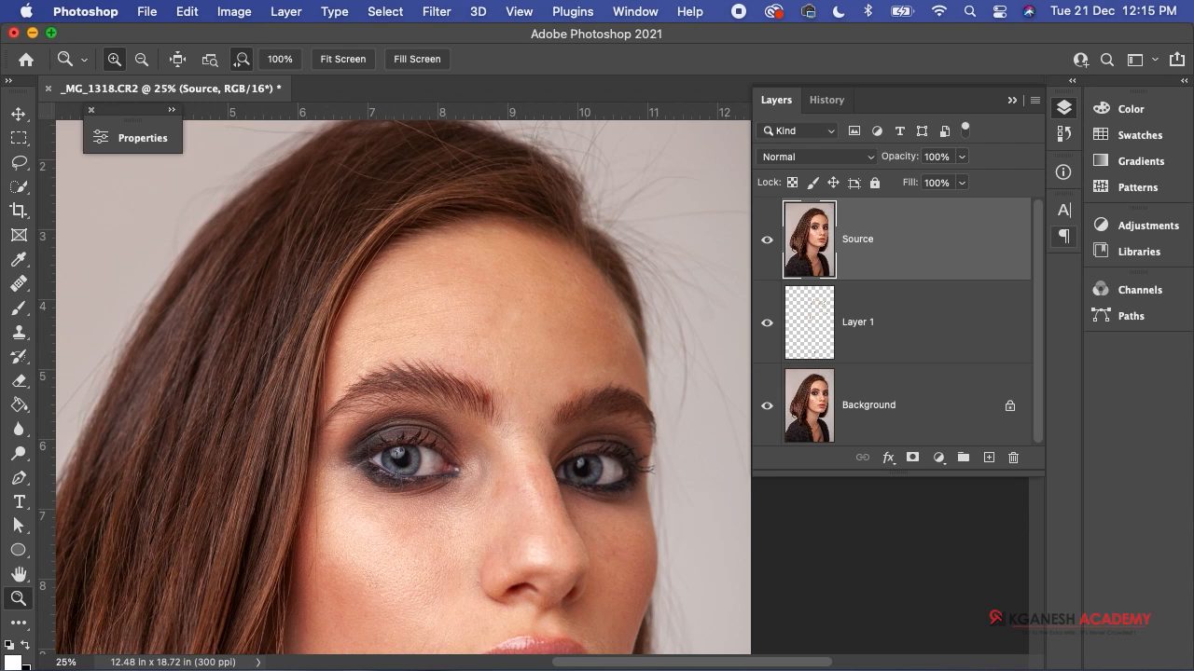
- Duplicate the Source layer twice and rename the uppermost copy as TEXTURE
key(super+j)
key(super+j)
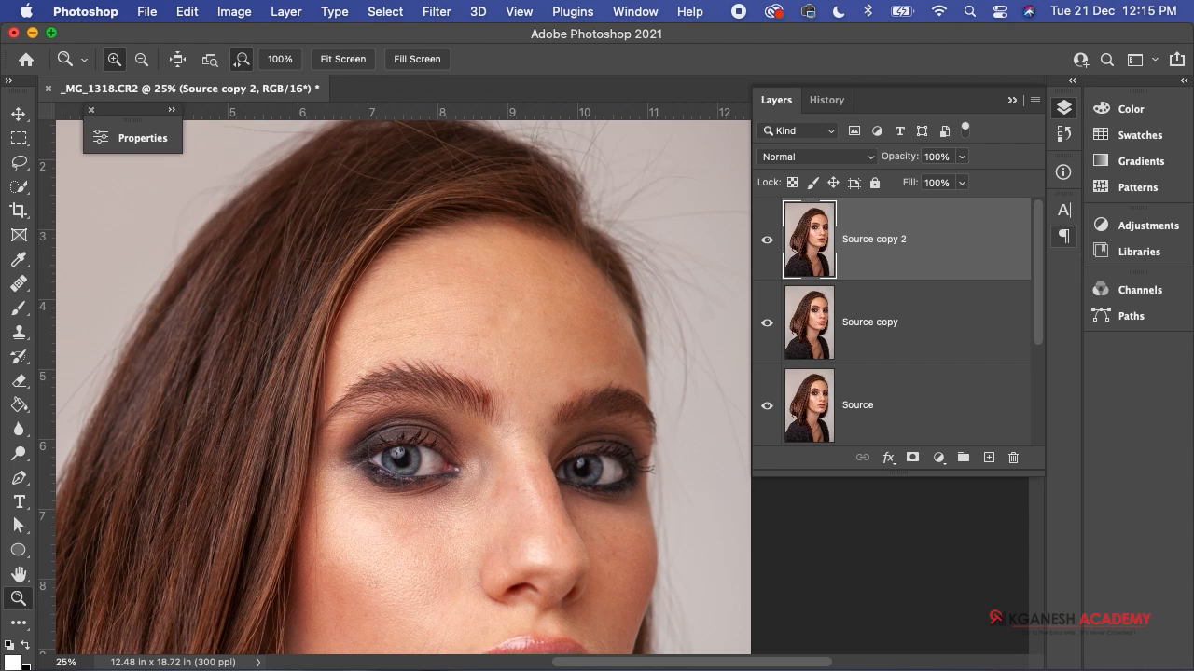
double_click(880, 238)
text(TEXTURE)
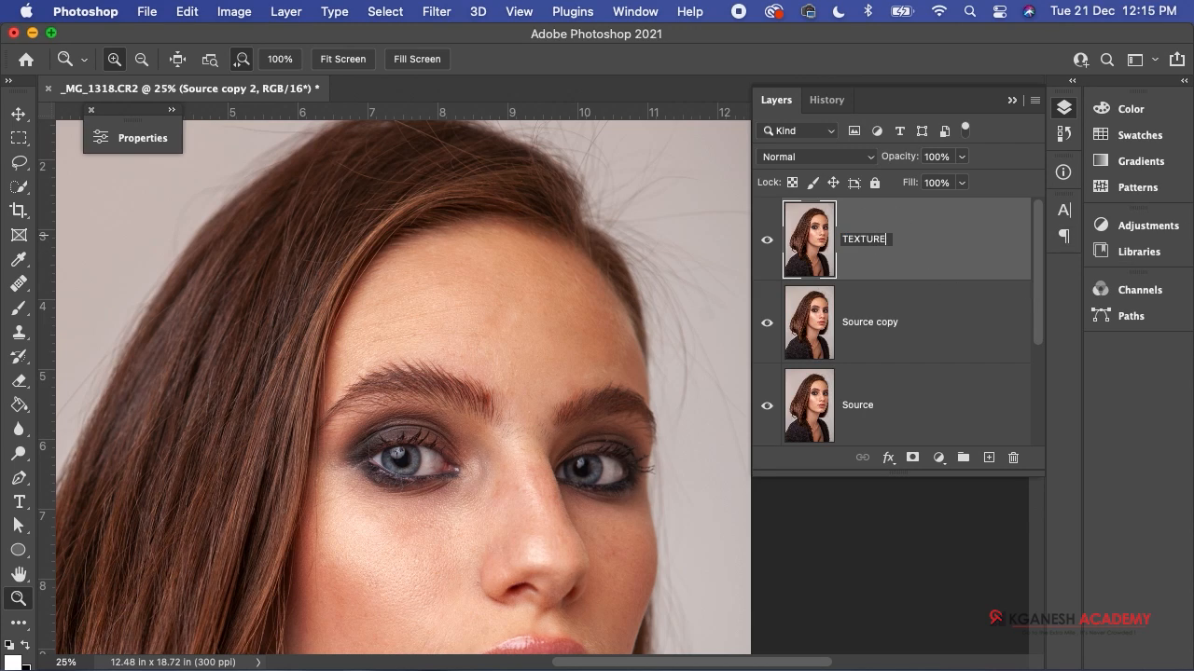
key(Return)
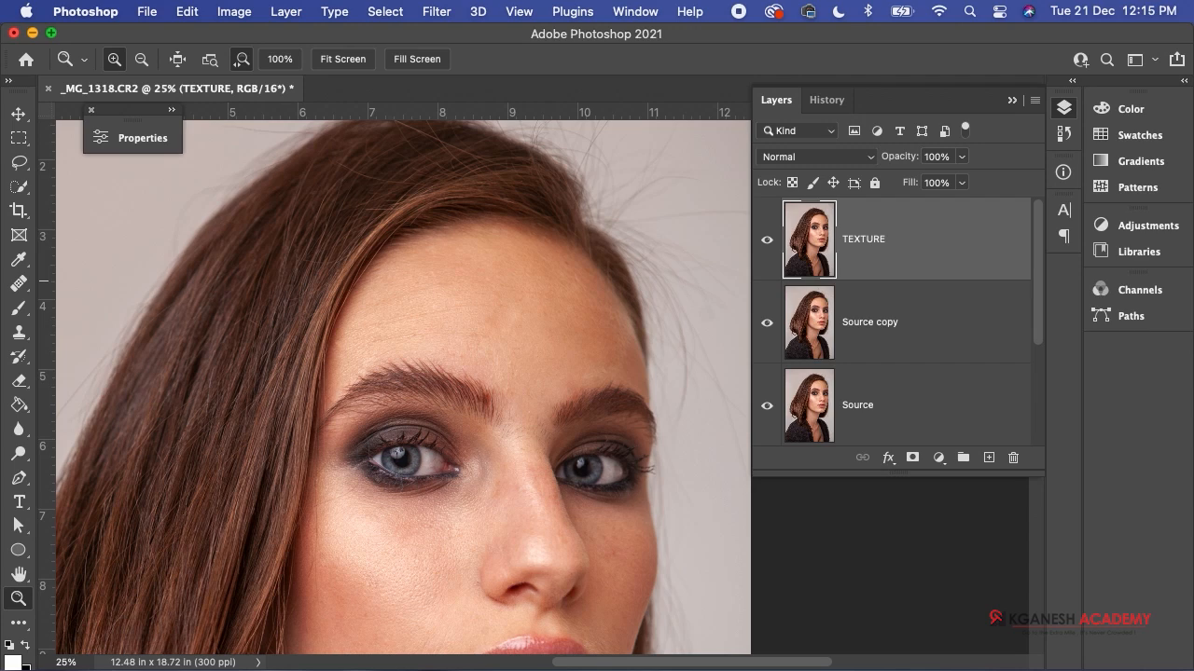
- Rename the Source copy layer as SKIN and make TEXTURE the active layer
double_click(868, 323)
text(SKIN)
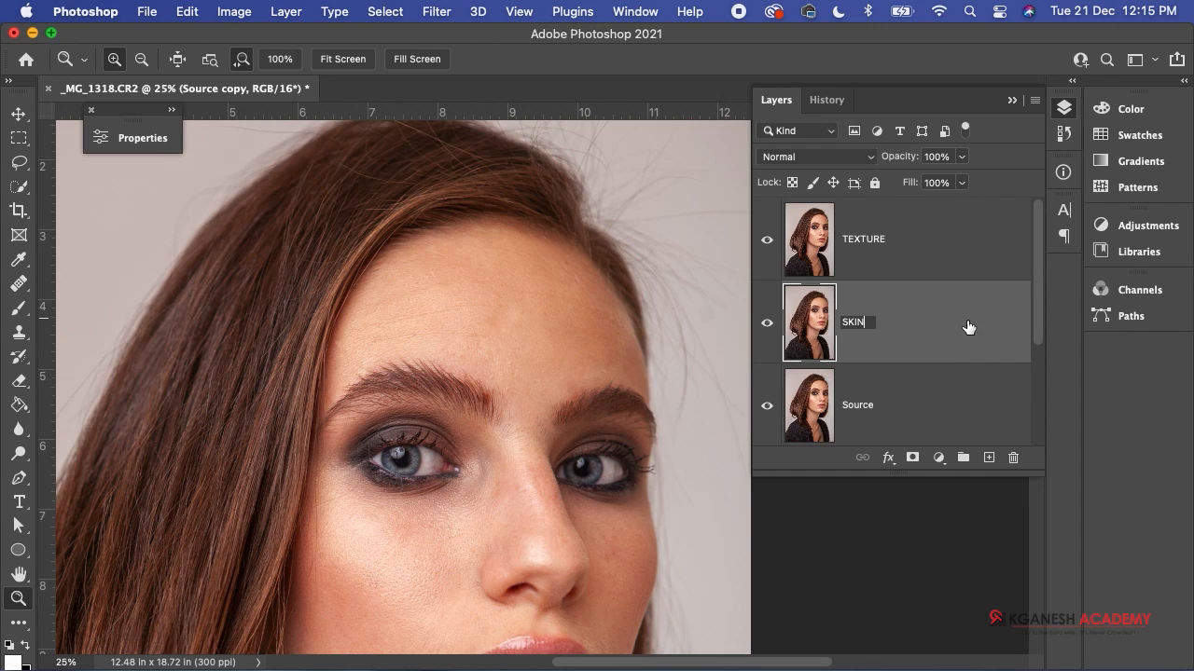
click(965, 252)
click(964, 254)
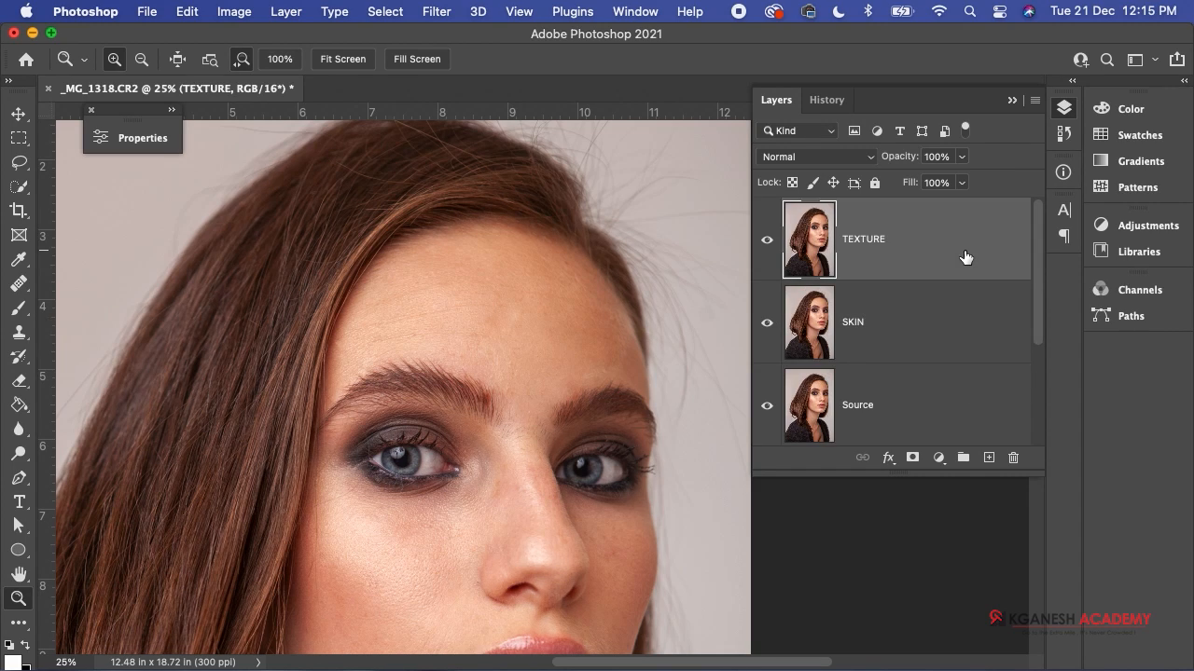
- Hide the TEXTURE layer and set a Gaussian Blur radius of 30.3 pixels for the SKIN layer
click(766, 244)
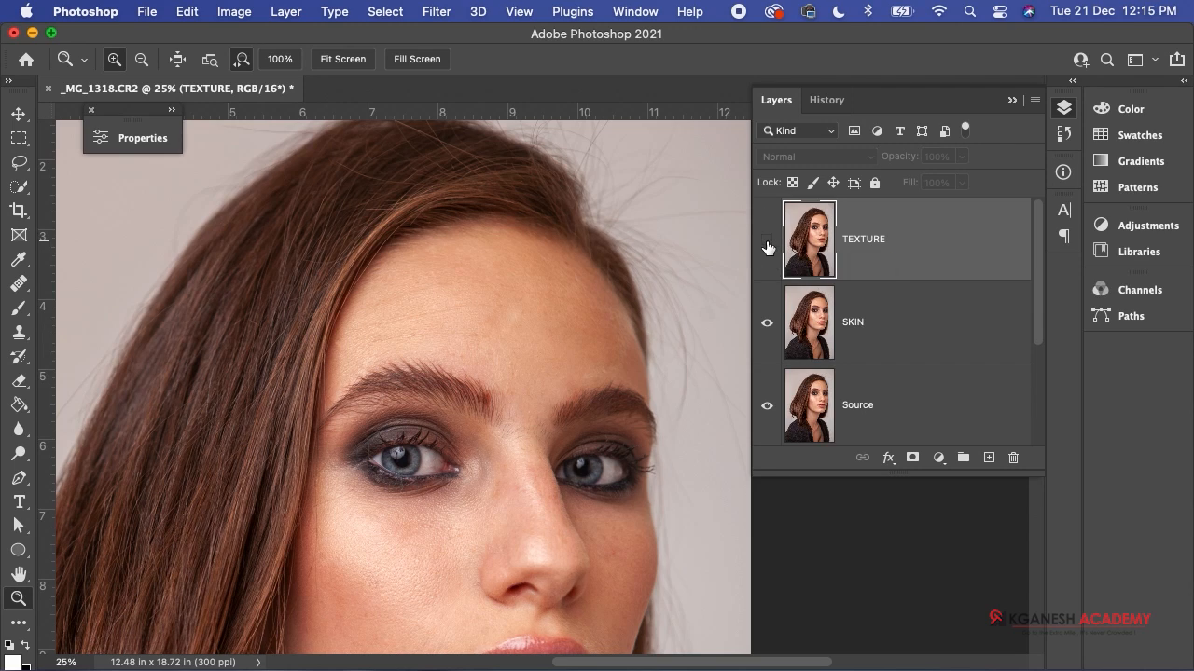
click(811, 342)
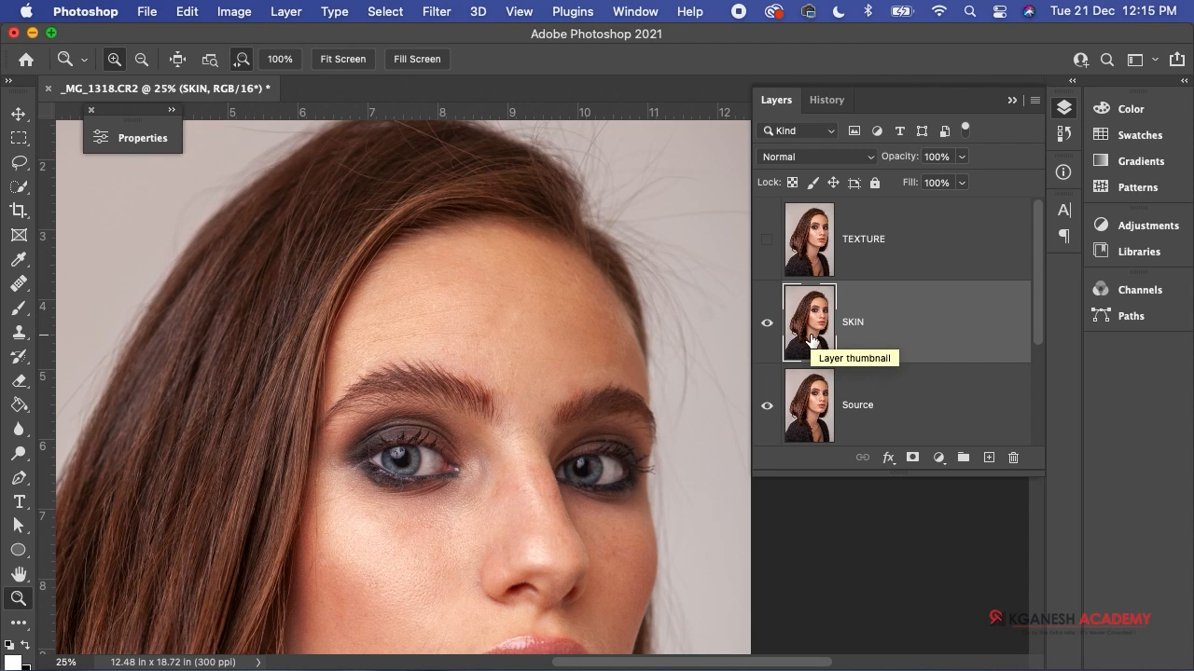
click(427, 18)
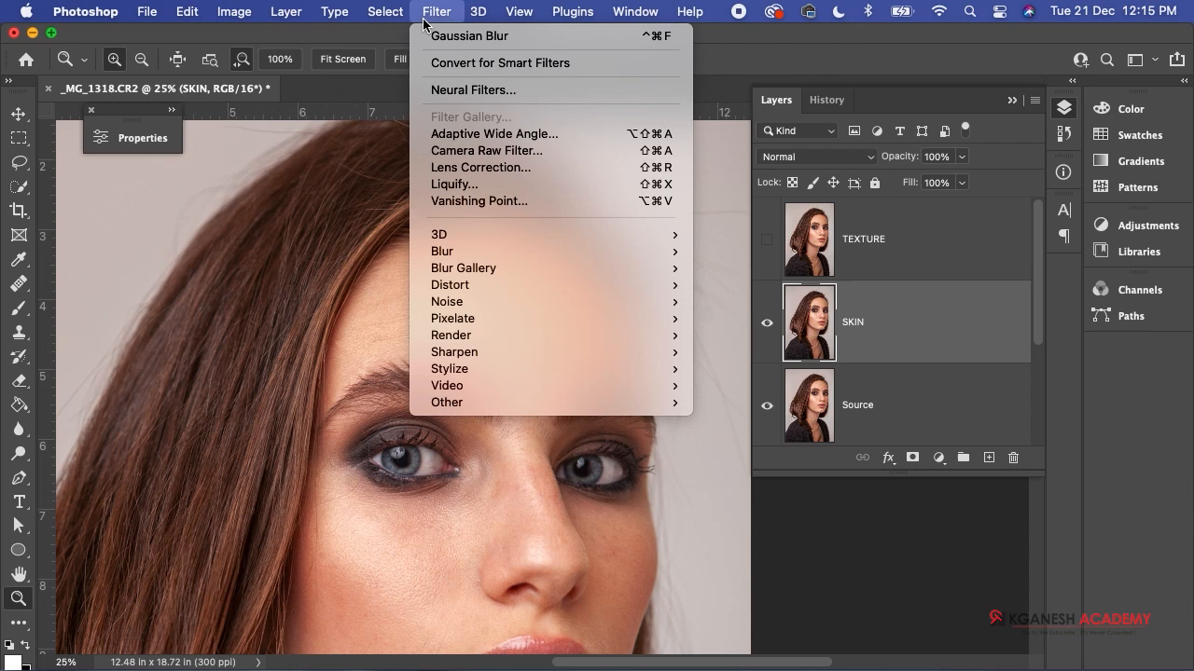
mouse_move(497, 251)
click(806, 319)
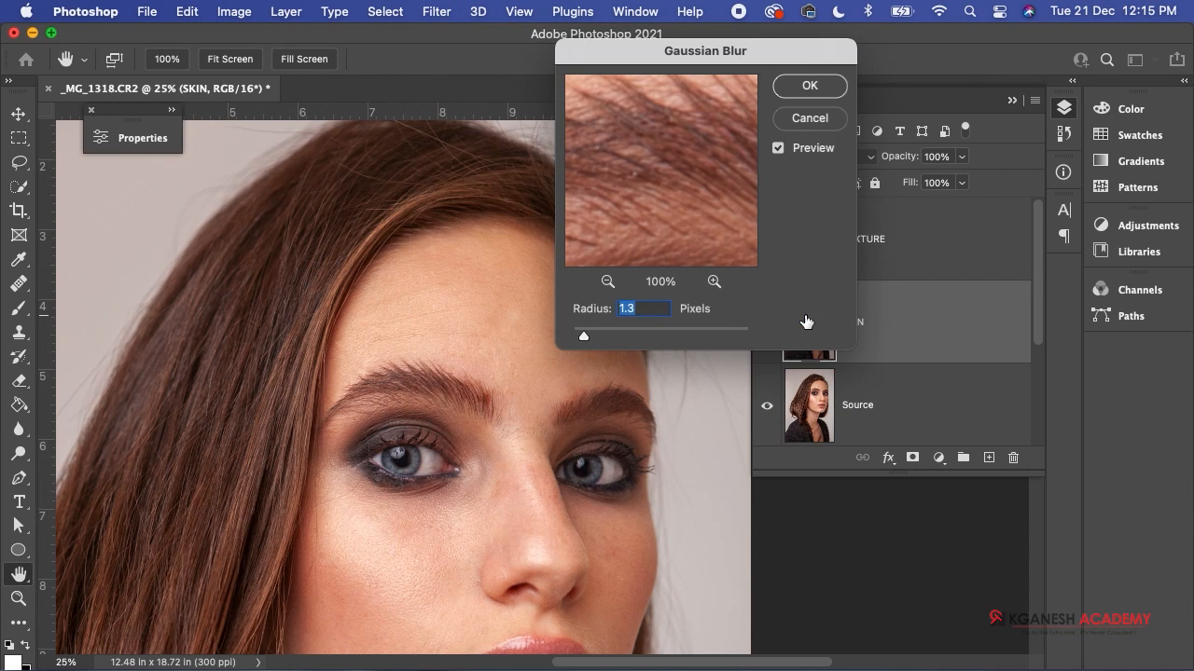
drag(584, 338, 616, 341)
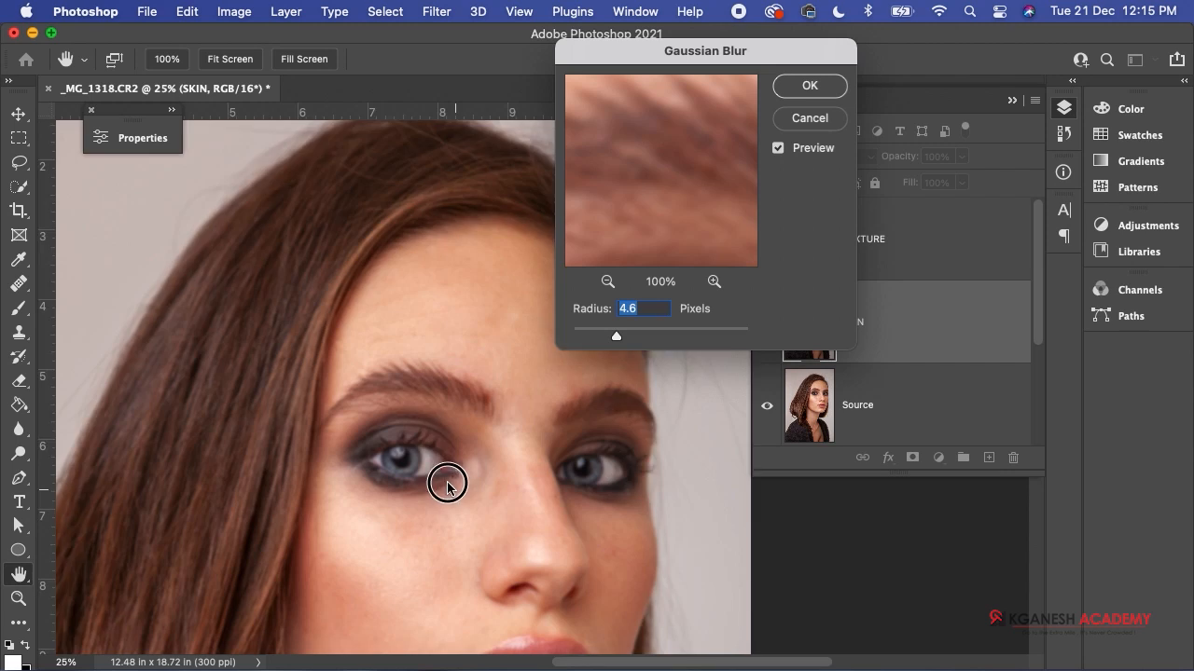
drag(449, 489, 373, 266)
drag(617, 335, 642, 342)
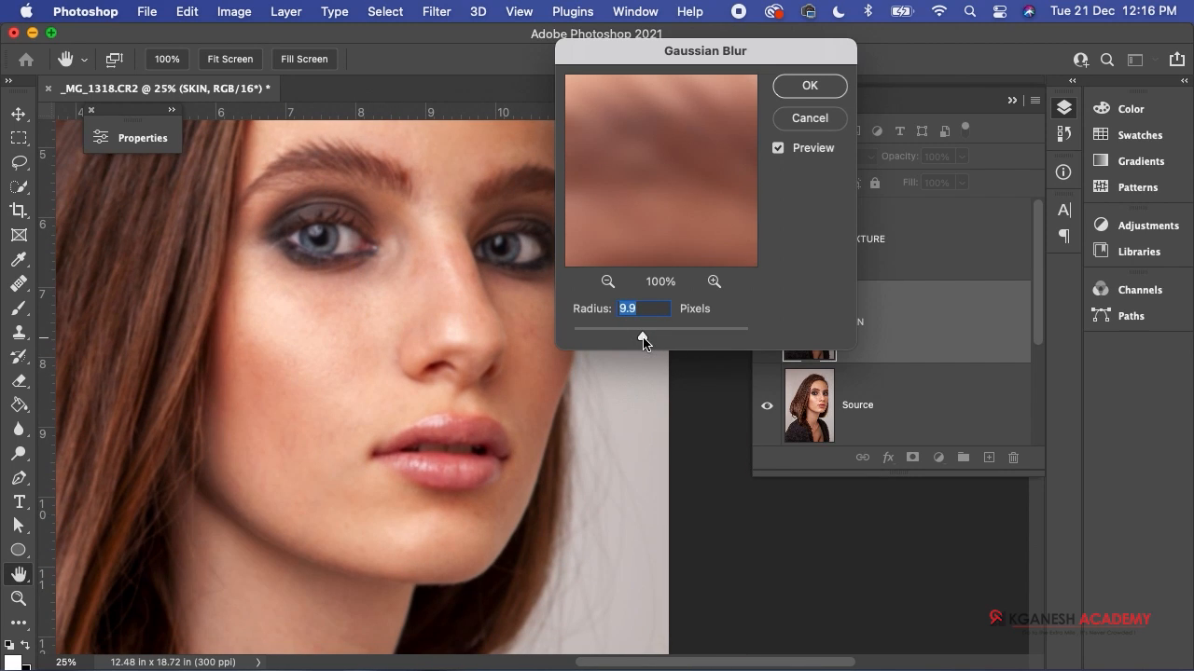
drag(642, 342, 664, 340)
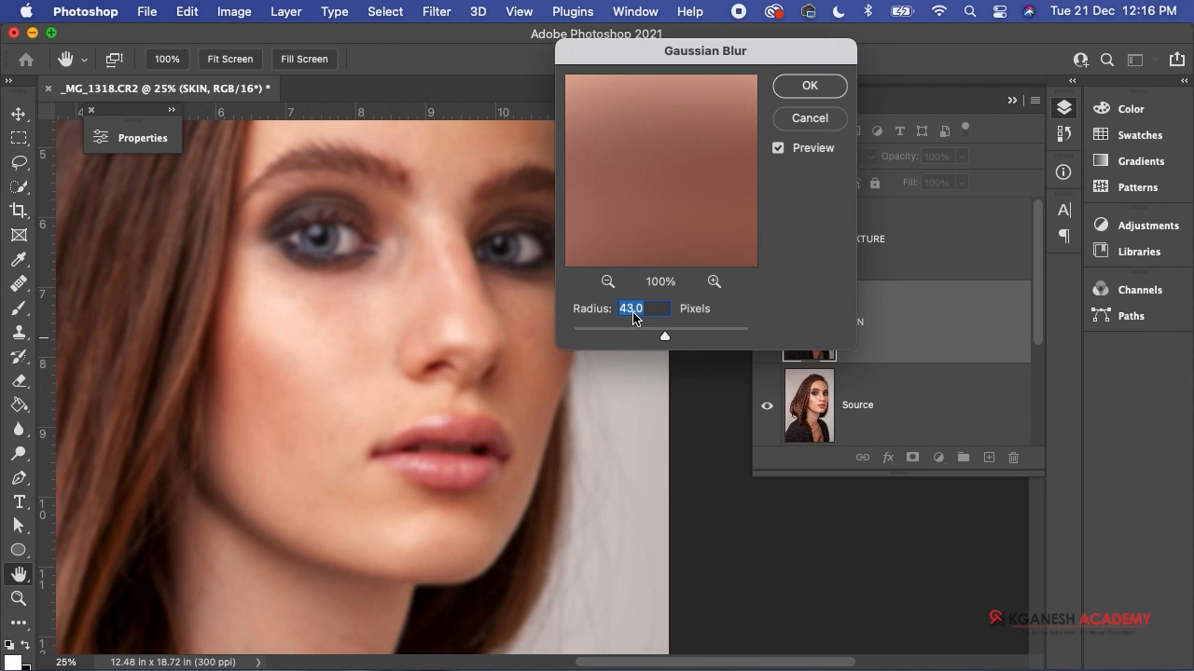
drag(666, 342, 657, 342)
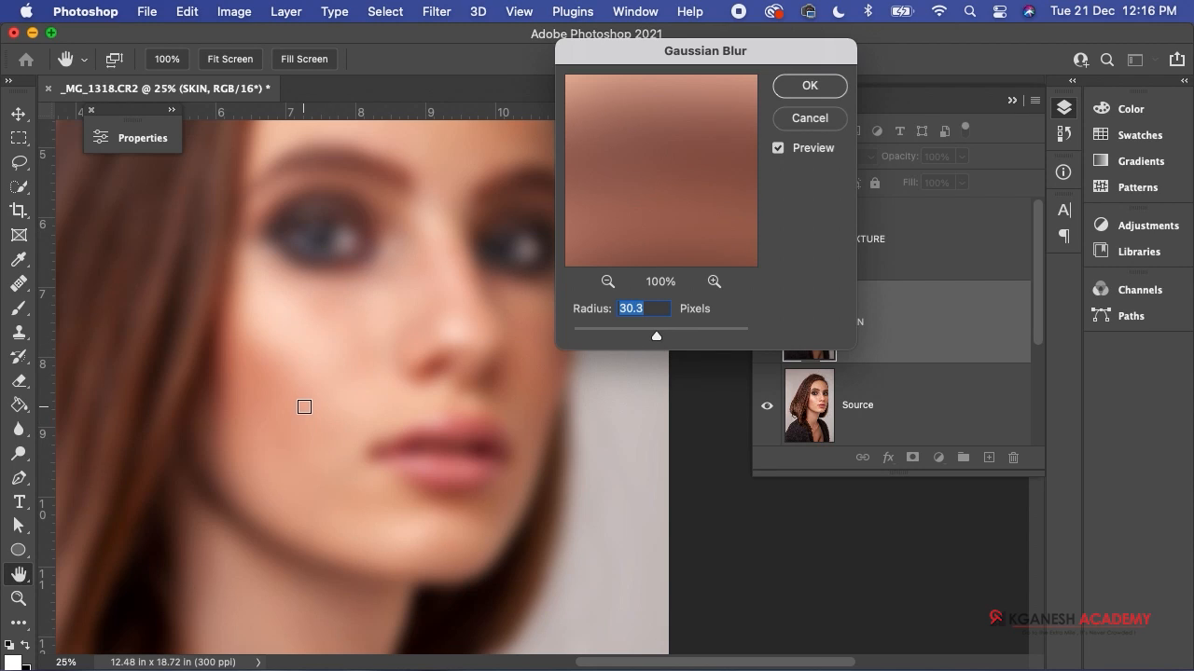
- Compare the face with and without the blur preview, close up and in full, and apply the Gaussian Blur
drag(644, 174, 653, 279)
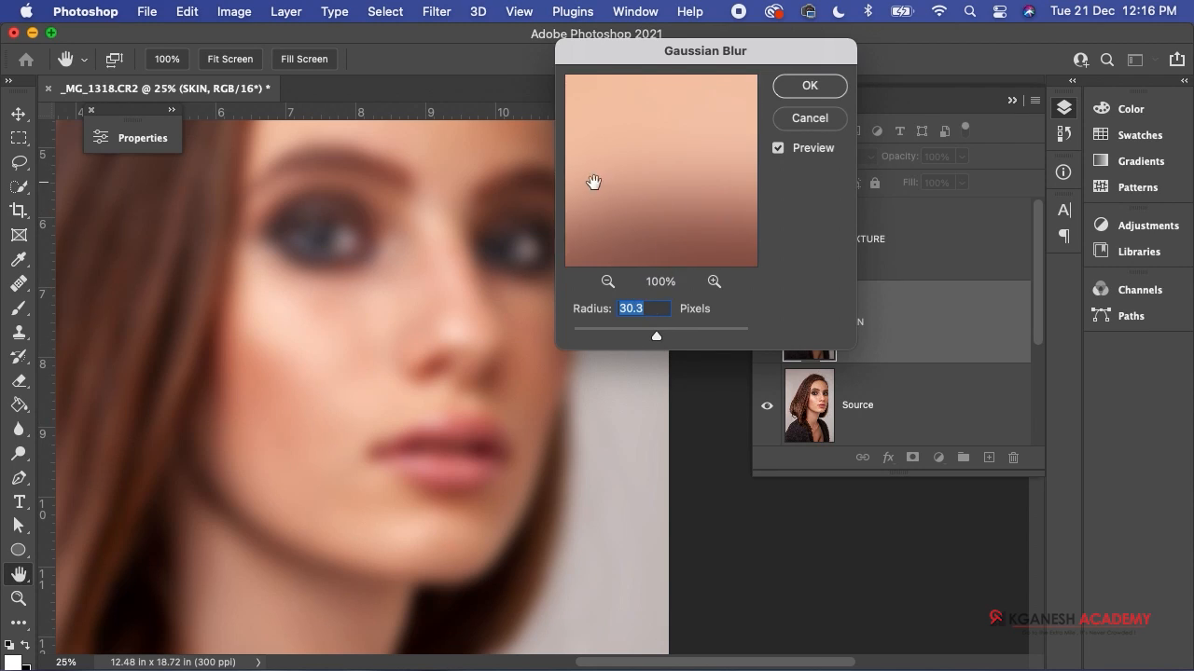
click(778, 149)
click(778, 155)
key(super+equal)
key(super+equal)
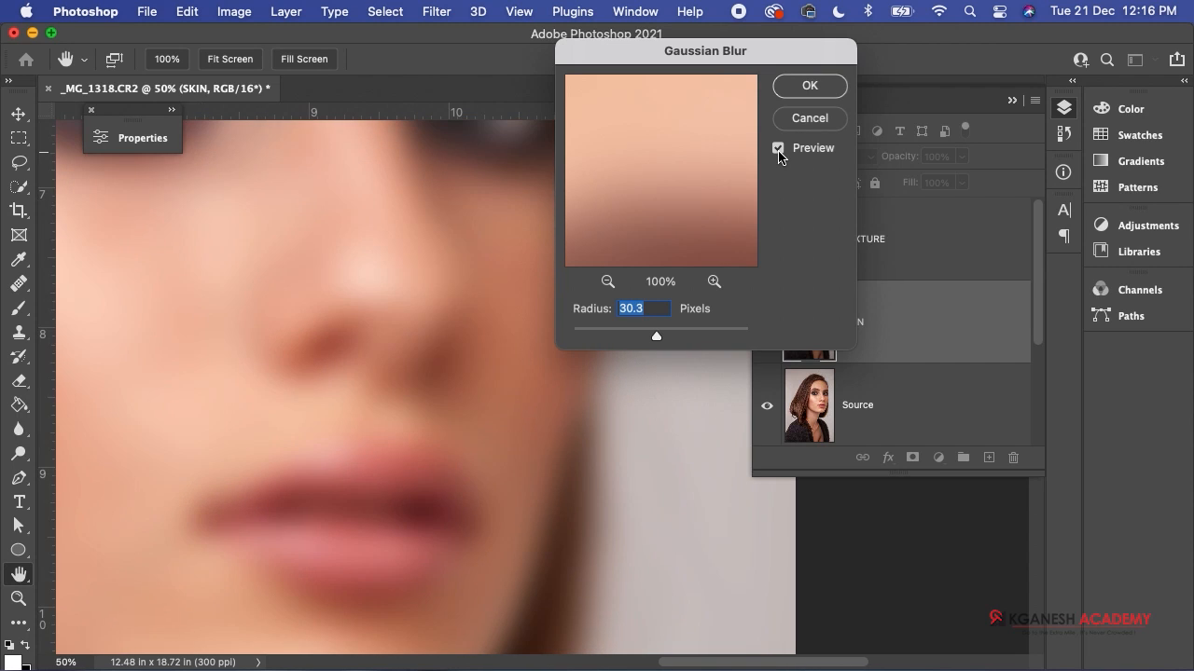
drag(192, 229, 343, 373)
key(alt)
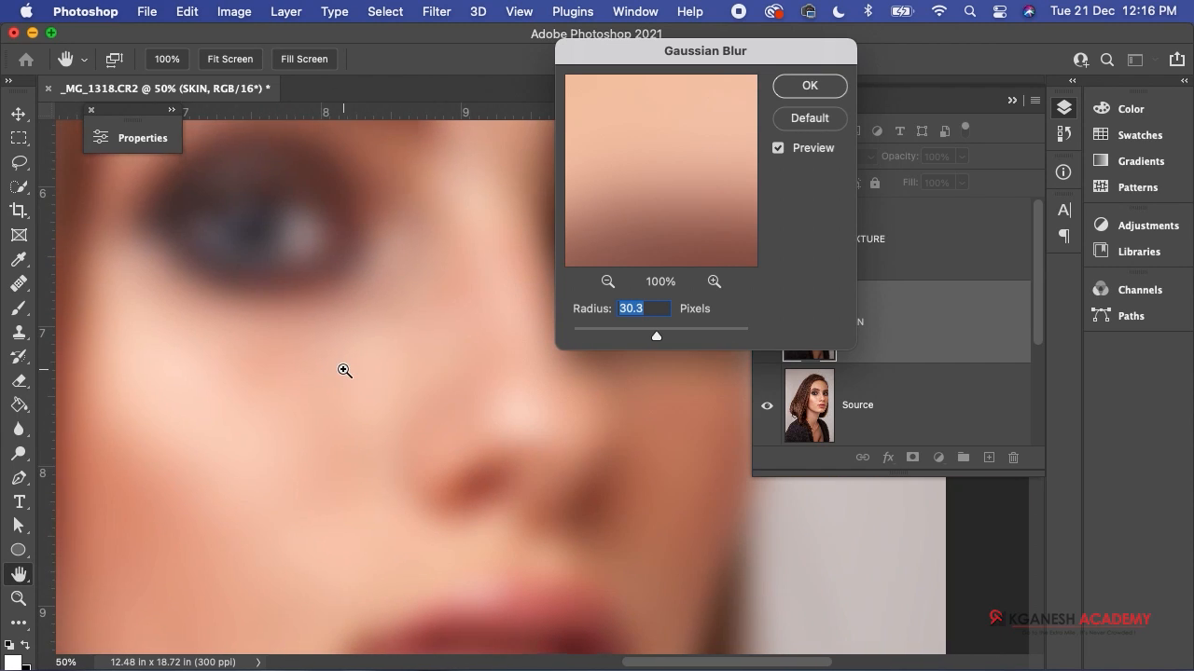
key(super+minus)
key(super+minus)
key(super+minus)
key(super+minus)
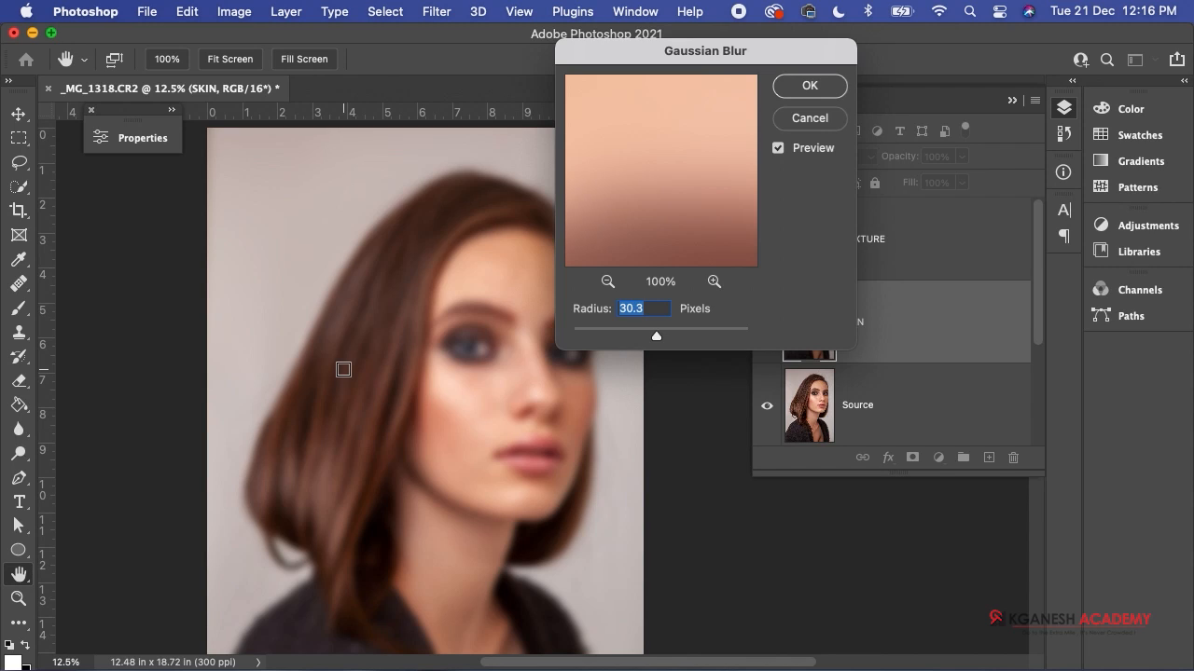
click(804, 86)
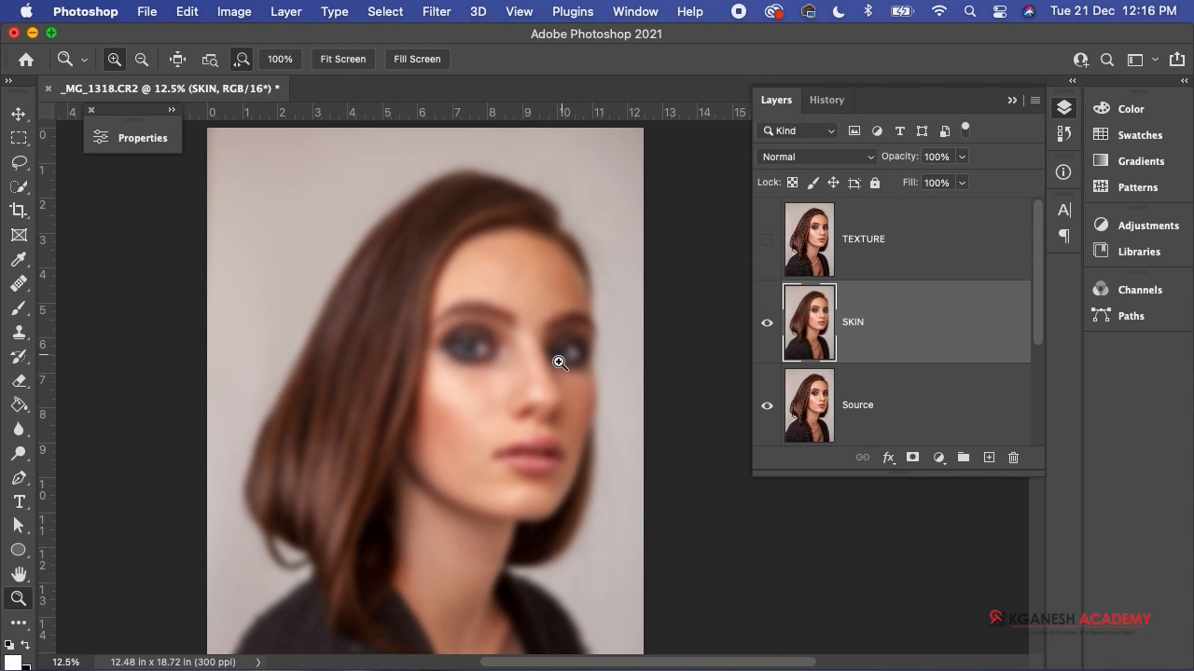
- Inspect the blurred skin around the mouth, and make the TEXTURE layer active and visible again
drag(434, 447, 530, 514)
drag(560, 456, 381, 459)
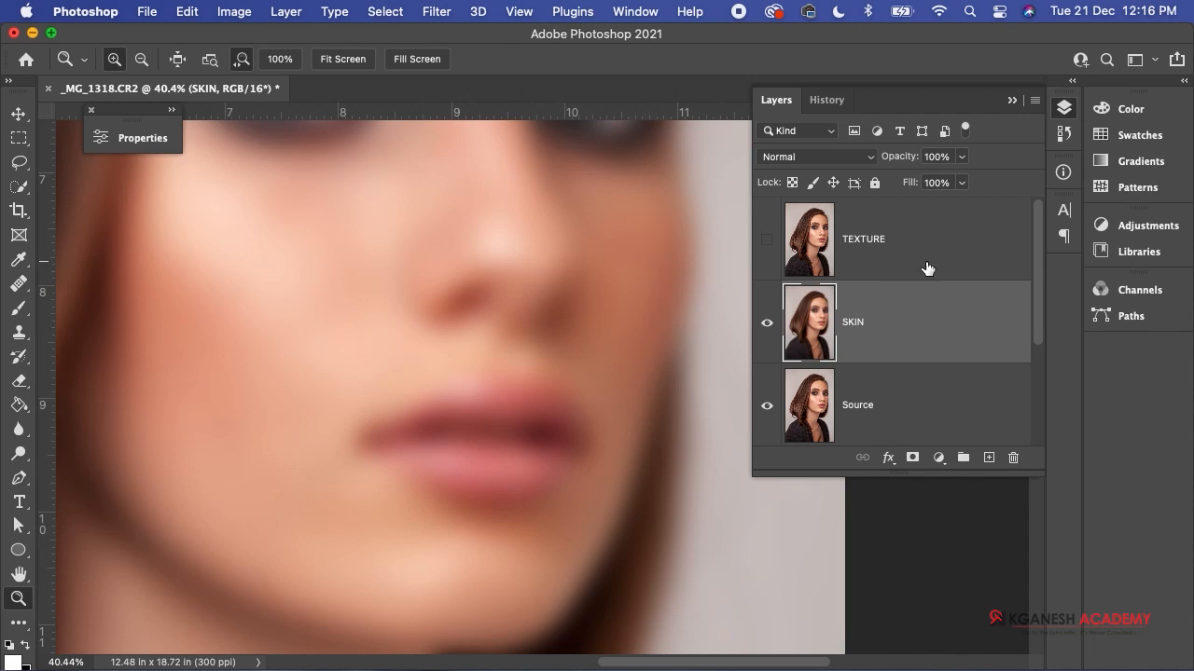
click(893, 248)
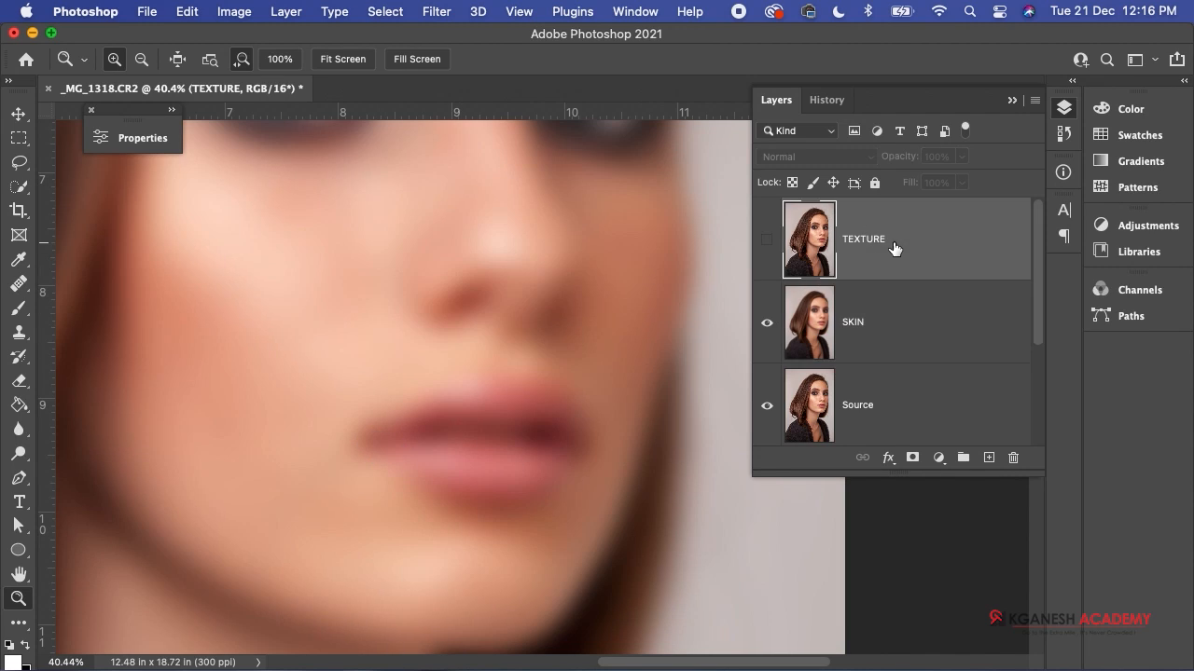
click(767, 242)
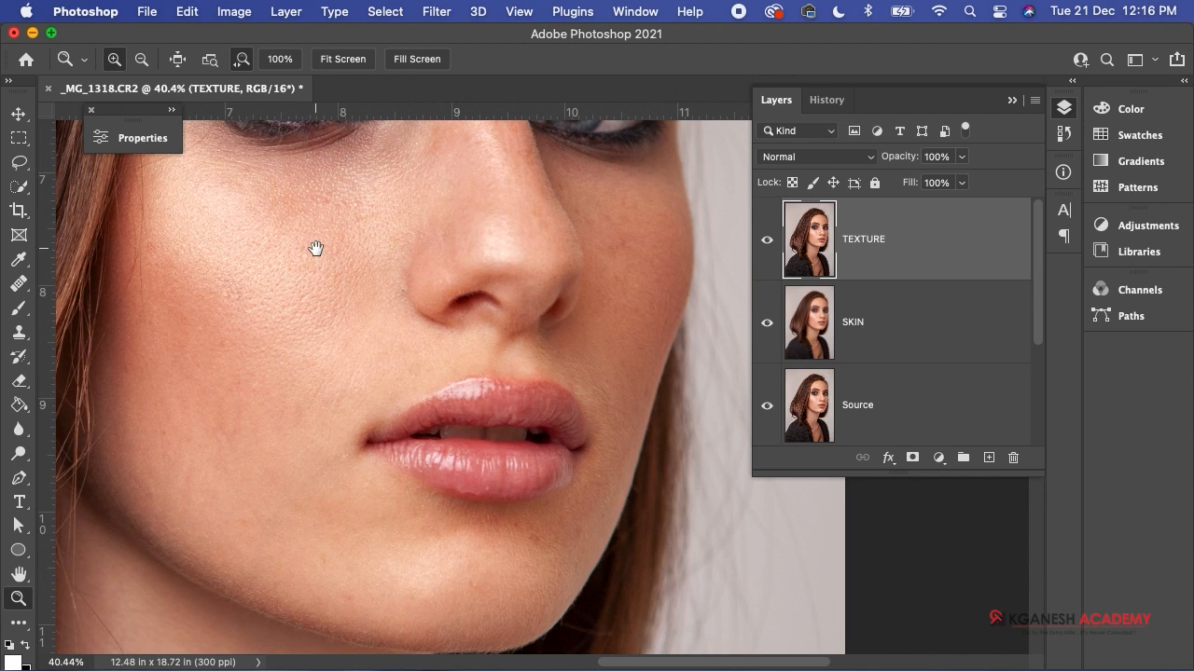
- Start the High Pass filter on the TEXTURE layer and move its dialog clear of the face
drag(314, 250, 392, 448)
drag(435, 346, 456, 387)
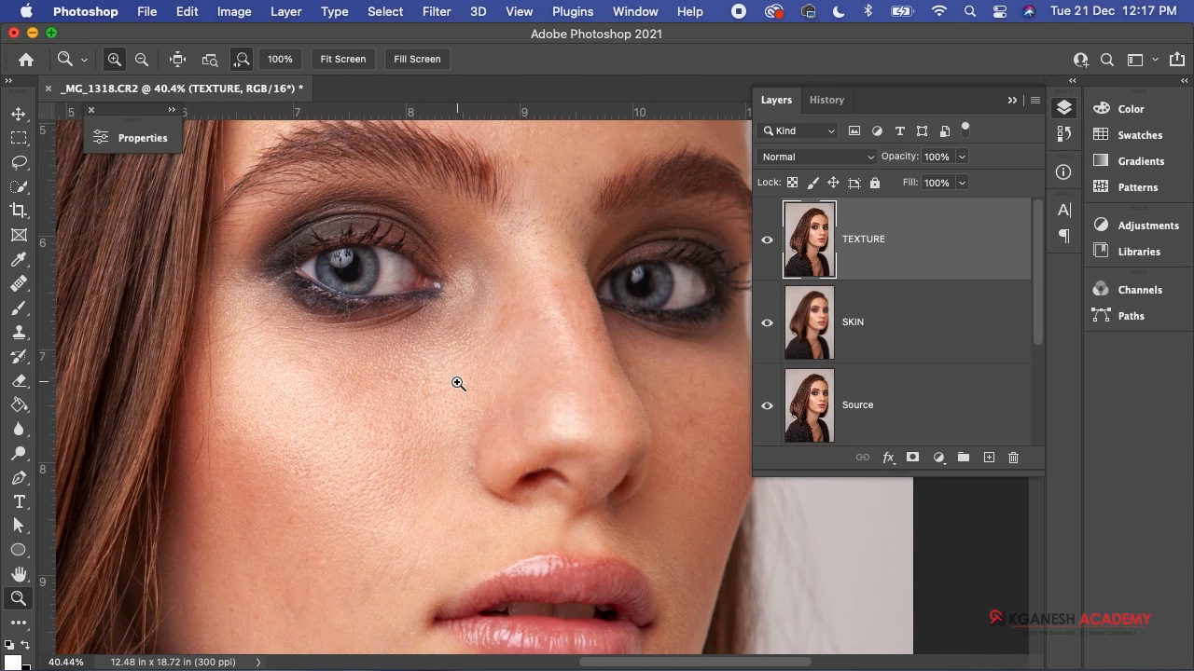
click(449, 12)
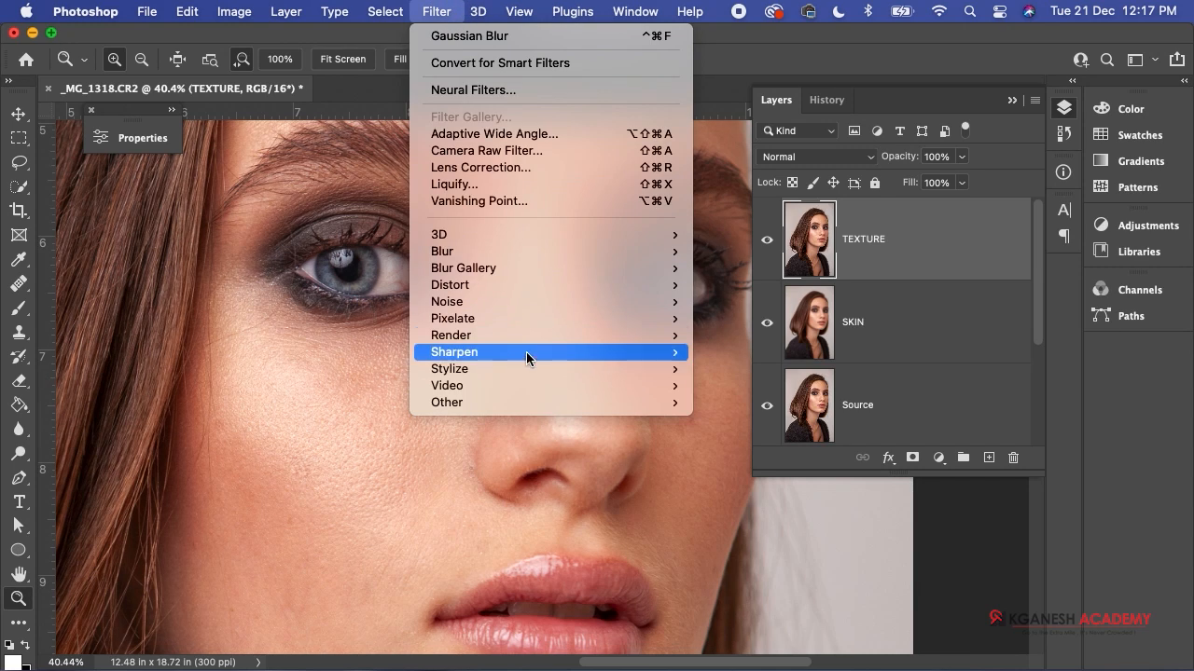
mouse_move(539, 402)
click(778, 426)
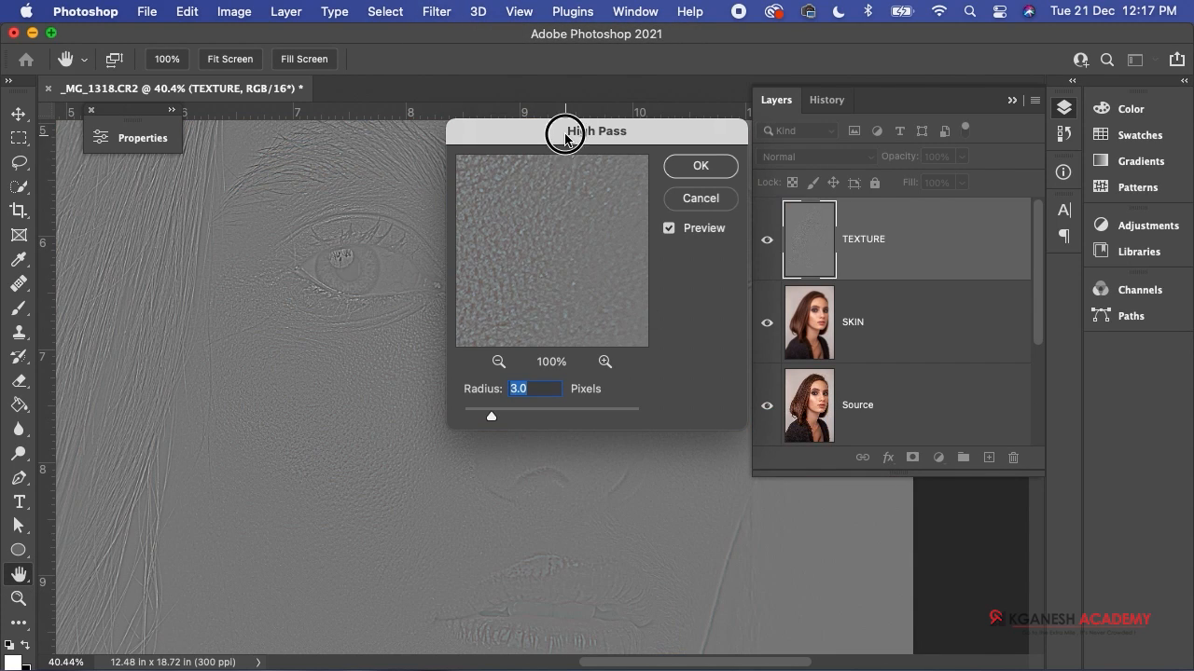
drag(566, 136, 846, 199)
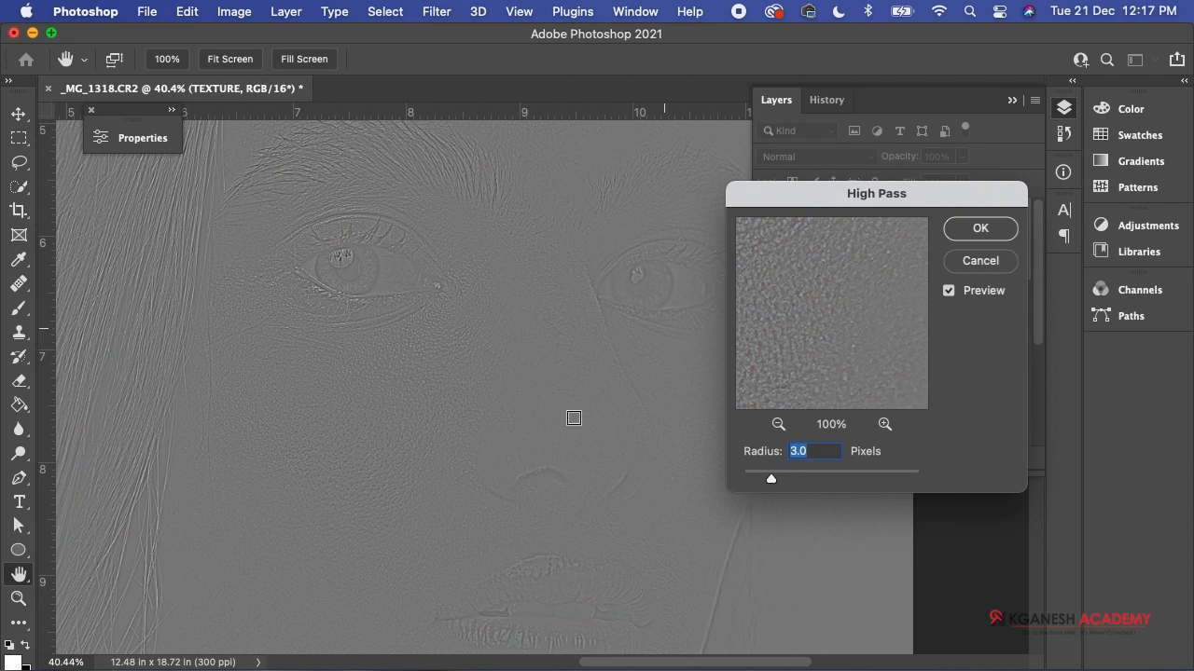
- Examine the cheek texture in the High Pass preview and try radii of 4.2 and 9.7 pixels
super+click(504, 481)
key(super+plus)
key(super+plus)
key(super+plus)
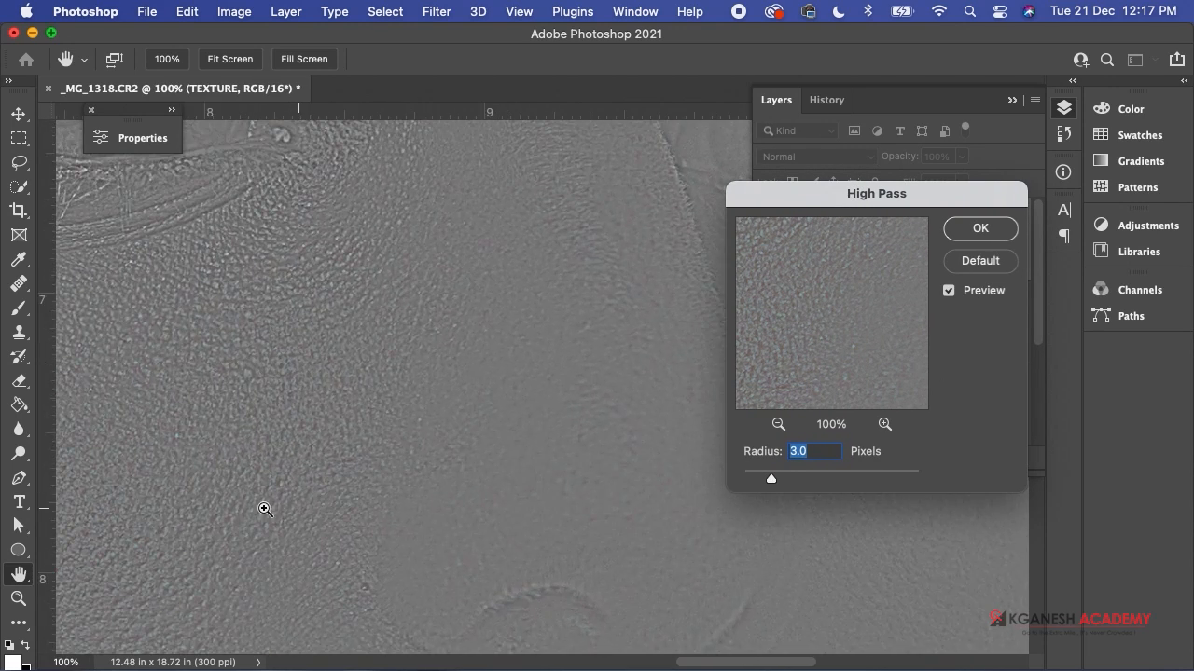
drag(188, 542, 564, 273)
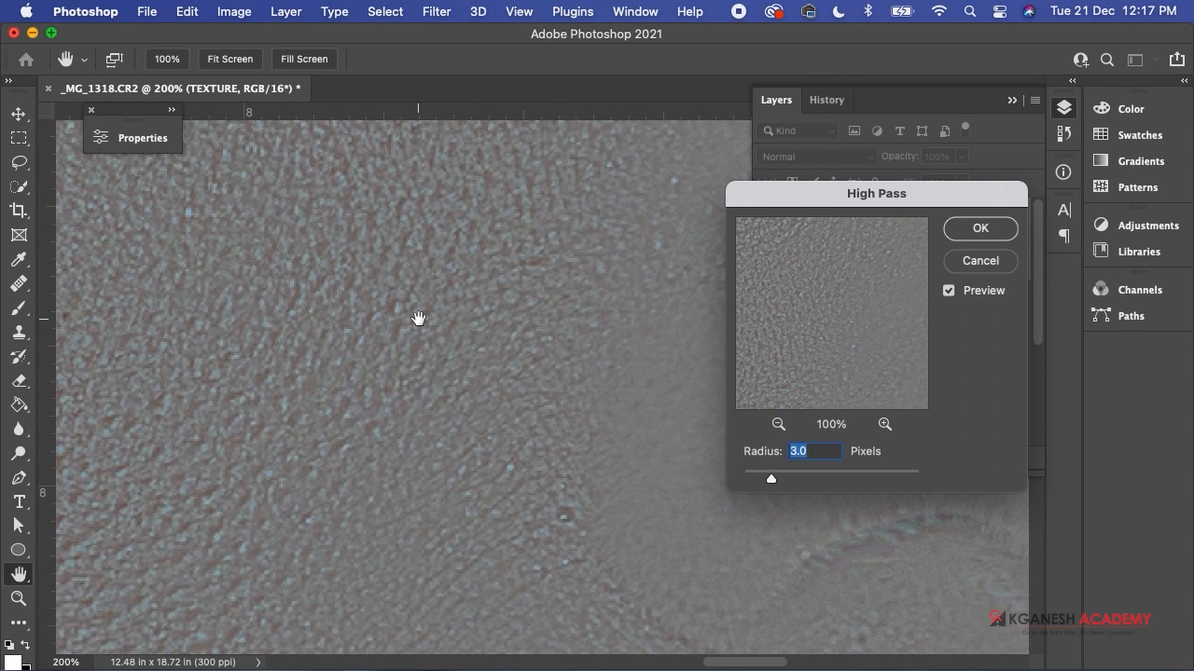
drag(416, 320, 469, 349)
mouse_move(770, 479)
mouse_down()
mouse_move(741, 480)
mouse_move(783, 483)
mouse_up()
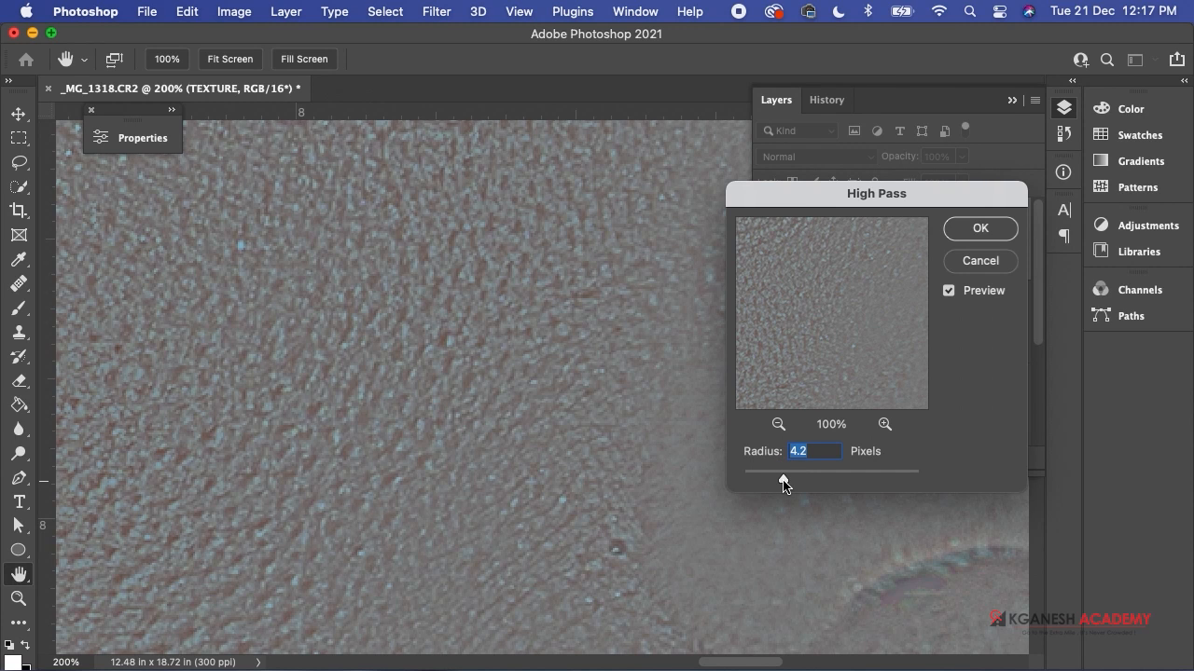
key(super+minus)
key(super+minus)
key(super+minus)
drag(784, 481, 813, 483)
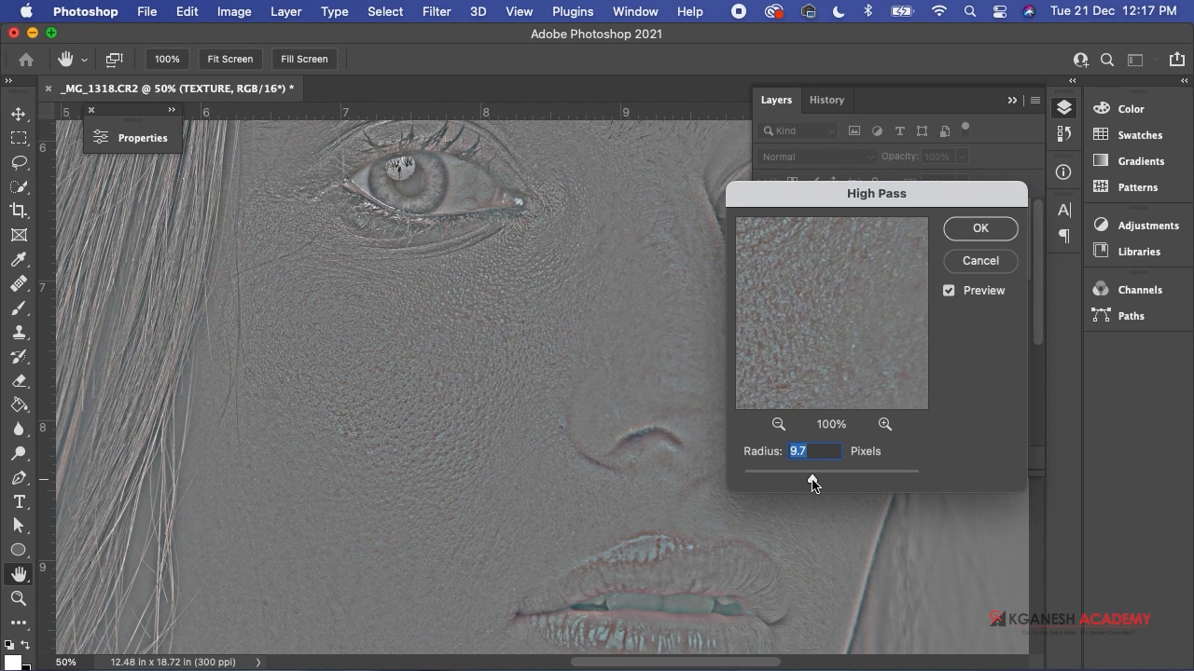
- Reduce the High Pass radius to 3.1 pixels, raise it slightly while checking the skin detail, and apply the filter
drag(812, 483, 771, 473)
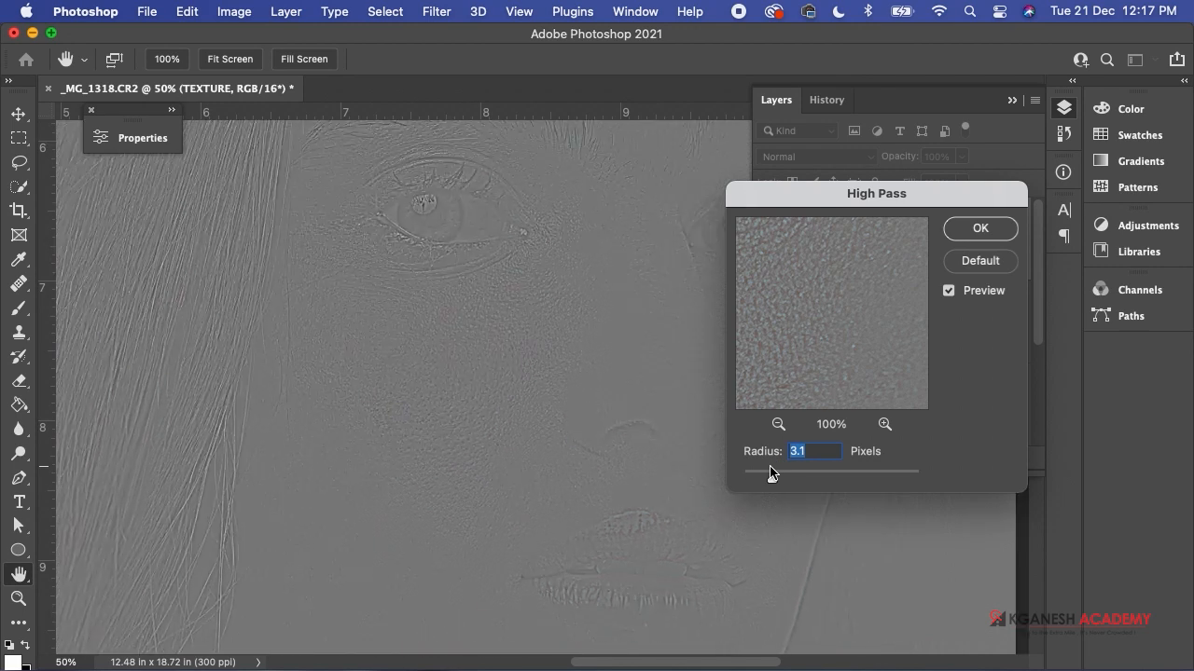
key(super+minus)
key(super+minus)
key(super+plus)
key(super+plus)
key(super+plus)
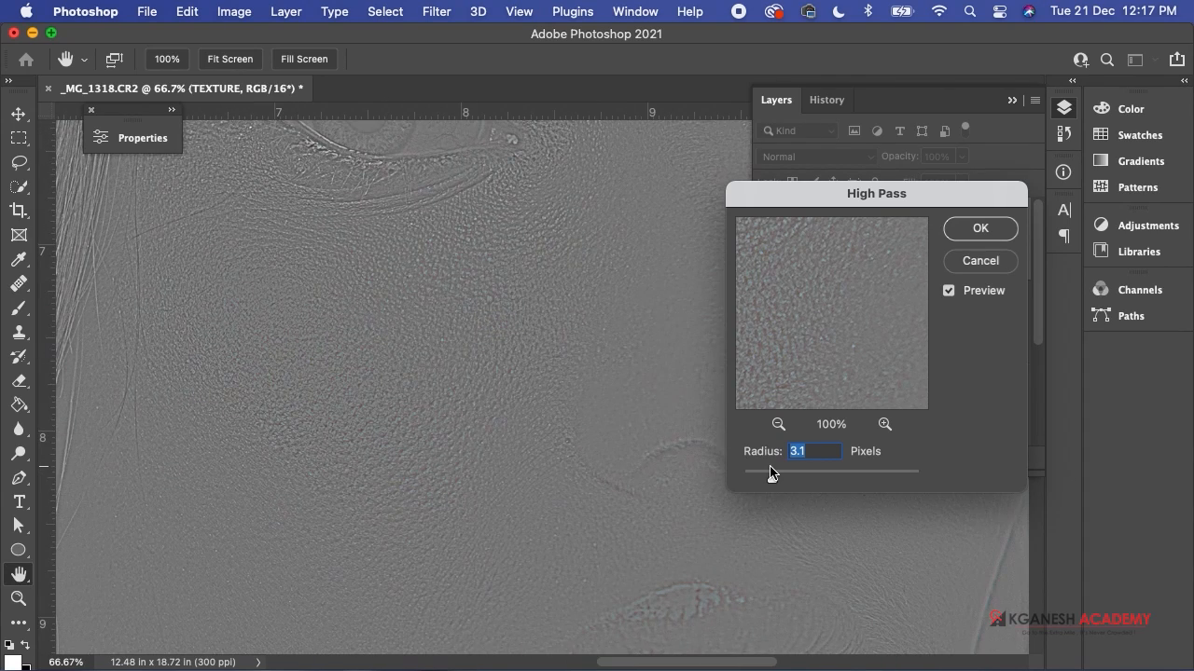
drag(771, 470, 777, 472)
click(968, 230)
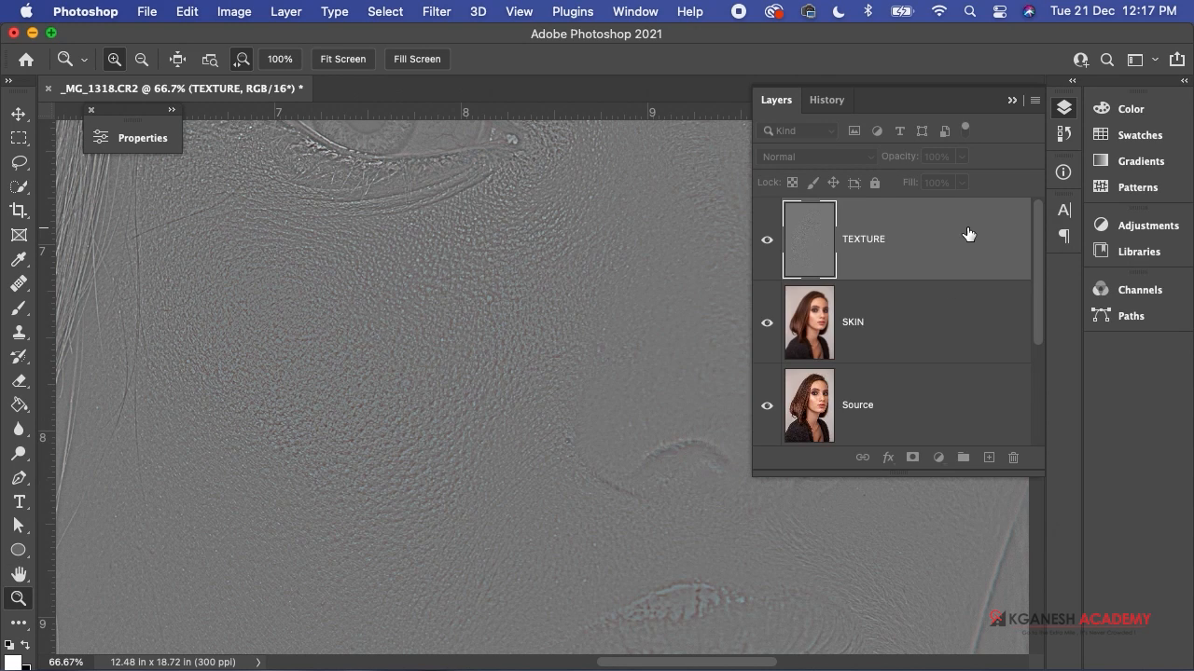
- Set the TEXTURE layer's blend mode to Linear Light
key(super+minus)
key(super+minus)
key(super+minus)
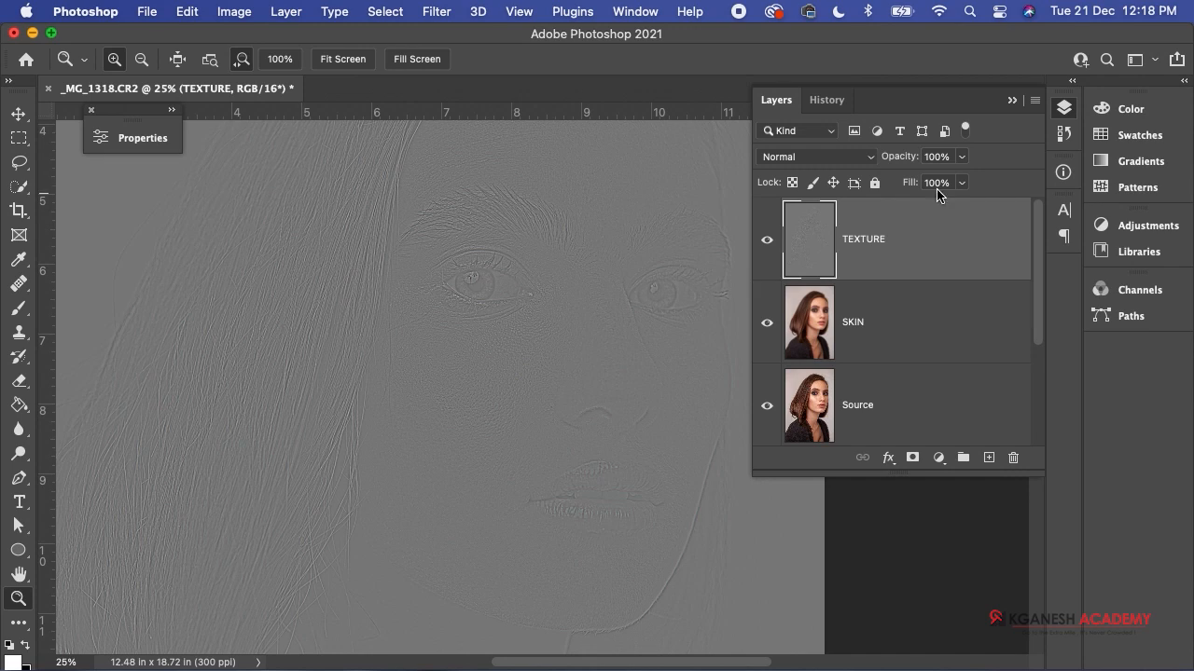
click(820, 157)
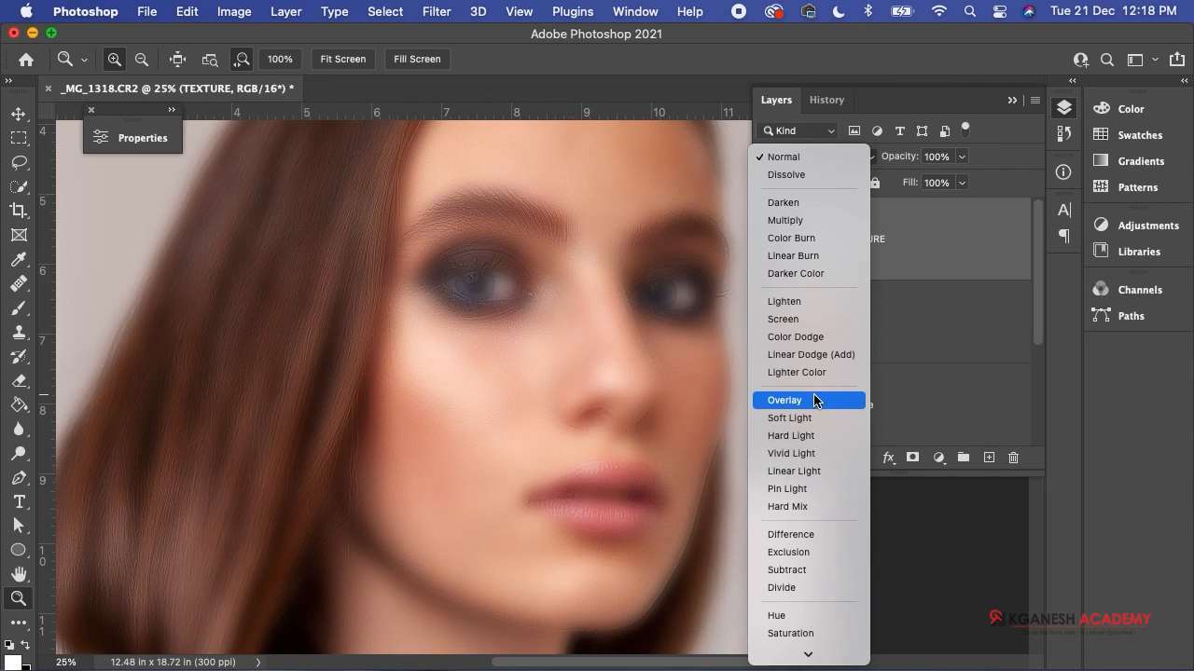
click(821, 471)
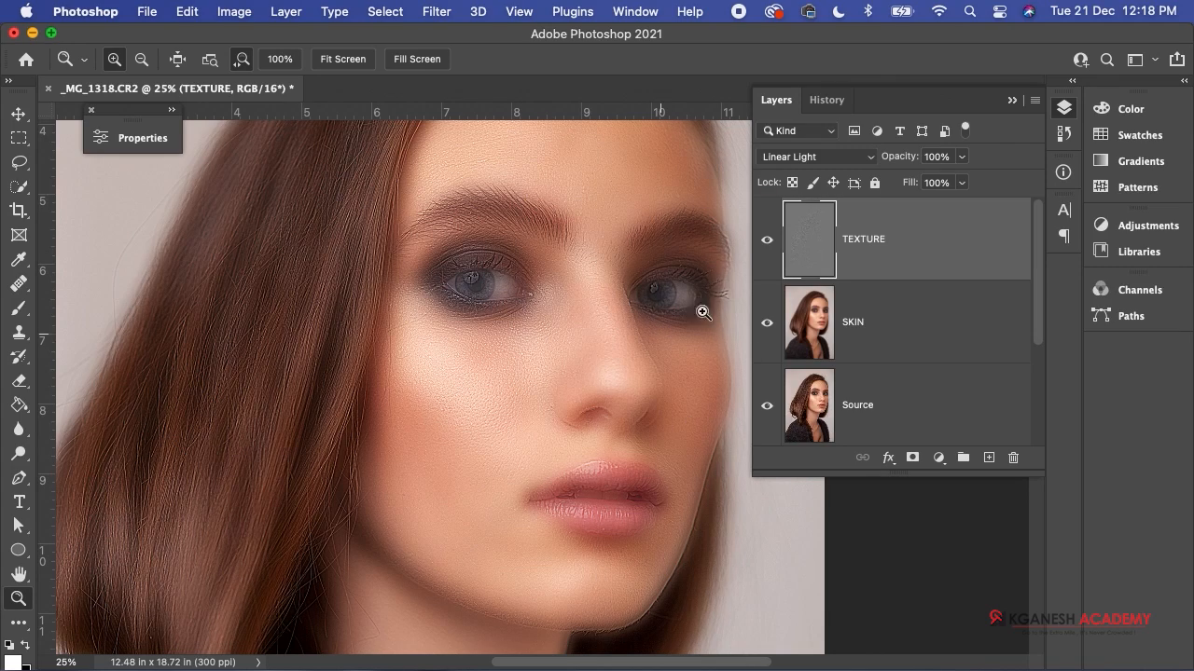
- Inspect the combined skin tone and texture on the cheek up close and over the whole face
click(508, 471)
click(519, 415)
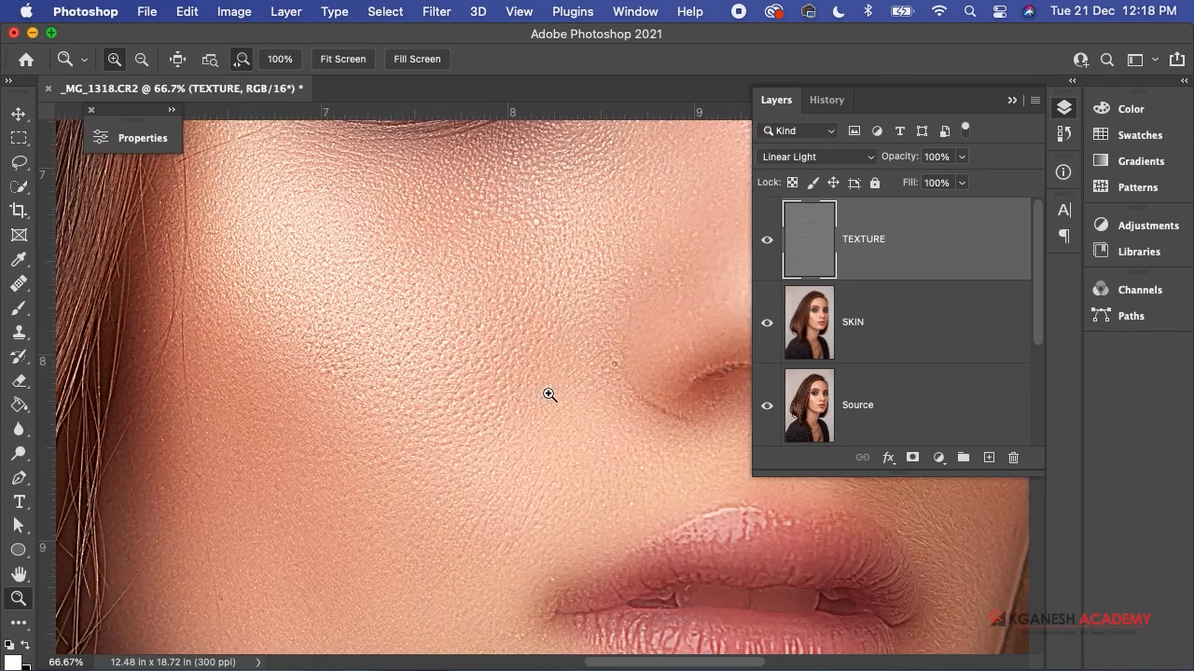
click(547, 394)
drag(525, 375, 436, 498)
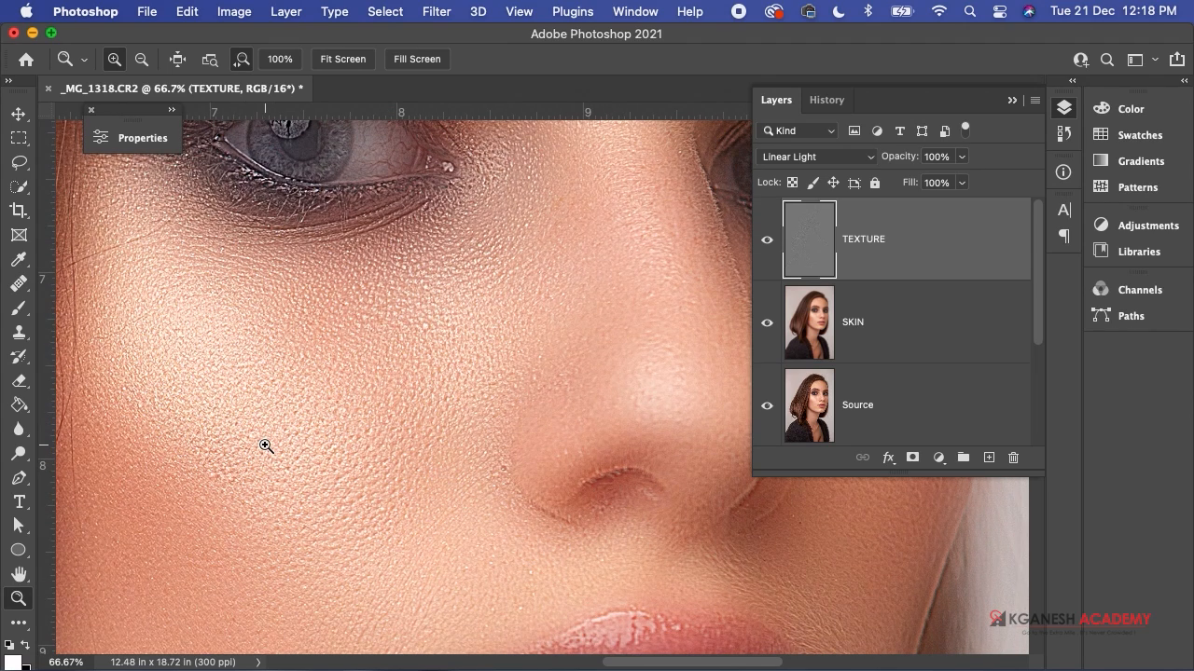
key(super+minus)
key(super+minus)
key(super+minus)
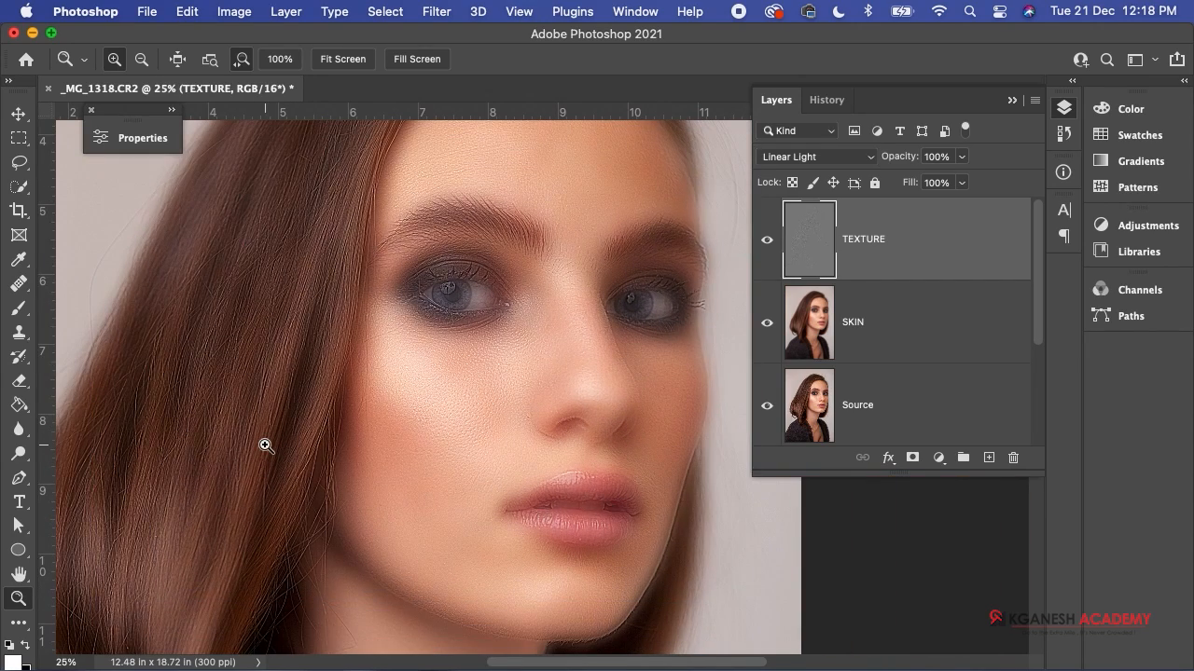
- Check the SKIN layer without TEXTURE, group both layers, and add a black layer mask that hides the group
click(767, 241)
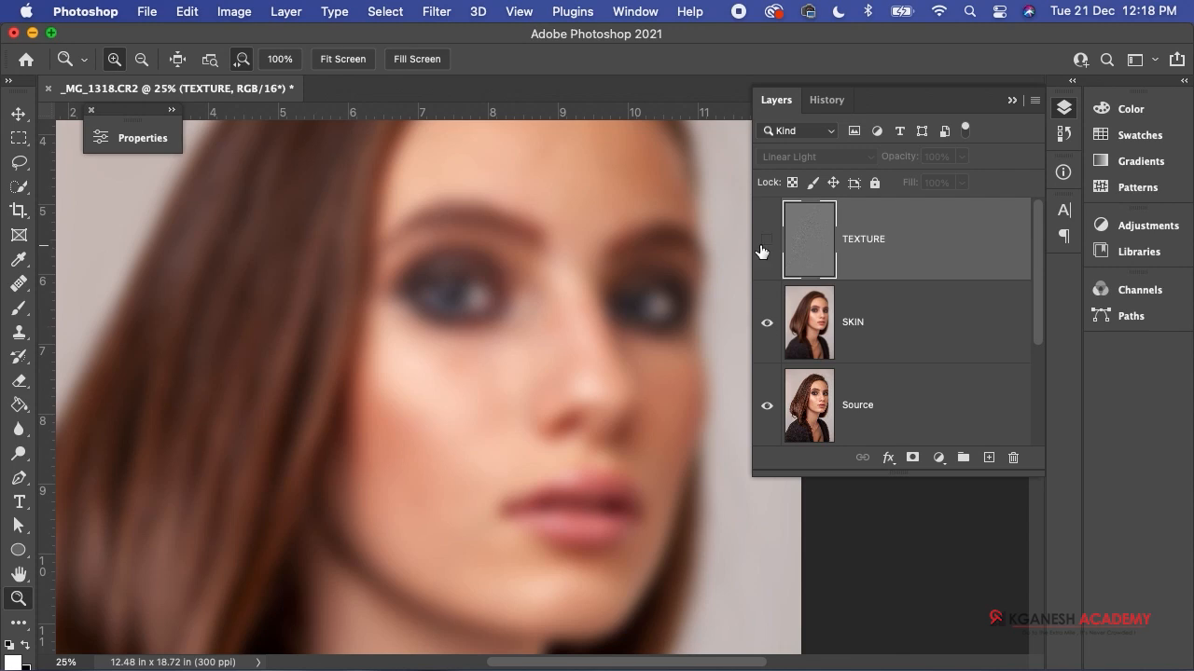
click(819, 326)
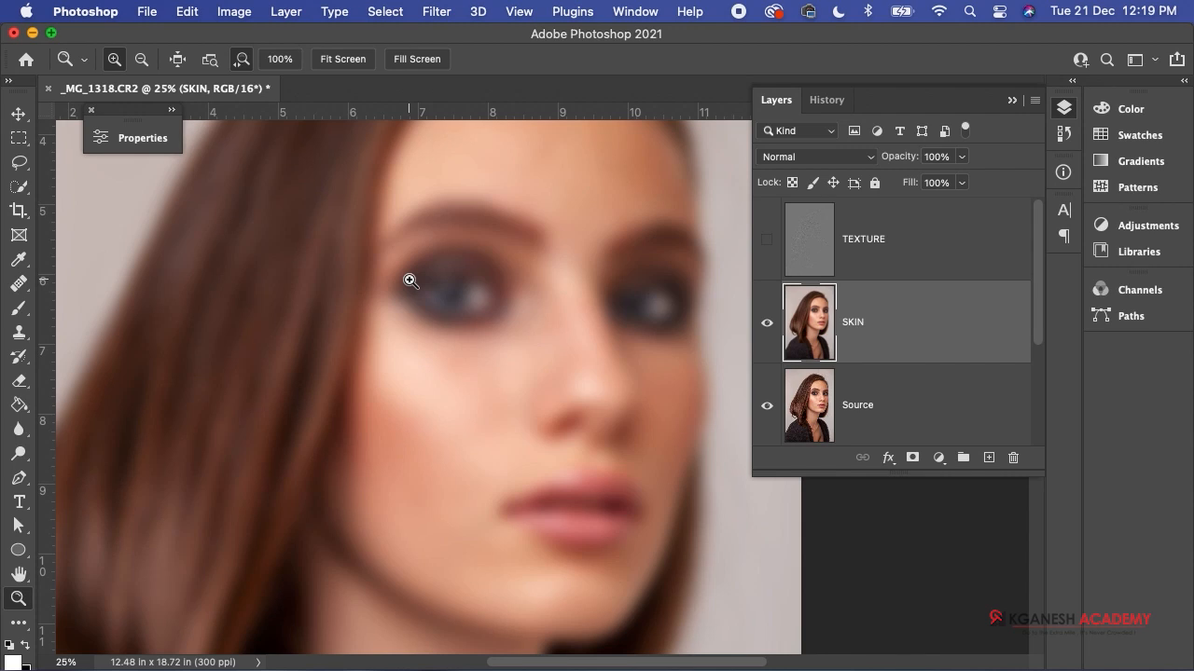
click(766, 240)
click(887, 259)
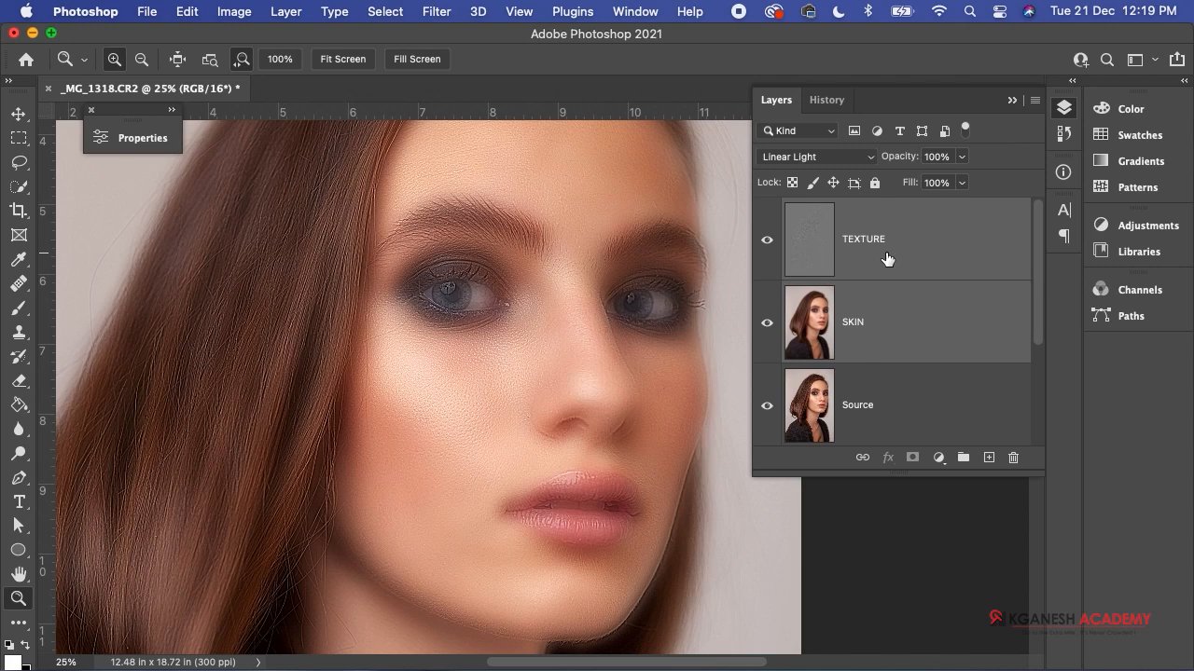
key(super+g)
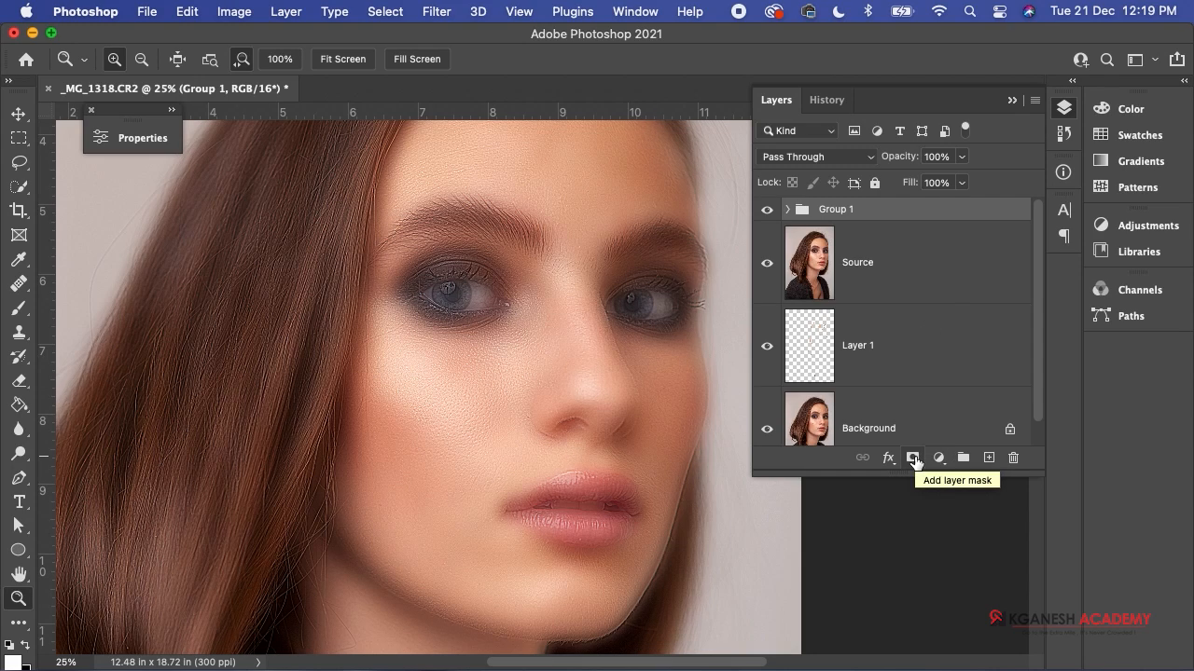
key(alt)
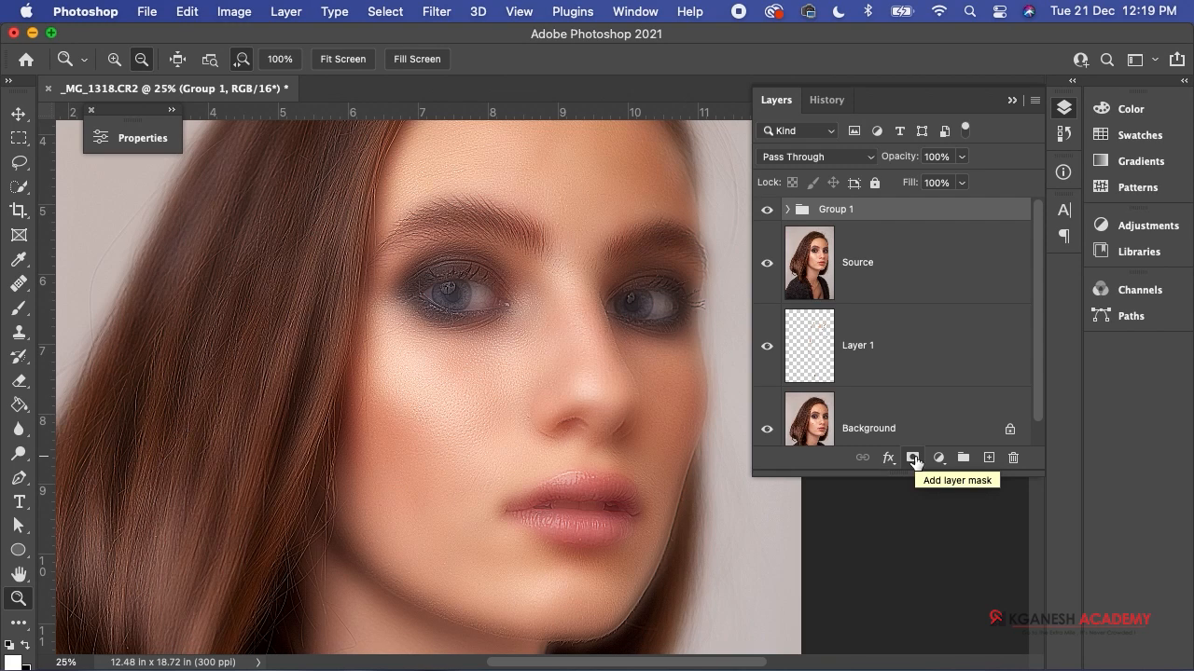
alt+click(913, 458)
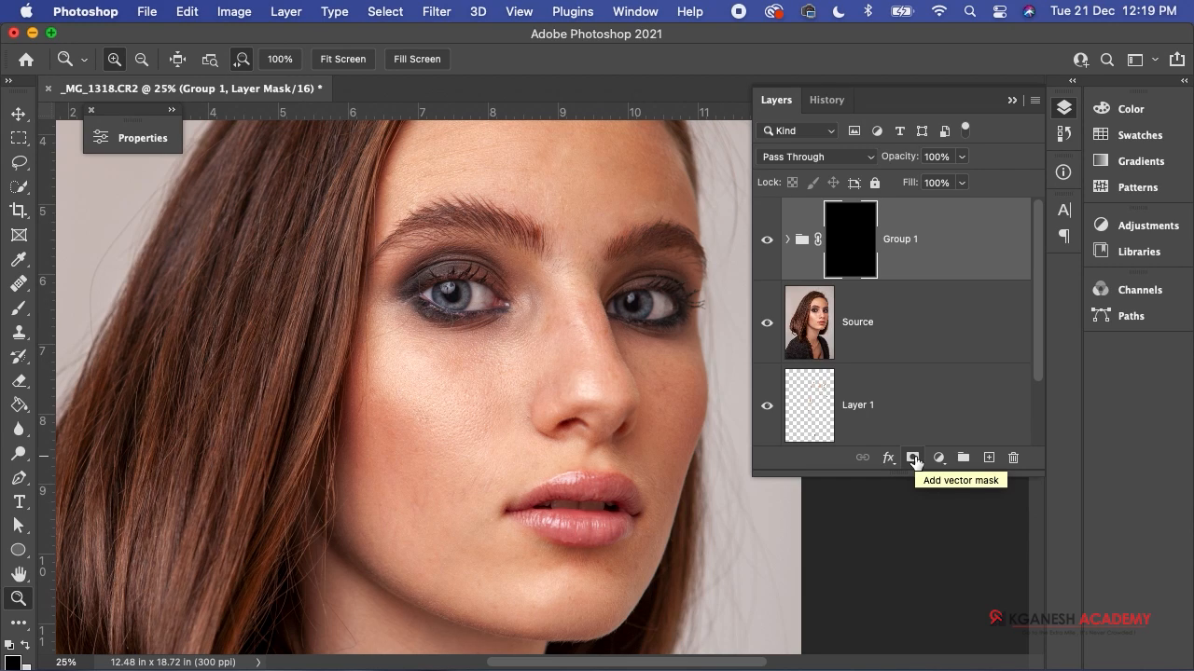
- Activate the Brush tool and set the foreground colour to pure white (ffffff)
click(19, 313)
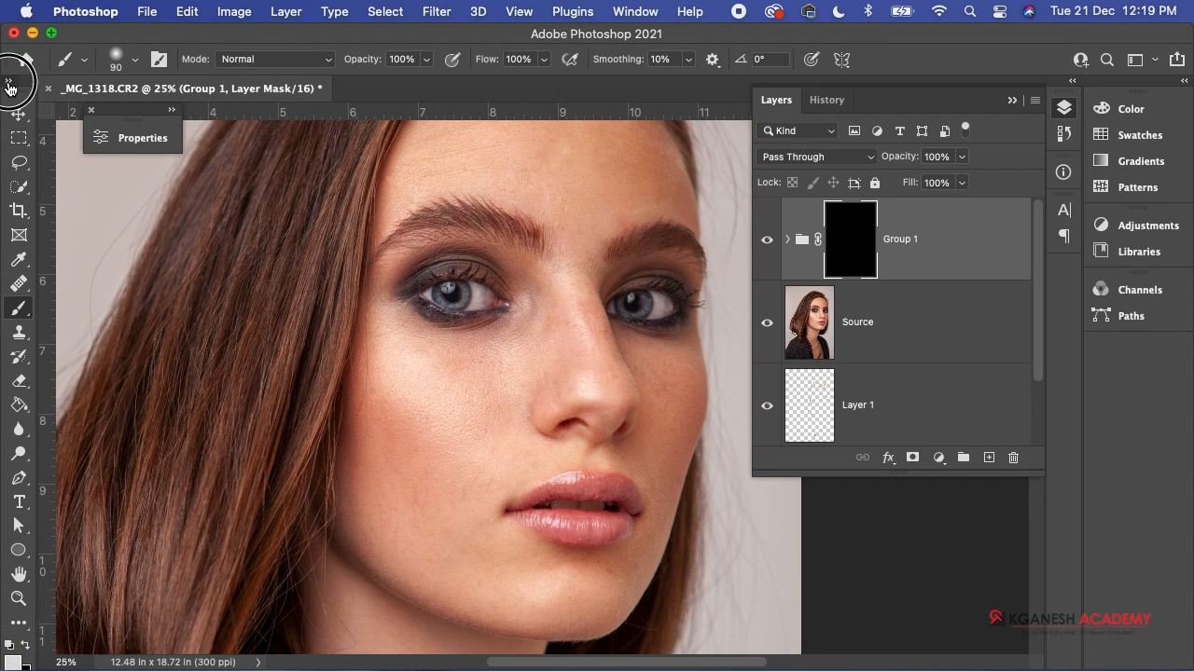
click(8, 81)
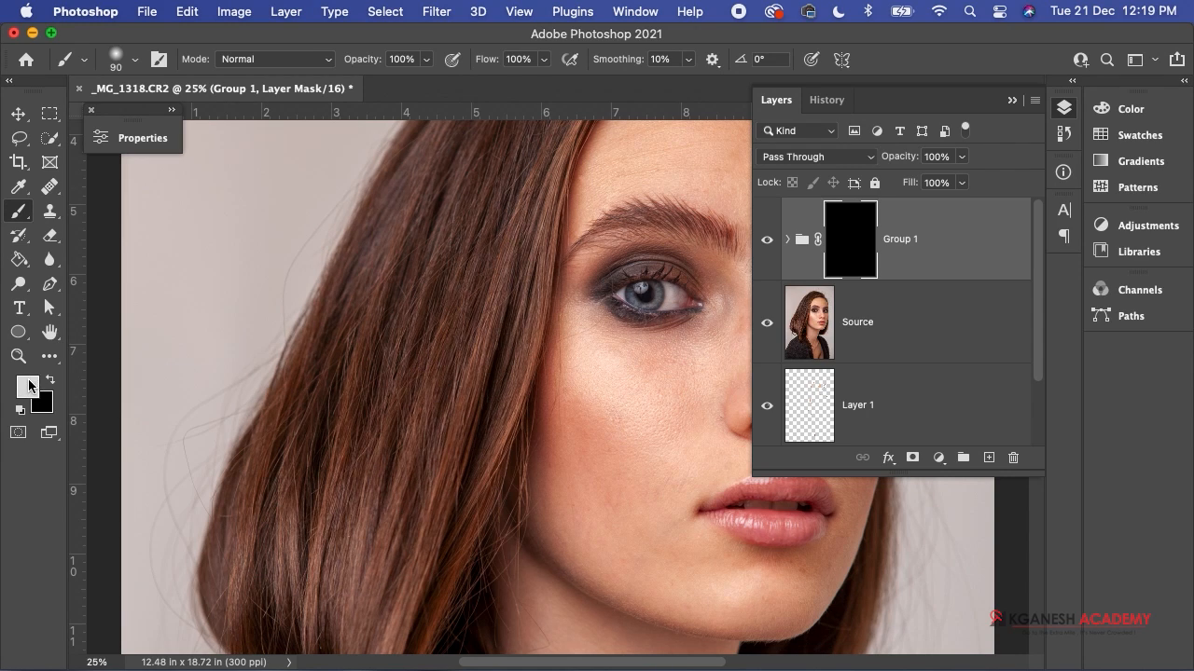
click(27, 386)
drag(748, 260, 616, 158)
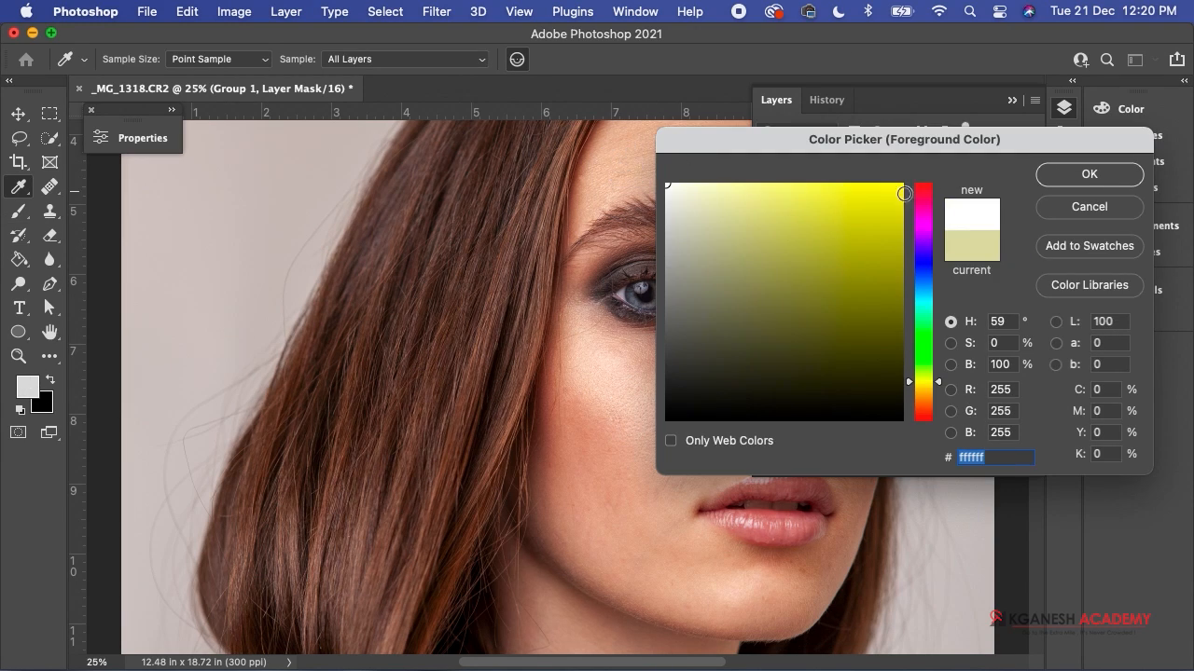
click(1089, 175)
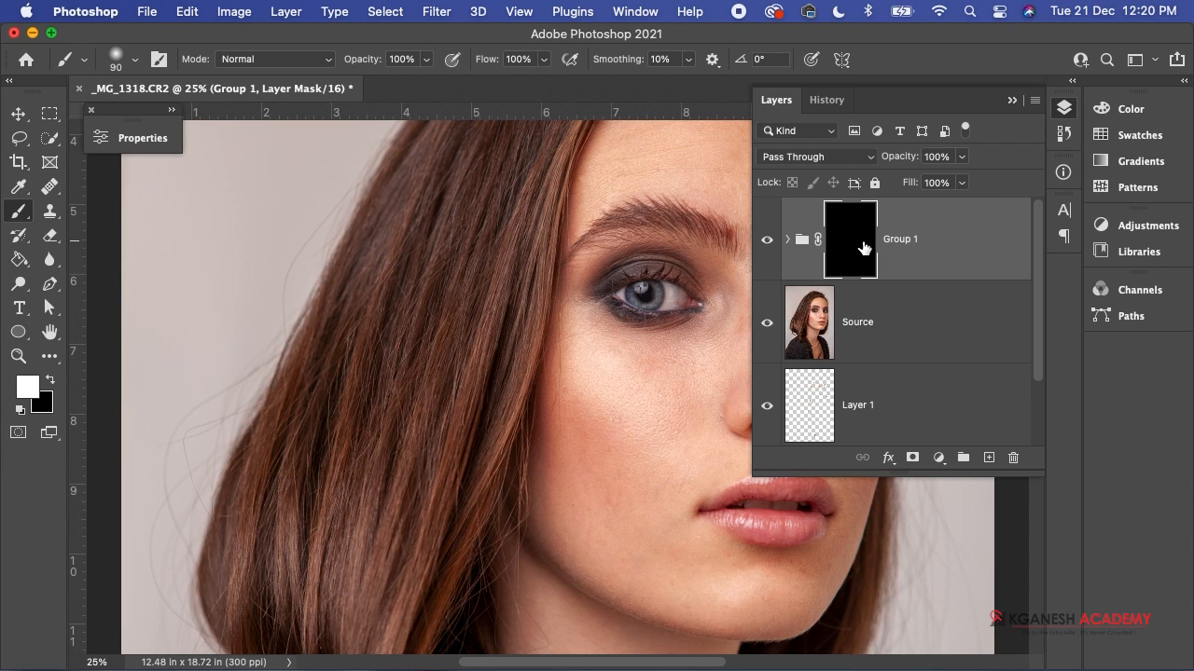
- Paint white on the group's mask over the near cheek and the forehead with a 300-pixel brush
key(z)
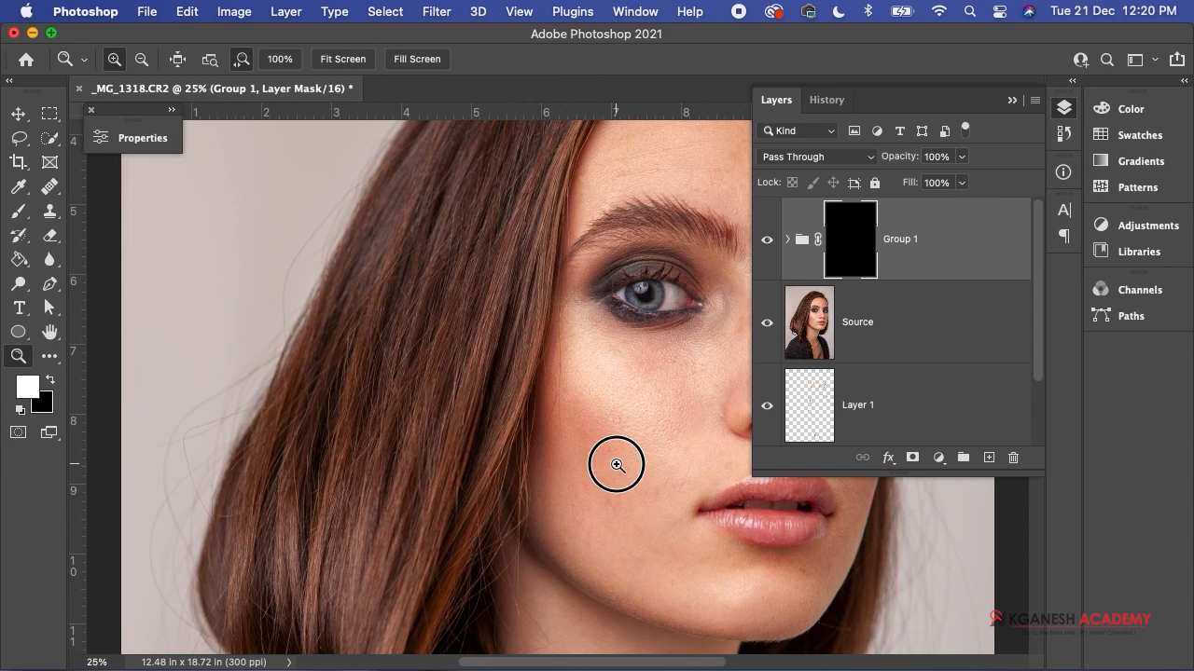
click(618, 466)
drag(622, 438, 465, 477)
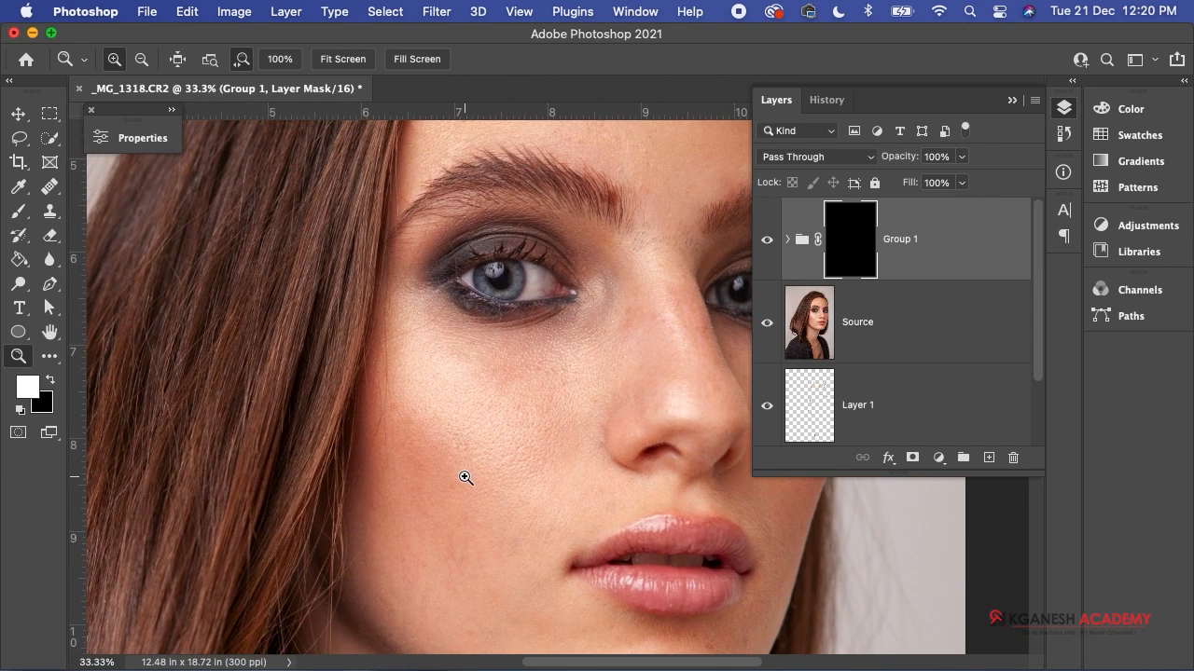
key(b)
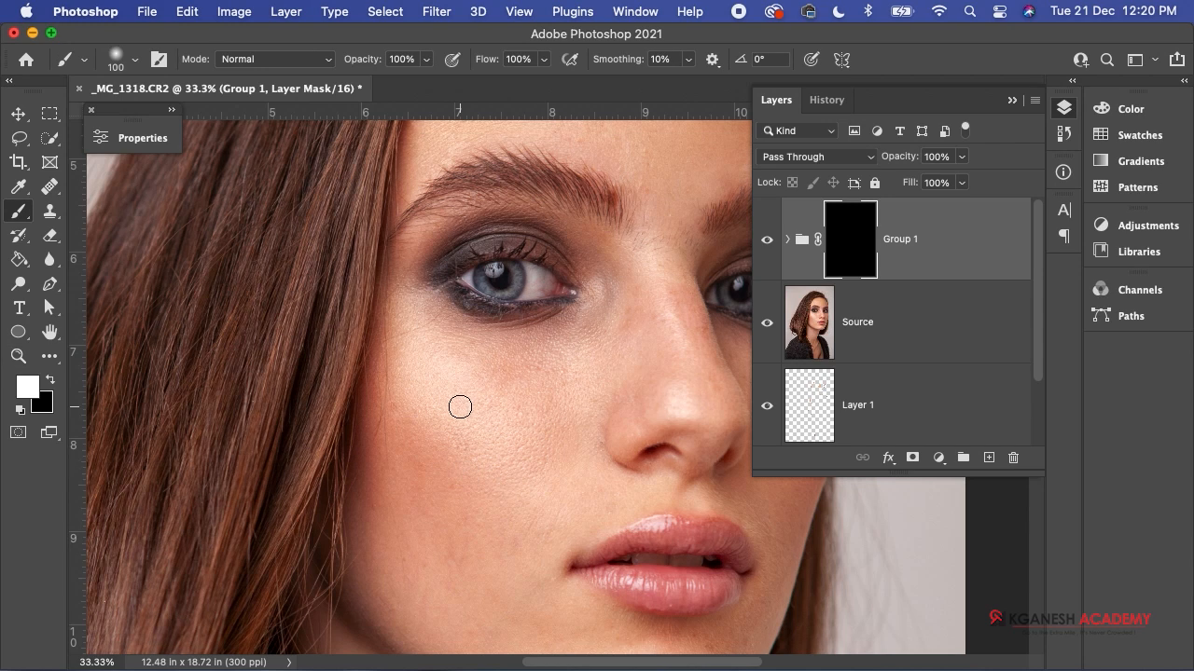
key(])
key(])
key(])
mouse_move(431, 345)
mouse_down()
mouse_move(469, 364)
mouse_move(559, 361)
mouse_move(452, 390)
mouse_move(538, 401)
mouse_move(424, 405)
mouse_move(462, 495)
mouse_move(409, 562)
mouse_move(410, 596)
mouse_move(561, 492)
mouse_move(529, 539)
mouse_move(523, 507)
mouse_move(564, 406)
mouse_move(612, 337)
mouse_move(628, 343)
mouse_move(623, 366)
mouse_move(482, 534)
mouse_up()
mouse_move(425, 292)
mouse_down()
mouse_move(575, 326)
mouse_move(540, 259)
mouse_move(446, 301)
mouse_move(565, 243)
mouse_move(478, 221)
mouse_move(525, 179)
mouse_move(603, 235)
mouse_move(470, 200)
mouse_move(516, 192)
mouse_move(556, 225)
mouse_move(526, 209)
mouse_move(494, 230)
mouse_up()
mouse_move(551, 277)
mouse_down()
mouse_move(458, 218)
mouse_move(475, 300)
mouse_move(551, 227)
mouse_move(613, 239)
mouse_up()
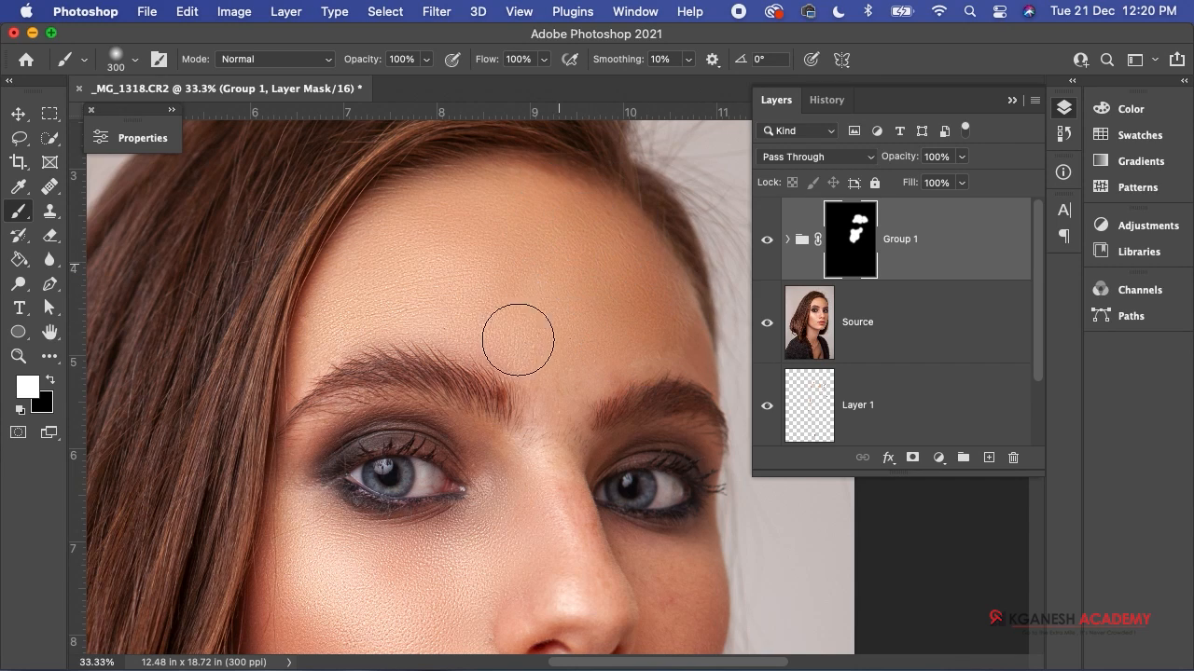
- Reduce the brush to 200 pixels and paint the smoothing onto the nose, far cheek, chin and skin around the mouth
drag(519, 333, 530, 212)
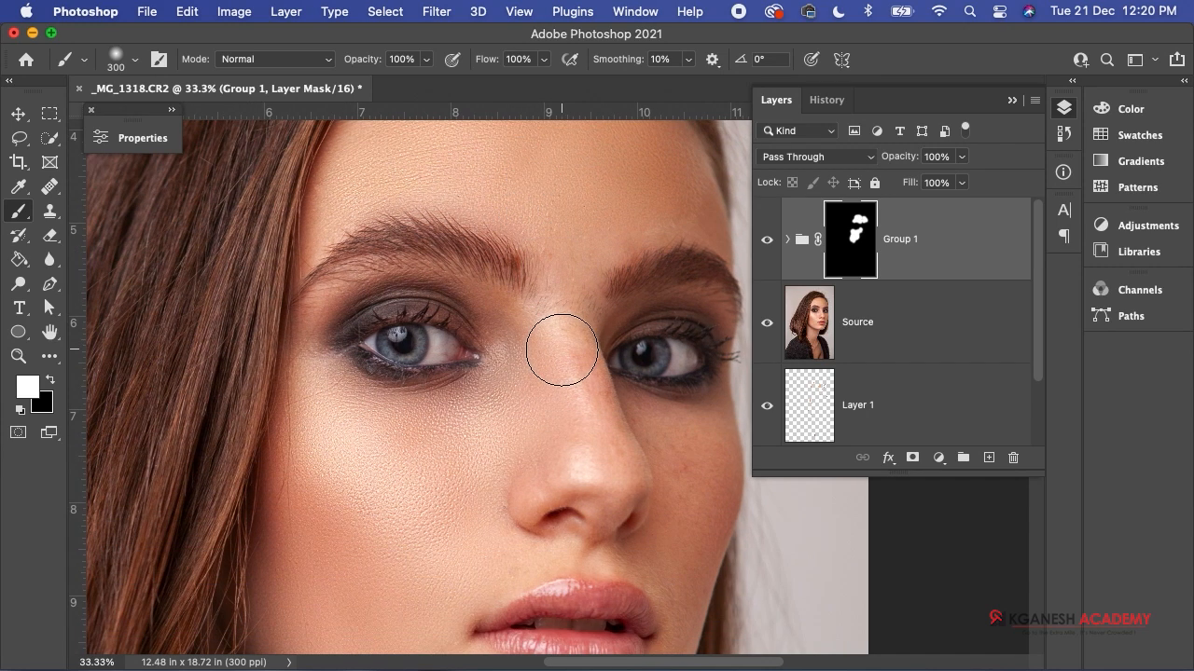
key(bracketleft)
key(bracketleft)
mouse_move(551, 346)
mouse_down()
mouse_move(566, 461)
mouse_move(518, 385)
mouse_up()
drag(425, 489, 401, 309)
mouse_move(510, 386)
mouse_down()
mouse_move(492, 380)
mouse_move(415, 442)
mouse_up()
mouse_move(432, 537)
mouse_down()
mouse_move(459, 505)
mouse_move(525, 519)
mouse_move(440, 562)
mouse_move(313, 513)
mouse_move(432, 567)
mouse_move(580, 523)
mouse_move(591, 534)
mouse_move(665, 311)
mouse_move(656, 365)
mouse_move(546, 202)
mouse_move(564, 250)
mouse_move(531, 171)
mouse_move(565, 257)
mouse_move(520, 235)
mouse_up()
click(499, 267)
drag(345, 362, 450, 333)
drag(455, 457, 449, 310)
mouse_move(533, 331)
mouse_down()
mouse_move(633, 330)
mouse_move(576, 335)
mouse_up()
- Paint white on the group's mask over the nose, far cheek and chin, and along the near jawline with the 200-pixel brush
drag(530, 296, 373, 506)
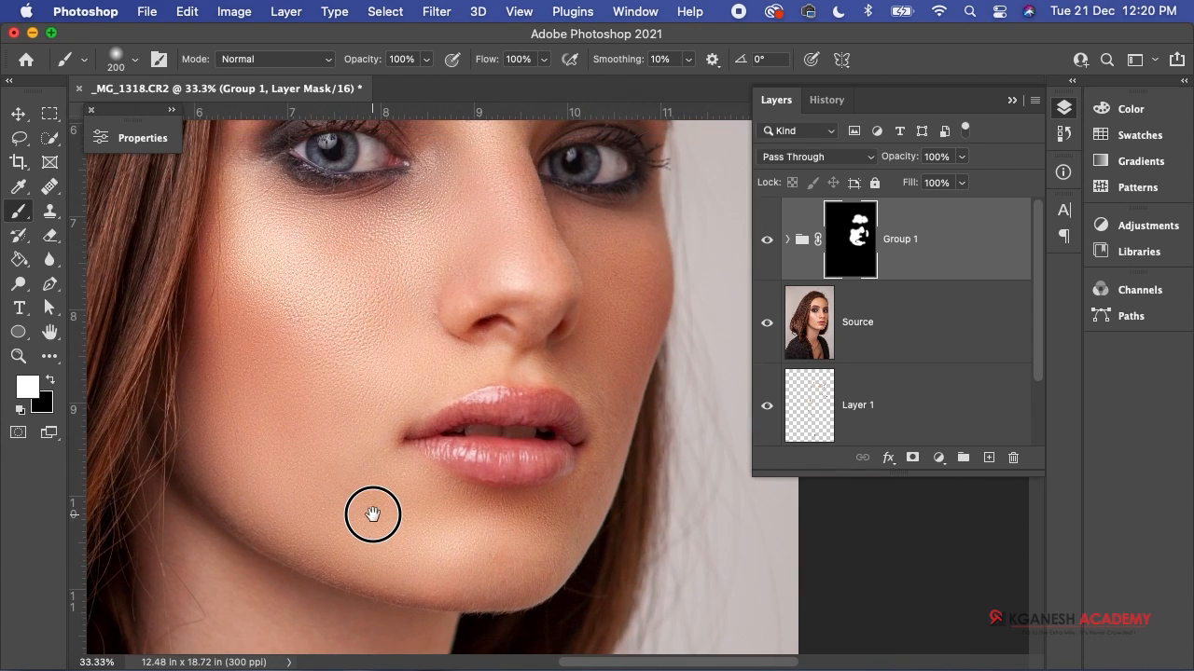
mouse_move(355, 255)
mouse_down()
mouse_move(289, 420)
mouse_move(384, 408)
mouse_move(477, 224)
mouse_up()
mouse_move(447, 302)
mouse_down()
mouse_move(412, 269)
mouse_move(478, 147)
mouse_up()
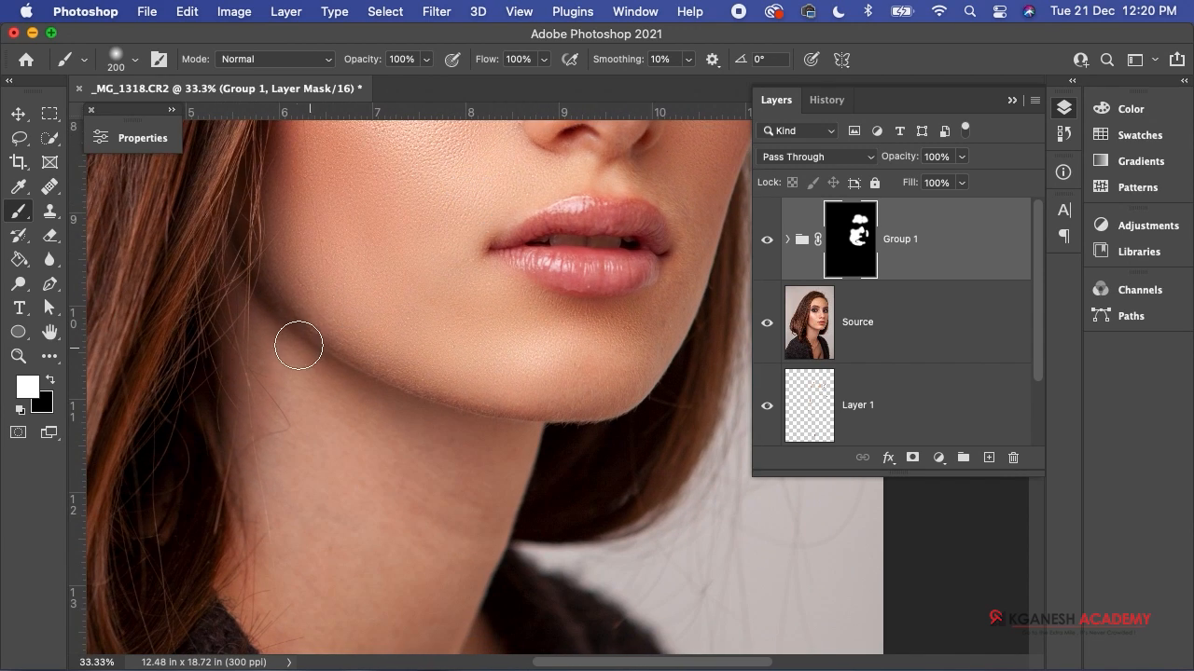
drag(267, 301, 453, 407)
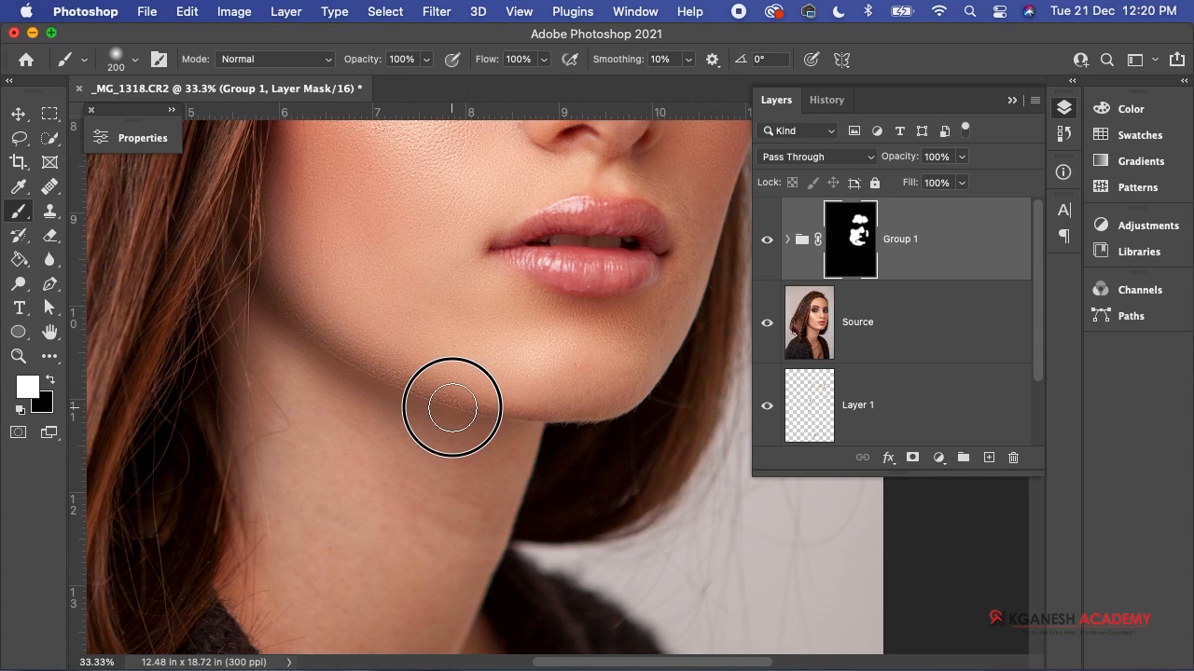
drag(380, 460, 526, 379)
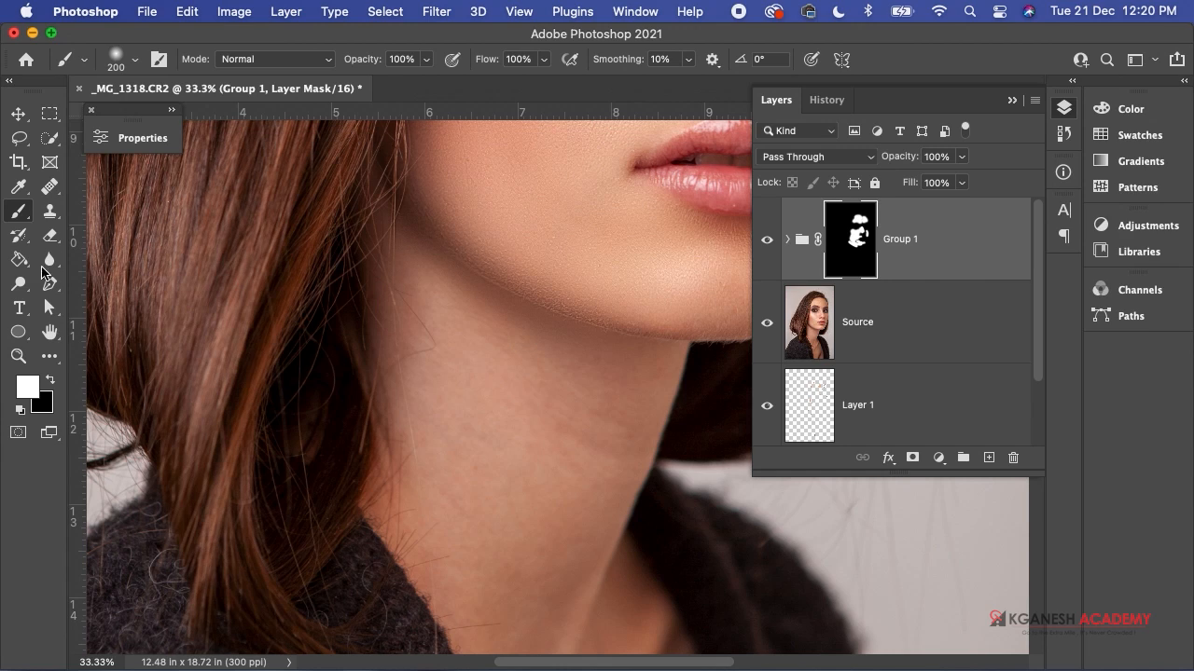
- Paint black on the group's mask along the jaw edge to remove the smoothing there, and restore white as the foreground colour
click(50, 384)
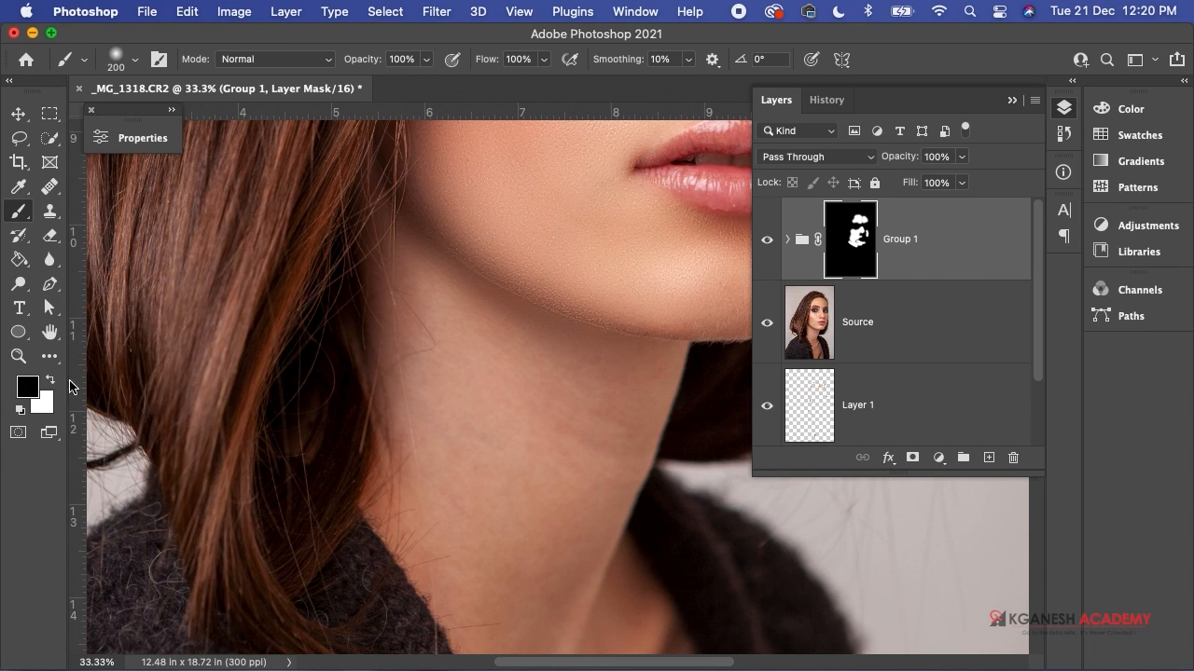
mouse_move(446, 214)
mouse_down()
mouse_move(471, 262)
mouse_move(661, 324)
mouse_move(419, 179)
mouse_move(631, 293)
mouse_move(559, 304)
mouse_up()
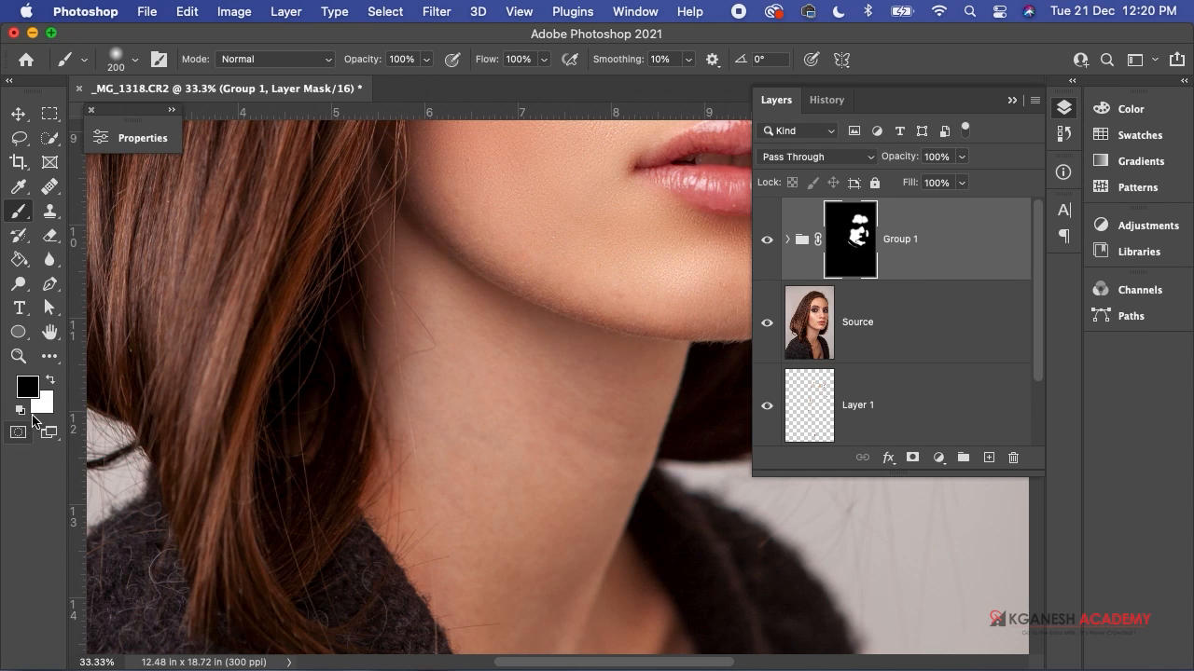
click(50, 380)
- Paint white on the group's mask over the neck and chest, enlarging the brush to 400 pixels for the chest area
mouse_move(433, 282)
mouse_down()
mouse_move(439, 400)
mouse_move(430, 371)
mouse_move(531, 429)
mouse_move(516, 382)
mouse_move(558, 370)
mouse_move(569, 478)
mouse_move(567, 401)
mouse_move(484, 515)
mouse_move(513, 570)
mouse_move(599, 513)
mouse_move(641, 423)
mouse_move(643, 382)
mouse_up()
scroll(425, 291, down, 5)
scroll(425, 291, right, 3)
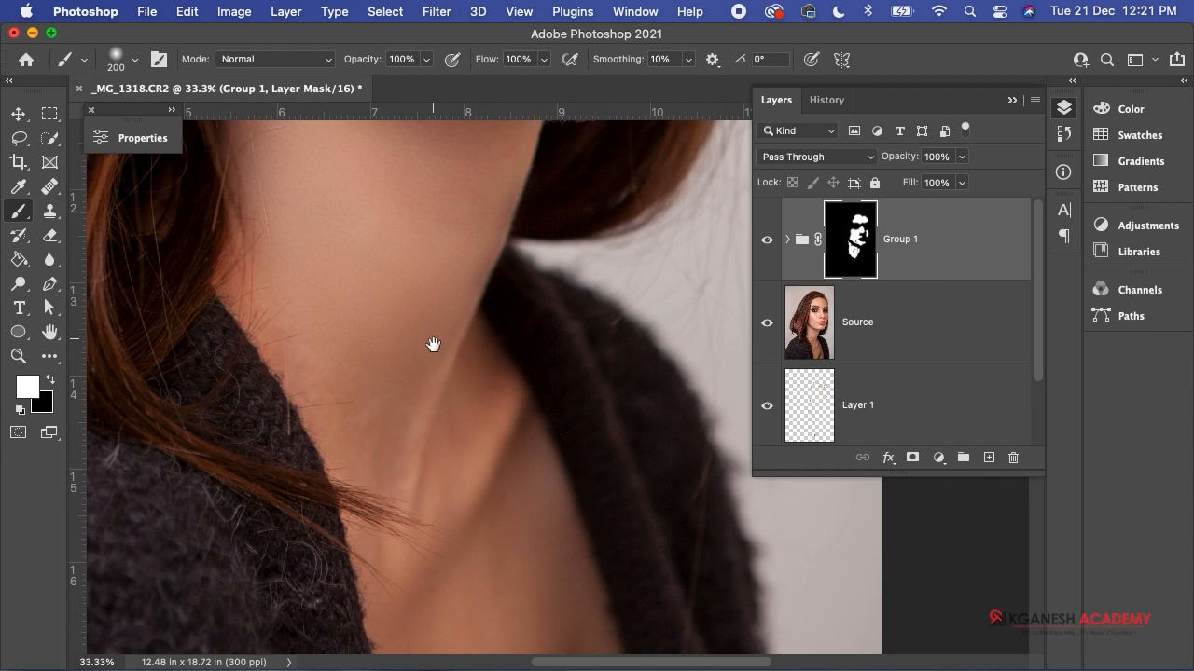
key(bracketright)
mouse_move(485, 415)
mouse_down()
mouse_move(451, 585)
mouse_move(461, 292)
mouse_move(469, 326)
mouse_move(459, 307)
mouse_move(492, 280)
mouse_move(591, 318)
mouse_move(546, 487)
mouse_move(511, 348)
mouse_move(478, 323)
mouse_move(515, 507)
mouse_up()
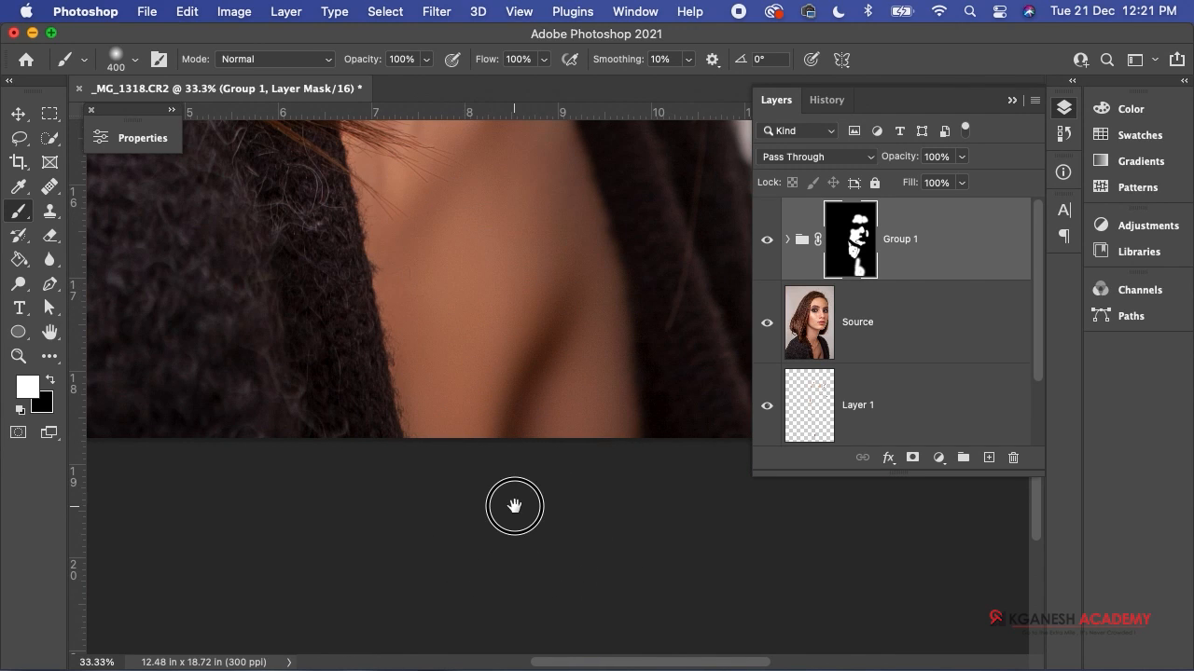
scroll(506, 506, up, 10)
mouse_move(470, 469)
mouse_down()
mouse_move(450, 370)
mouse_move(481, 324)
mouse_move(563, 326)
mouse_move(593, 309)
mouse_move(549, 288)
mouse_up()
scroll(482, 503, up, 10)
scroll(482, 502, right, 4)
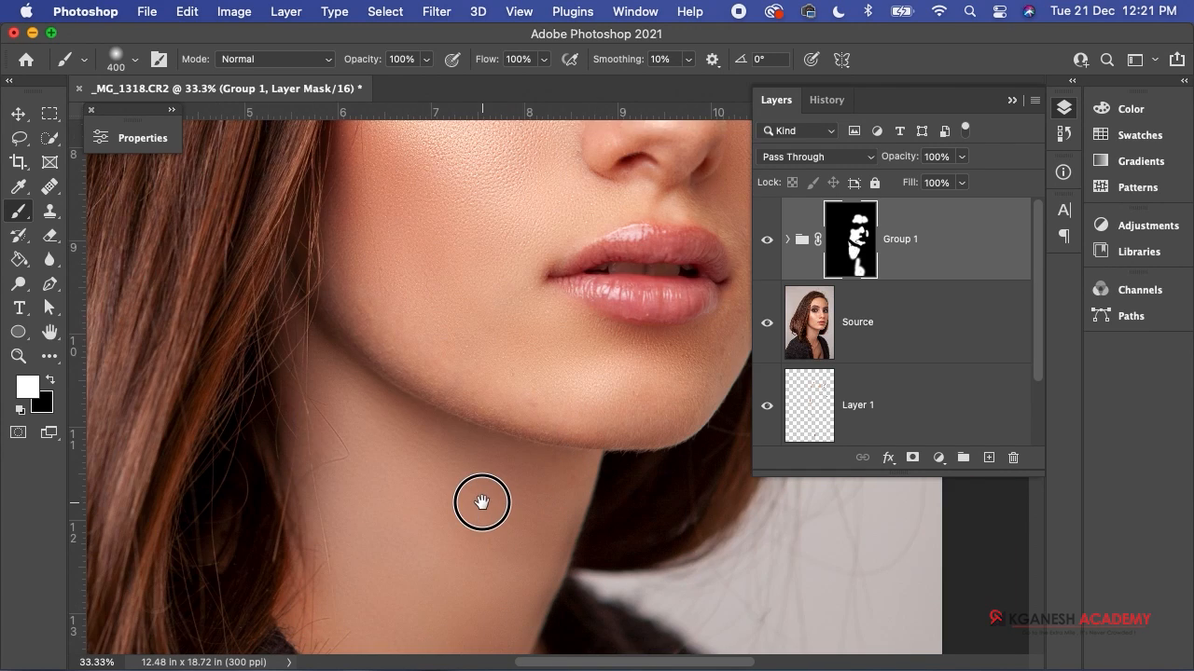
- Reduce the brush to 175 pixels and extend the white mask areas around the upper lip and across the forehead
key(bracketleft)
key(bracketleft)
key(bracketleft)
key(bracketleft)
key(bracketleft)
key(bracketleft)
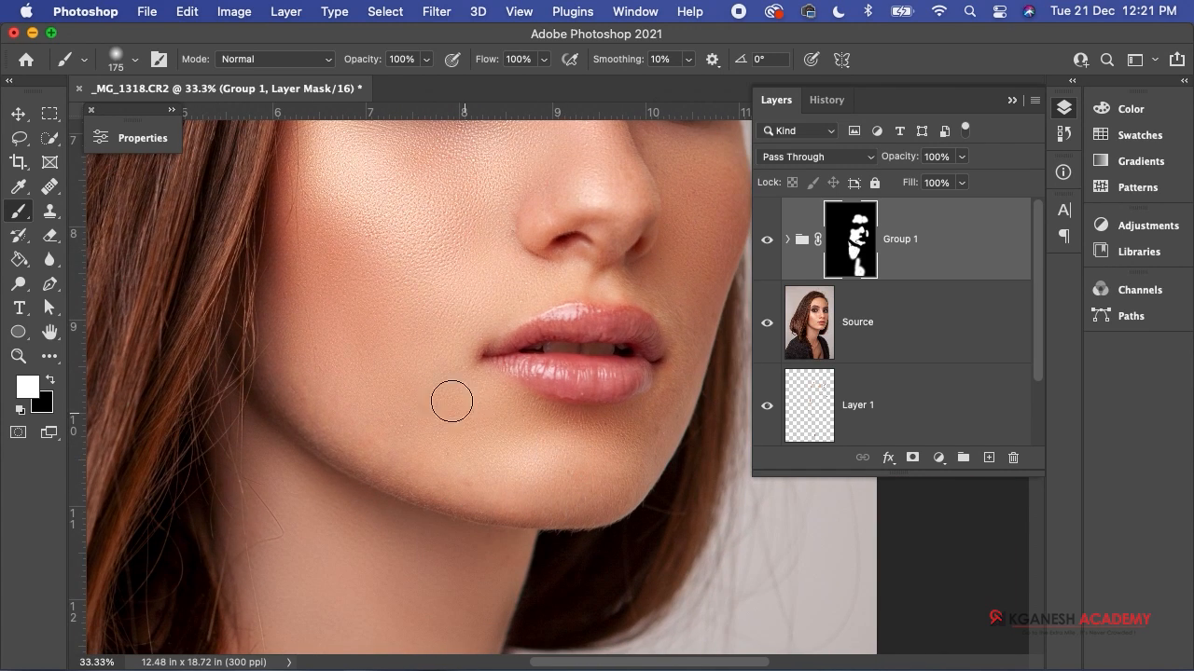
drag(563, 277, 548, 273)
mouse_move(538, 207)
mouse_down()
mouse_move(575, 265)
mouse_move(564, 313)
mouse_move(556, 267)
mouse_move(585, 320)
mouse_move(535, 180)
mouse_move(556, 365)
mouse_up()
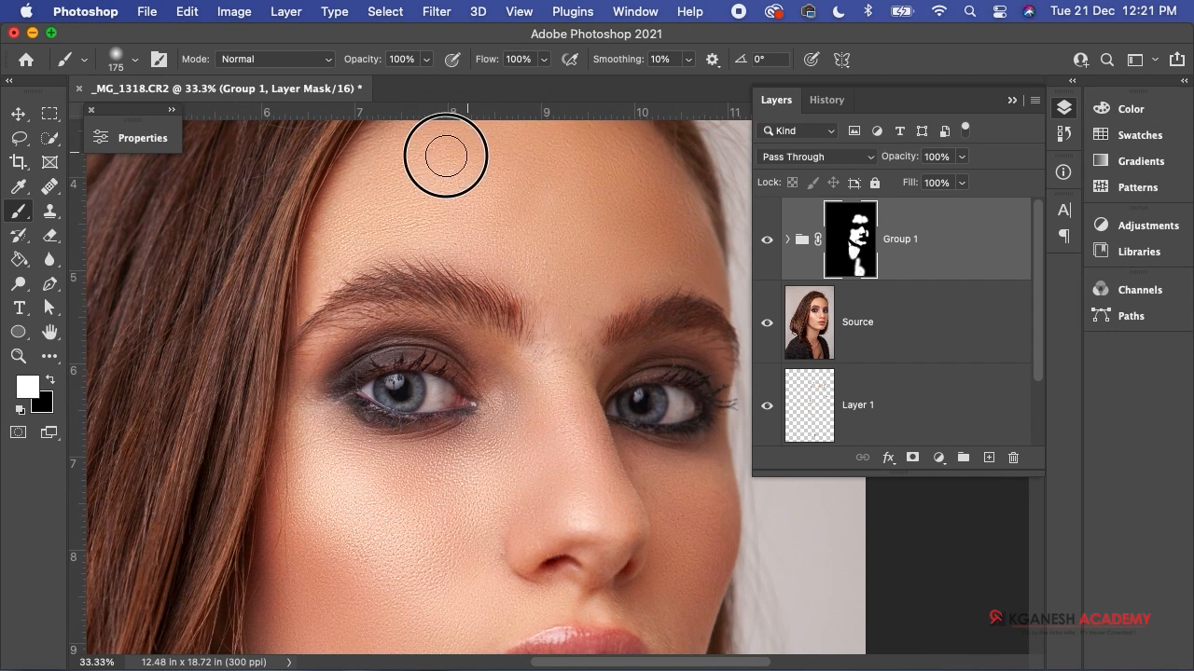
mouse_move(413, 170)
mouse_down()
mouse_move(420, 270)
mouse_move(497, 190)
mouse_move(536, 50)
mouse_up()
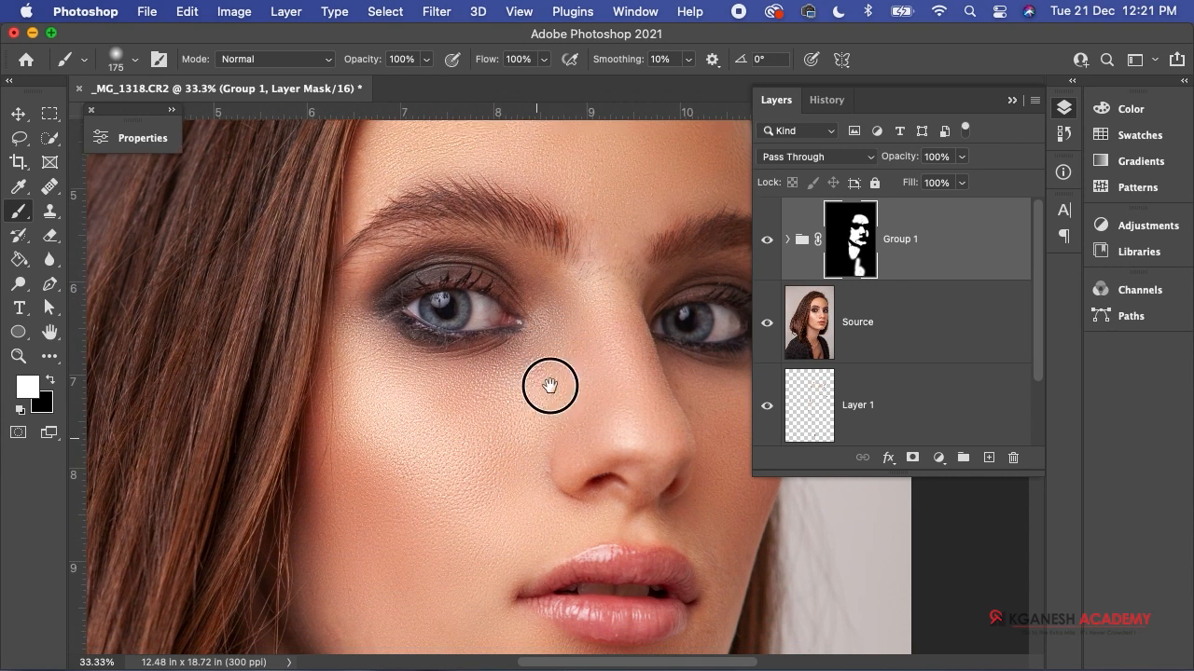
- Touch up the group's mask in white around the nose, near cheek and outer jaw beside the hair
drag(546, 400, 566, 291)
drag(555, 332, 609, 341)
drag(664, 285, 666, 298)
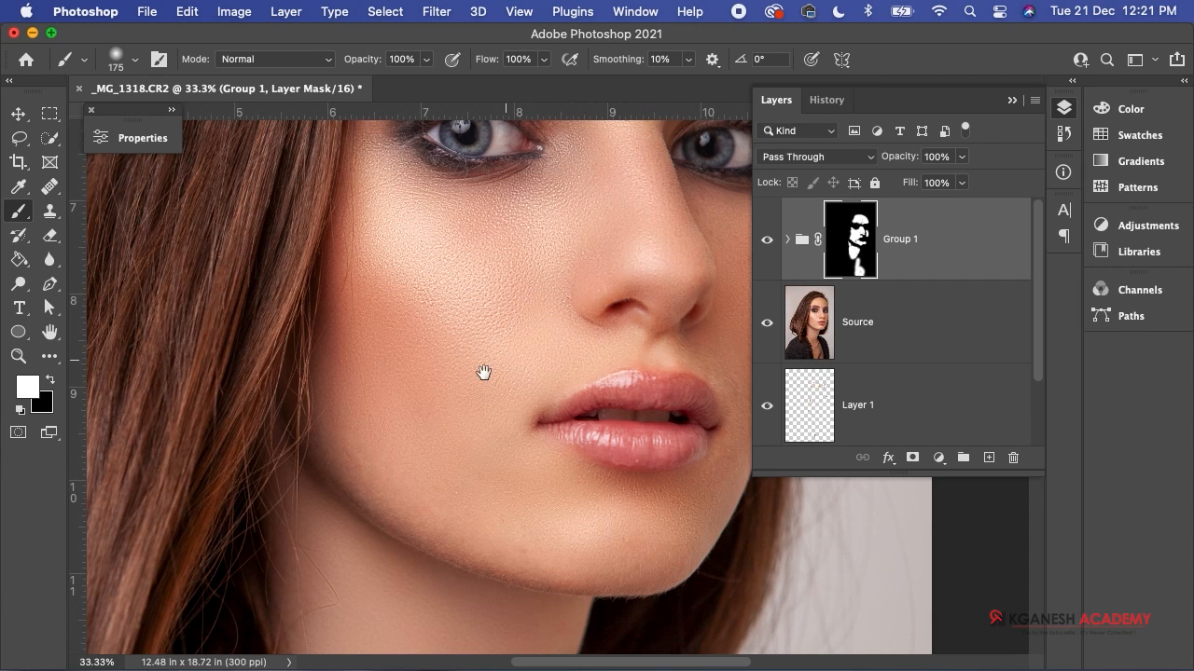
drag(482, 373, 400, 270)
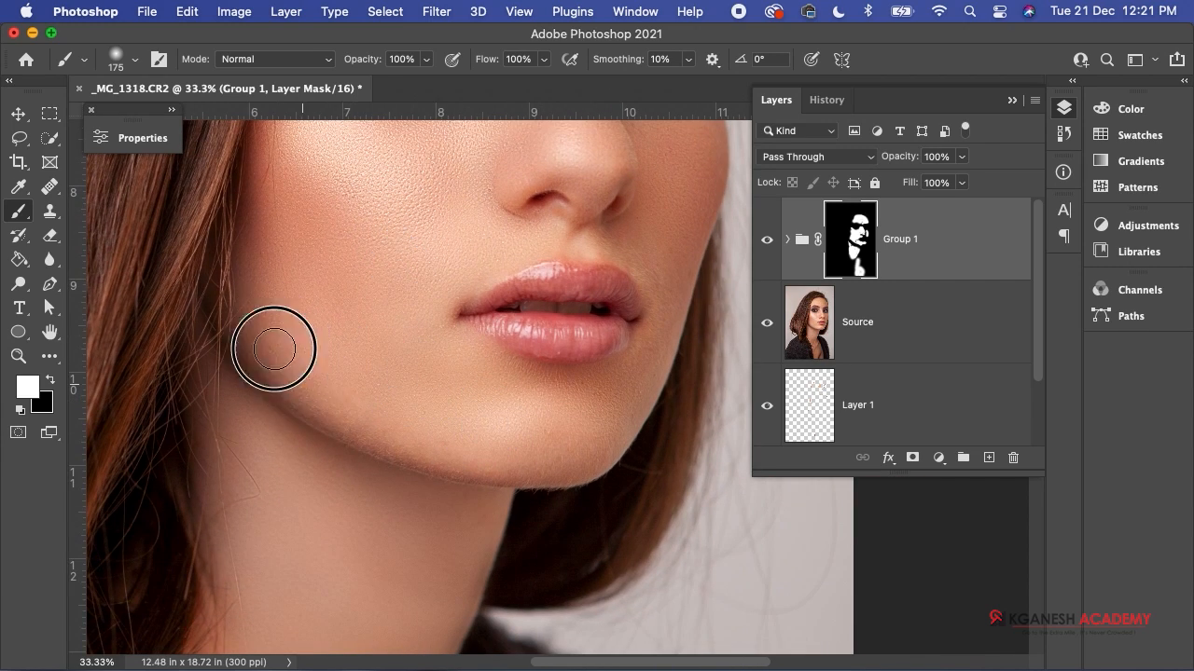
mouse_move(462, 511)
mouse_down()
mouse_move(471, 455)
mouse_move(426, 588)
mouse_up()
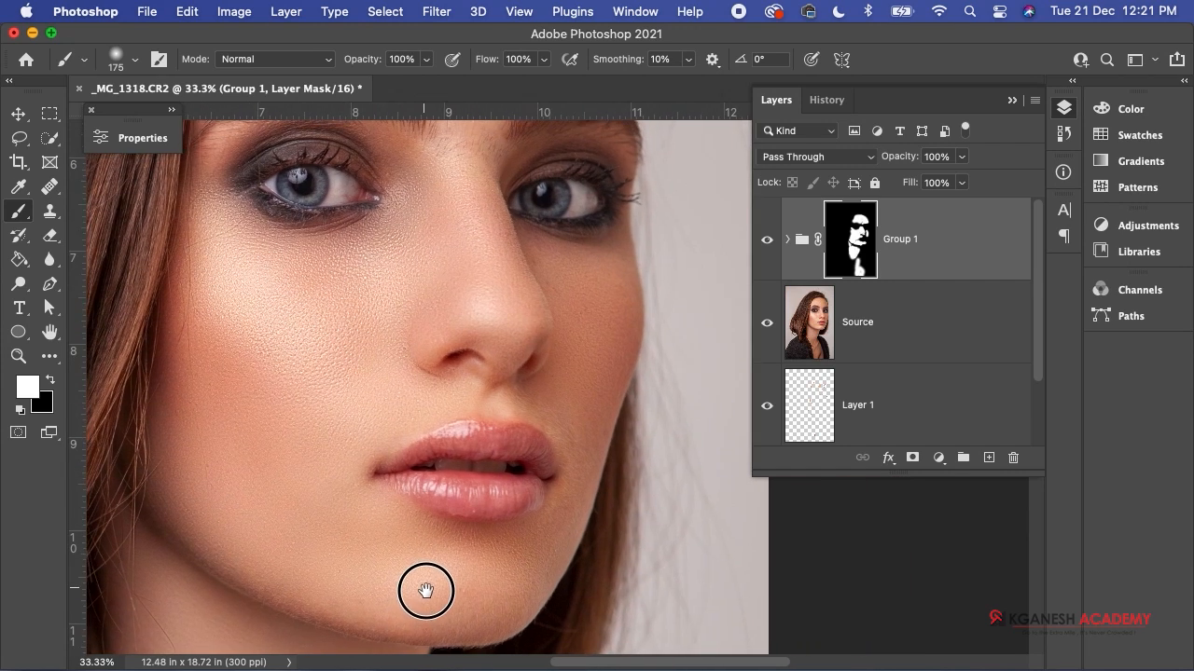
- Compare the original Background layer alone with the full retouch, close up on the cheek and across the whole portrait
key(super+minus)
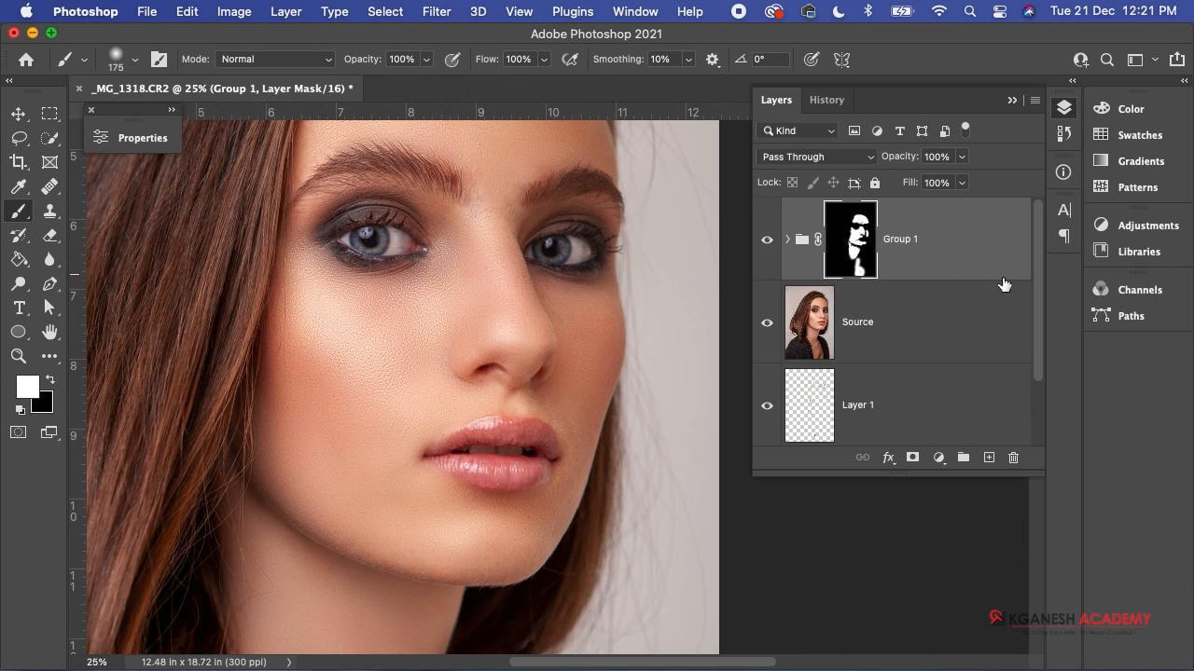
drag(1038, 311, 1039, 373)
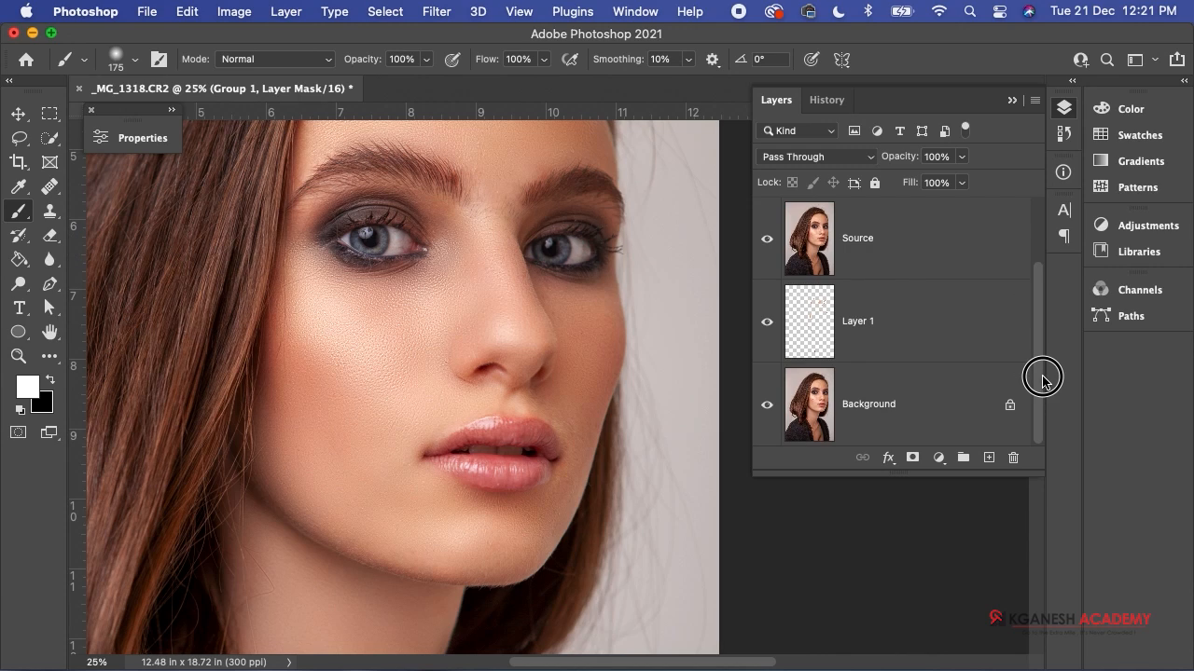
click(876, 401)
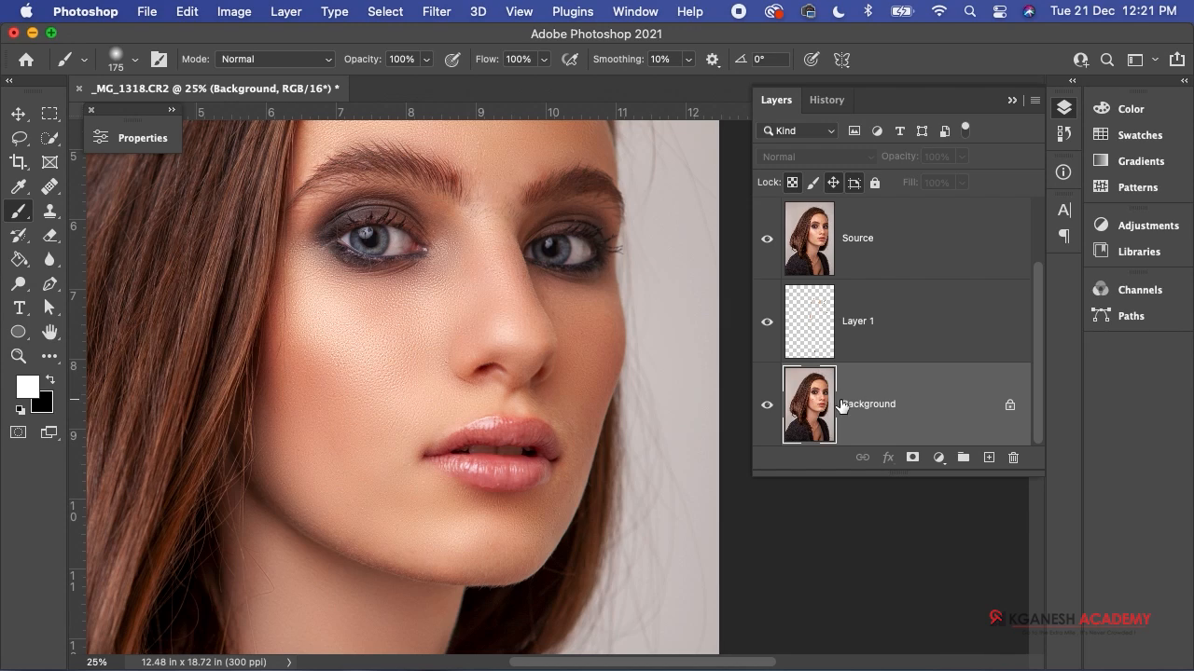
alt+click(765, 412)
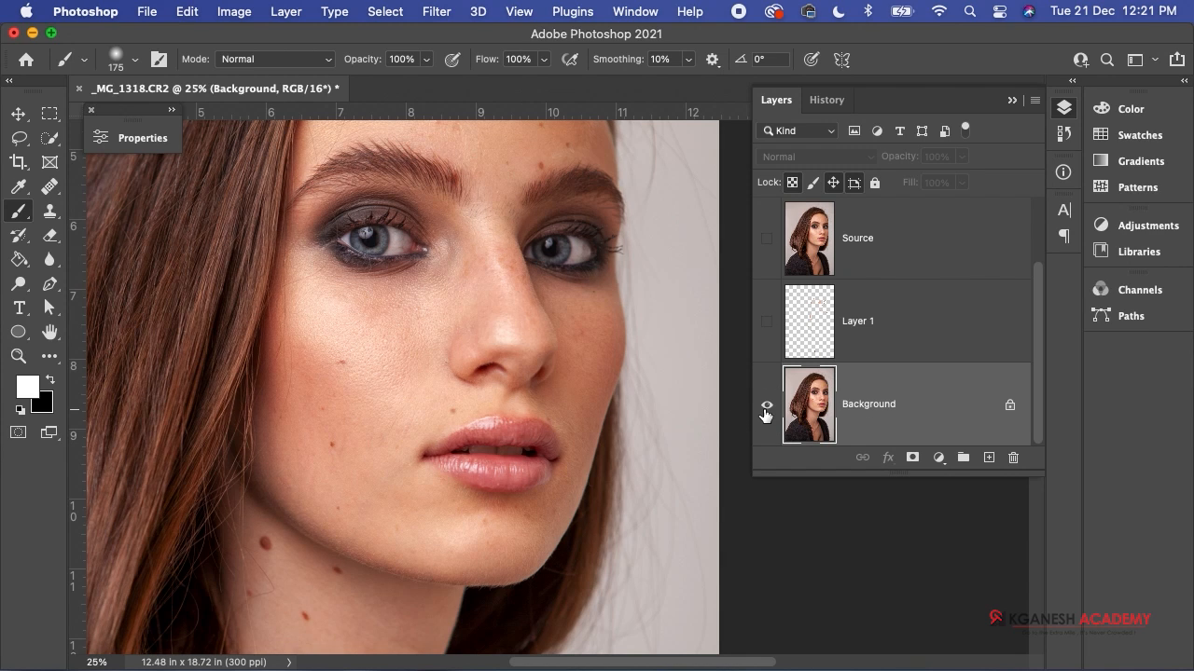
key(super+plus)
key(super+plus)
drag(461, 378, 533, 431)
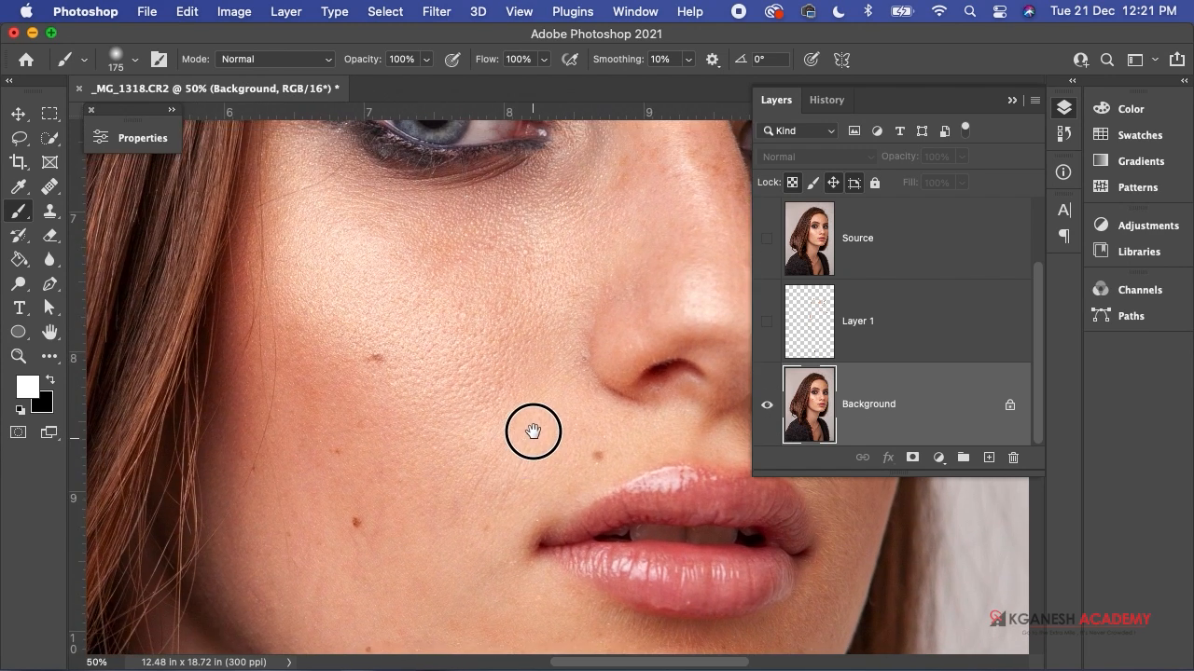
alt+click(766, 410)
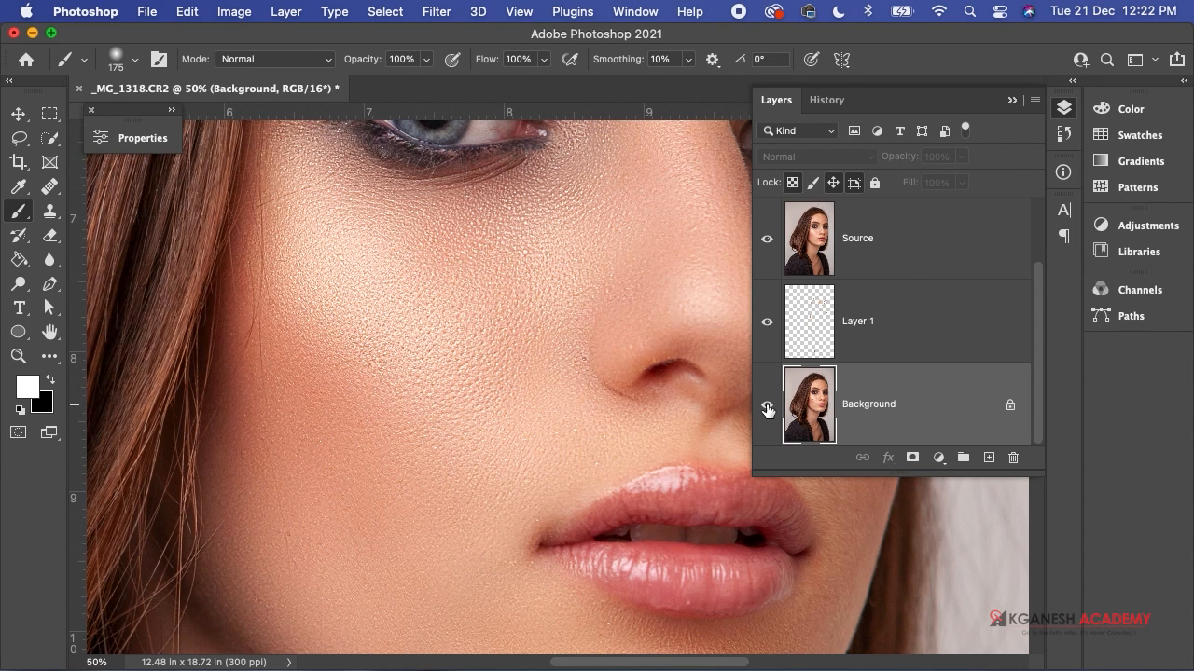
key(super+minus)
key(super+minus)
key(super+minus)
key(super+minus)
key(super+minus)
key(super+minus)
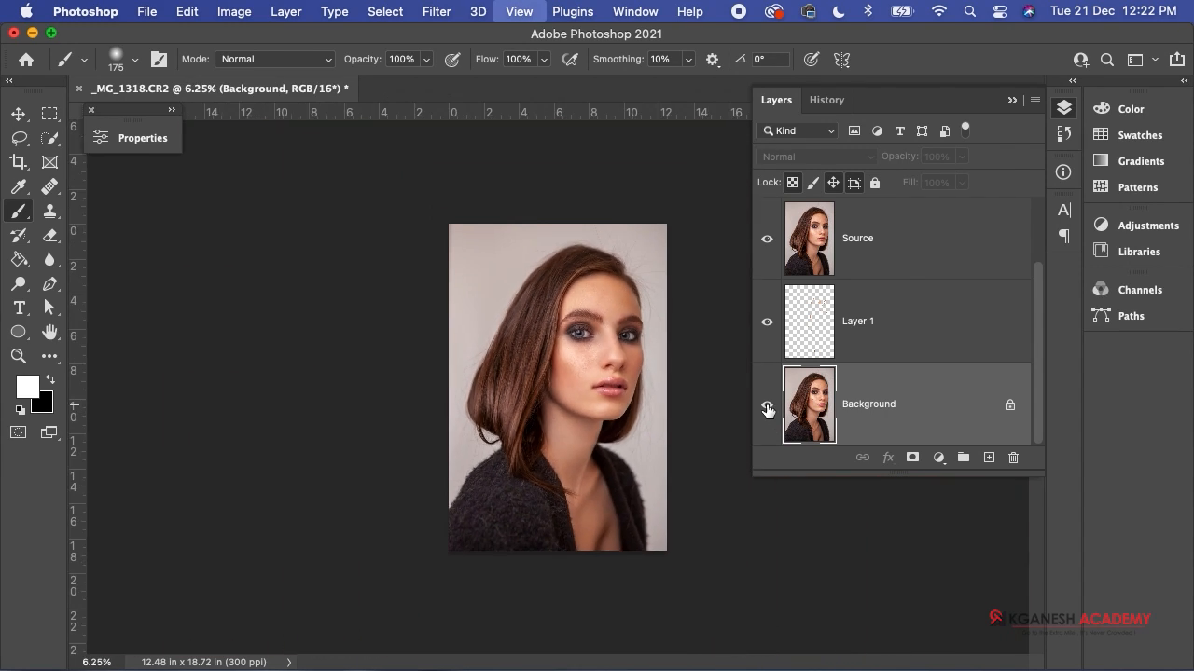
key(z)
click(580, 410)
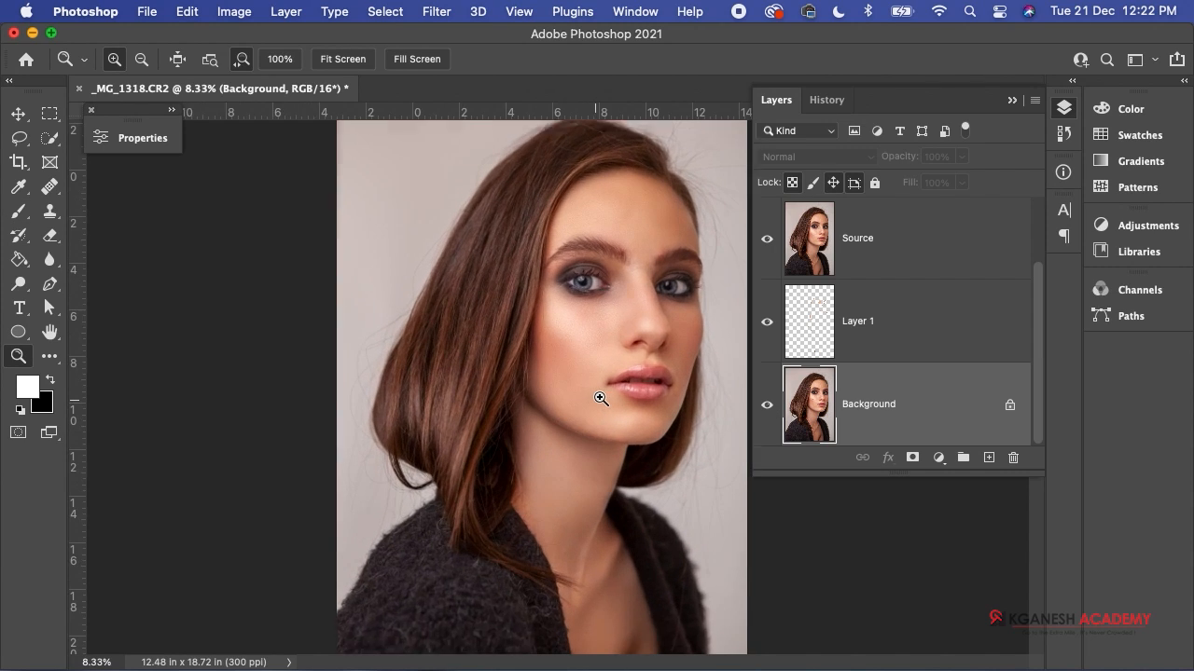
- Select the masked Group 1 at the top of the layer stack
click(897, 252)
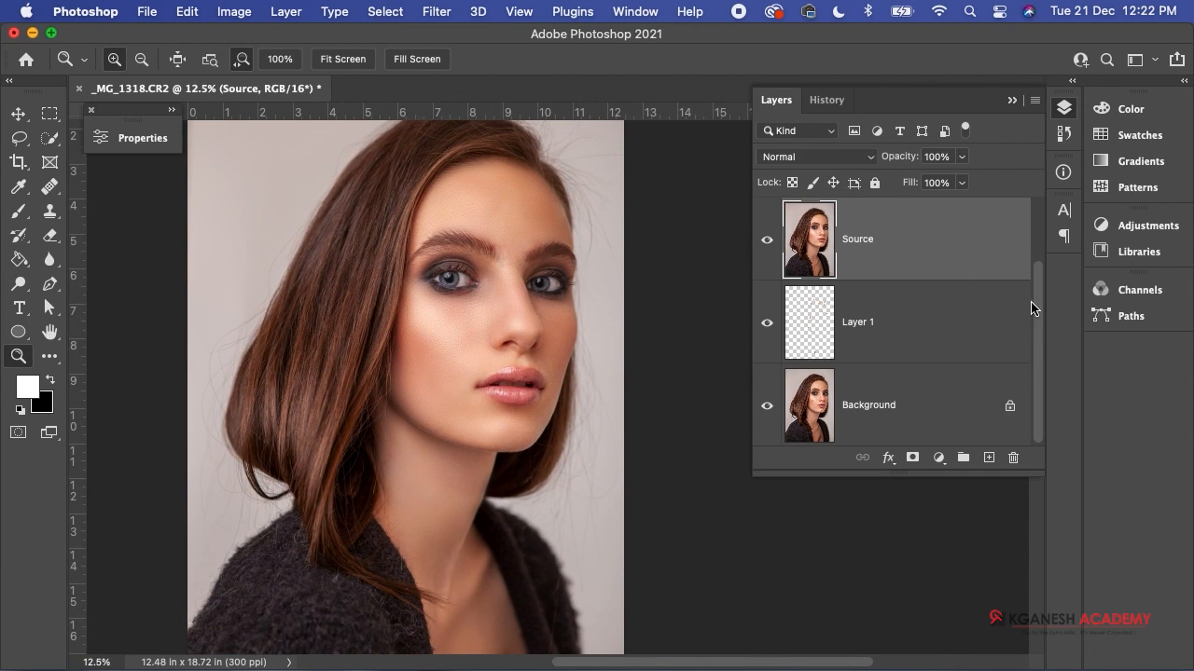
drag(1039, 282, 1039, 233)
click(970, 246)
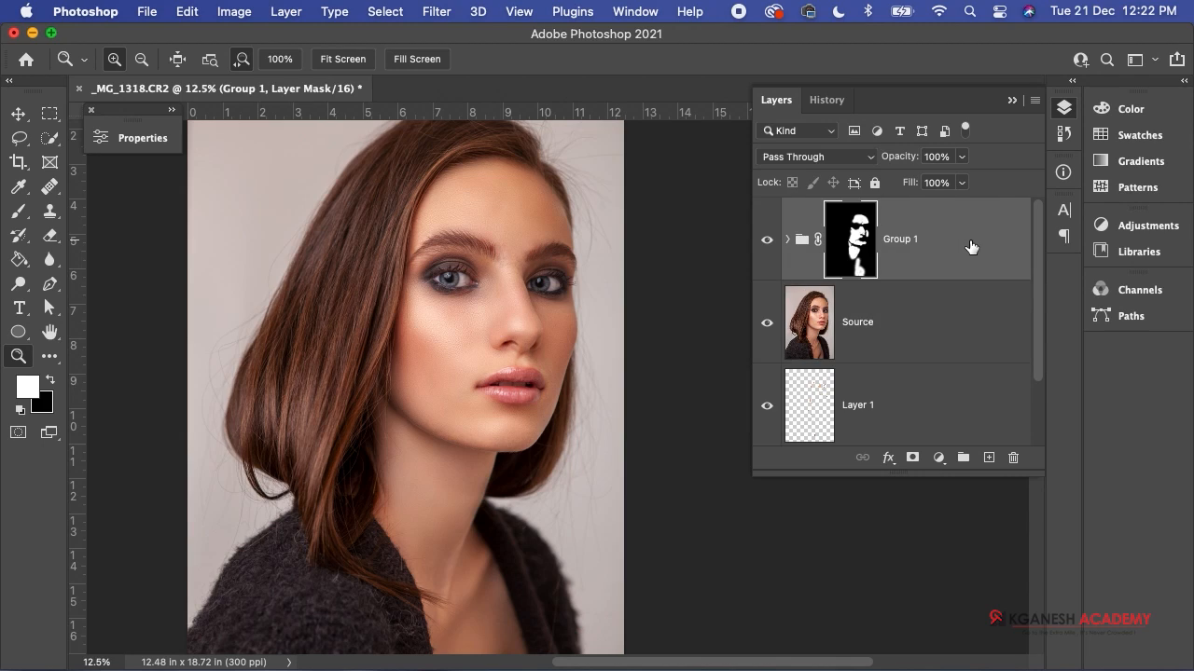